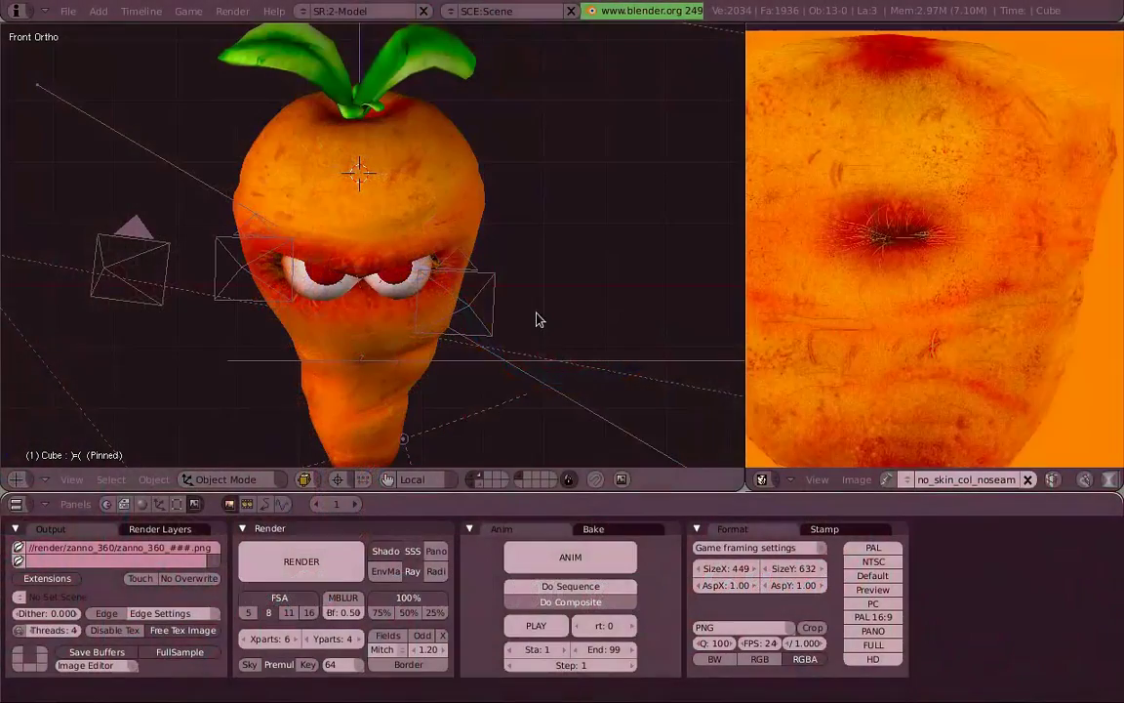
Step: Maximize the 3D view and turn off Grid Floor and X Axis in View Properties
key("ctrl+Up")
mouse_move(724, 356)
middle_mouse_down()
mouse_move(765, 354)
mouse_move(686, 383)
middle_mouse_up()
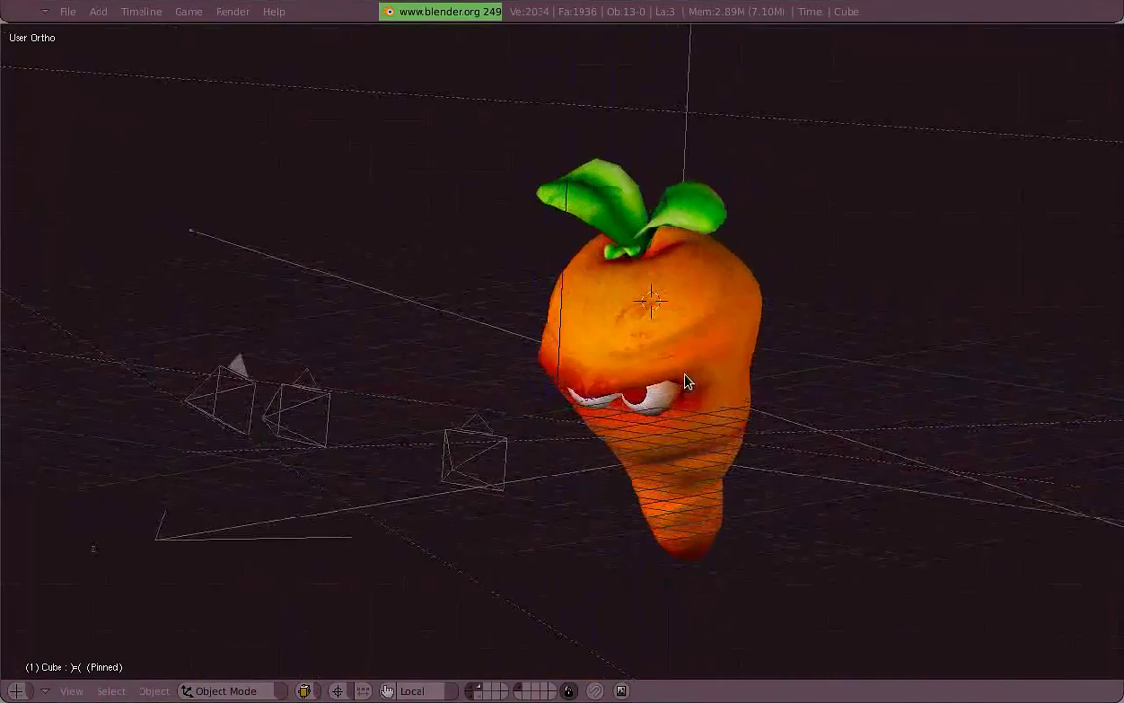
left_click(71, 690)
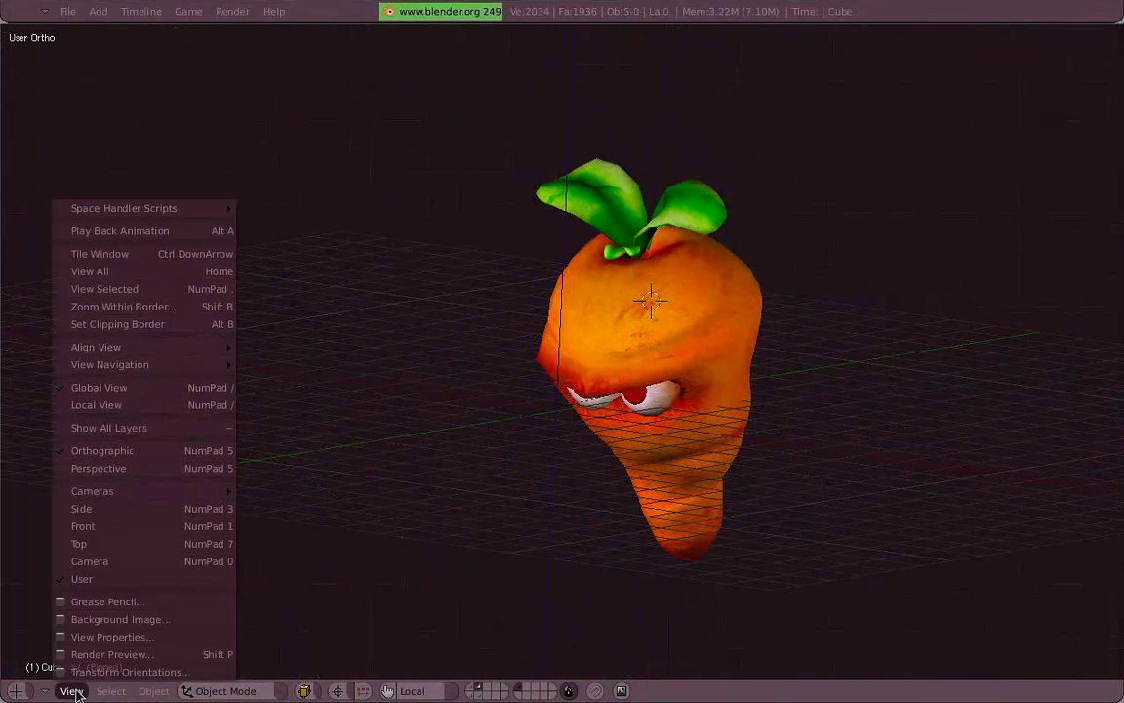
left_click(112, 636)
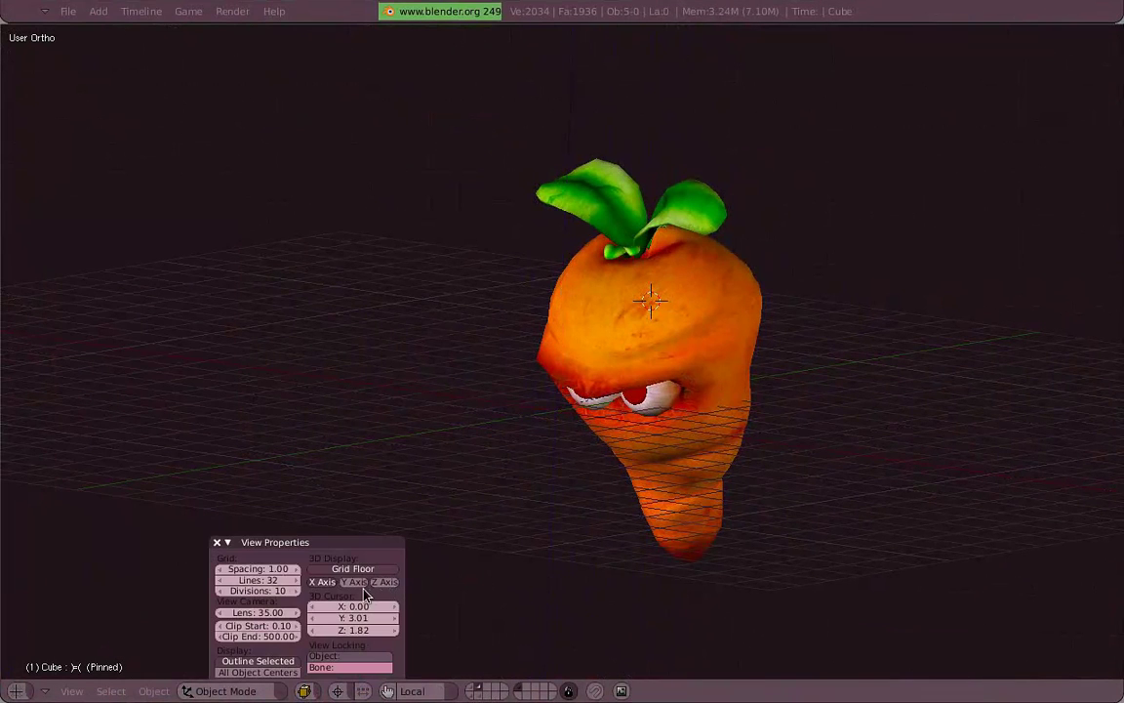
left_click(338, 568)
left_click(333, 581)
left_click(217, 543)
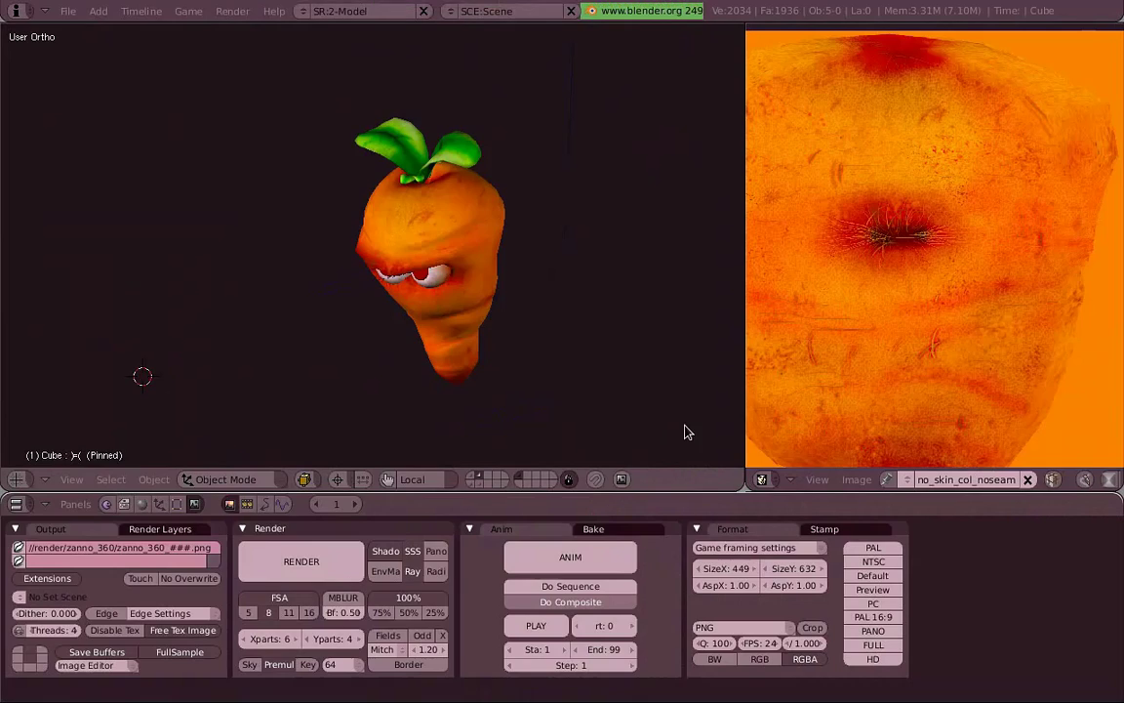
Step: Reopen View Properties, move it aside while orbiting, and close it again
mouse_move(494, 302)
middle_mouse_down()
mouse_move(364, 283)
mouse_move(359, 251)
mouse_move(394, 320)
mouse_move(304, 338)
mouse_move(522, 349)
mouse_move(369, 288)
mouse_move(380, 338)
middle_mouse_up()
left_click(75, 488)
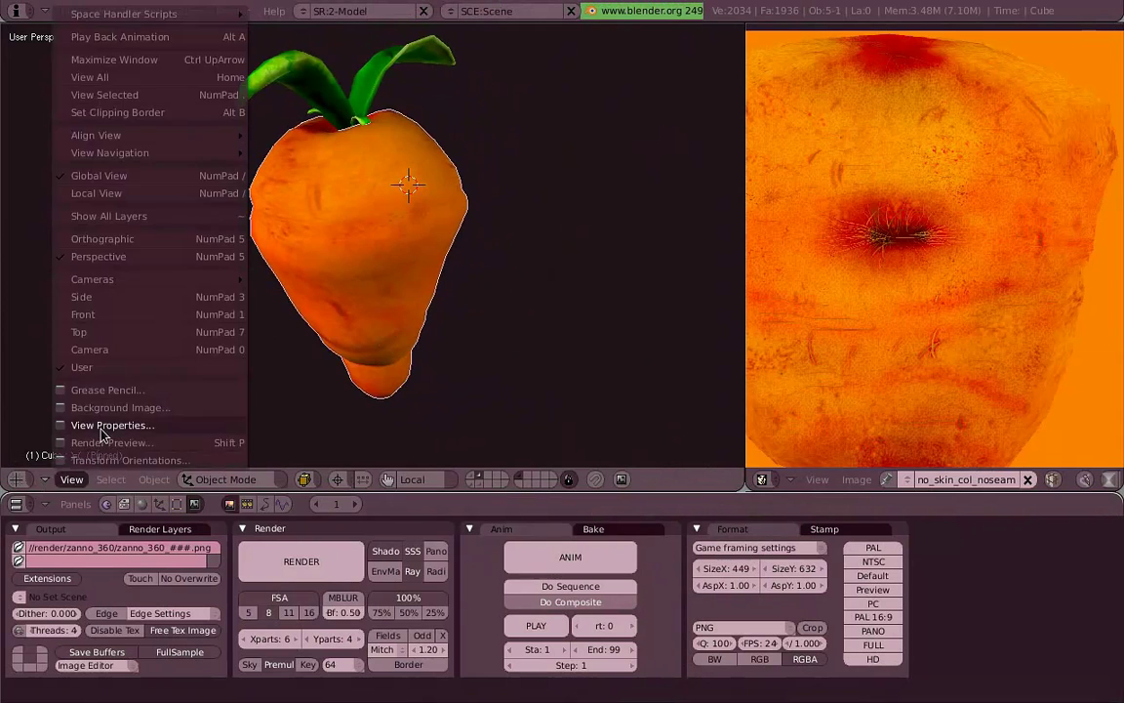
left_click(113, 427)
left_click_drag(342, 329, 165, 251)
middle_click_drag(166, 251, 522, 294)
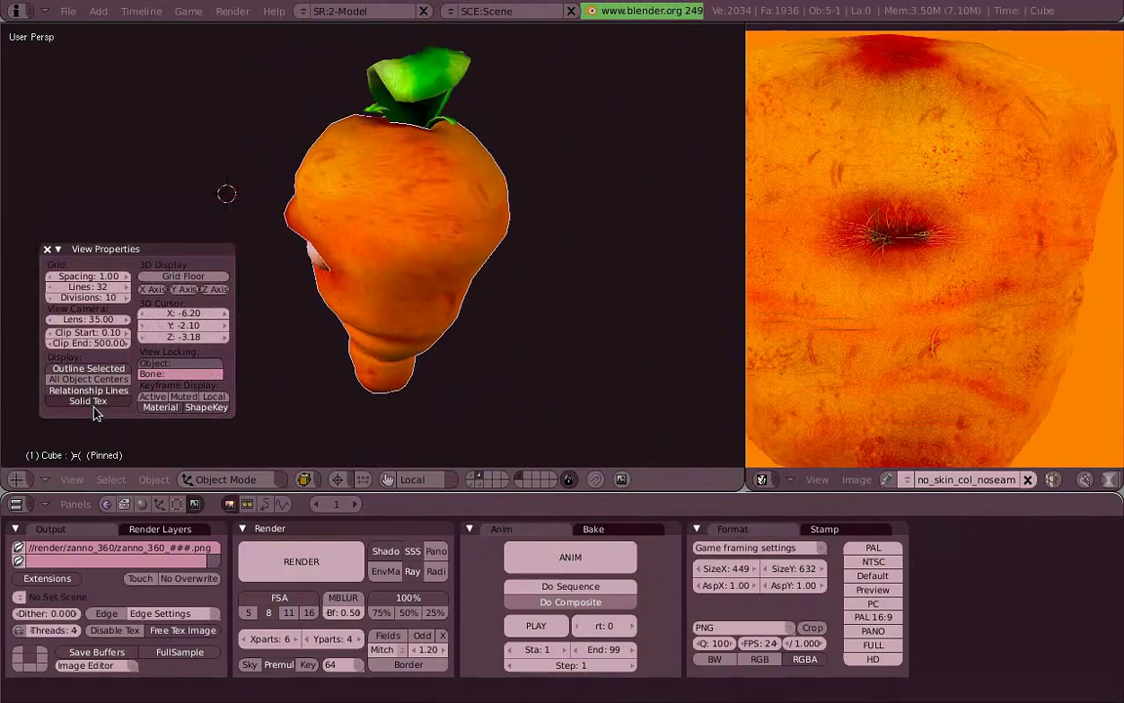
left_click(47, 249)
Step: Orbit around the carrot's leaves, then snap to an orthographic front view
middle_click_drag(55, 255, 547, 272)
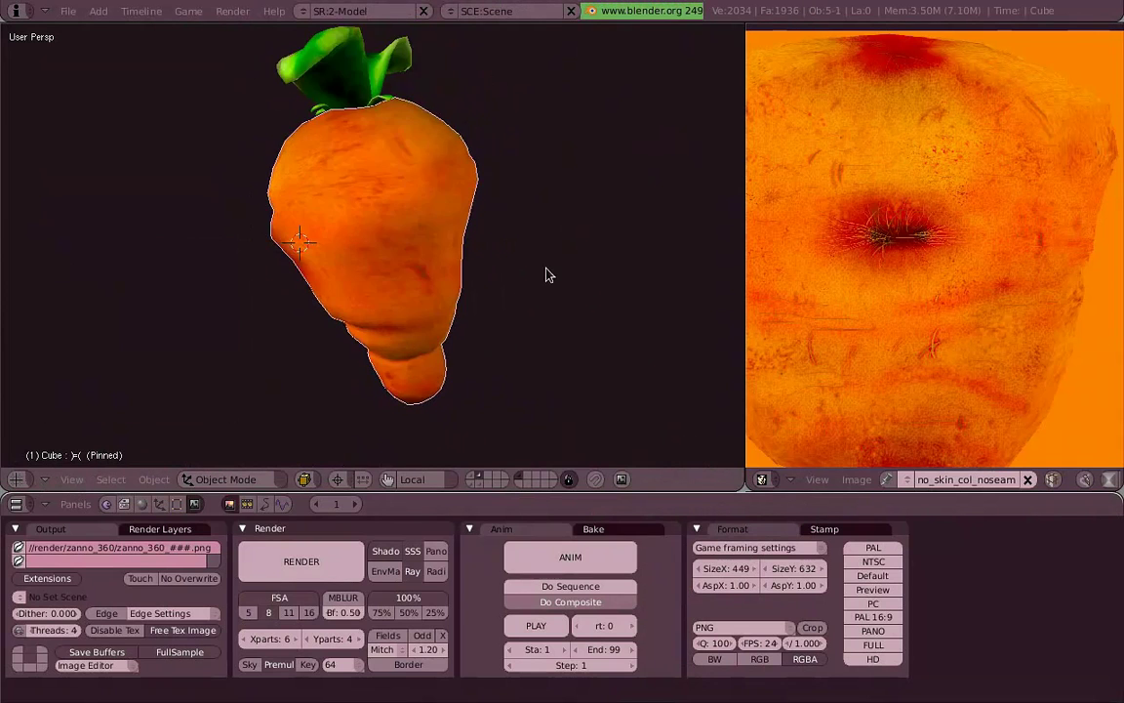
scroll(388, 233, "up", 5)
middle_click_drag(389, 233, 444, 336)
scroll(444, 336, "down", 4)
mouse_move(413, 271)
middle_mouse_down()
mouse_move(401, 351)
mouse_move(208, 319)
mouse_move(378, 315)
mouse_move(513, 251)
middle_mouse_up()
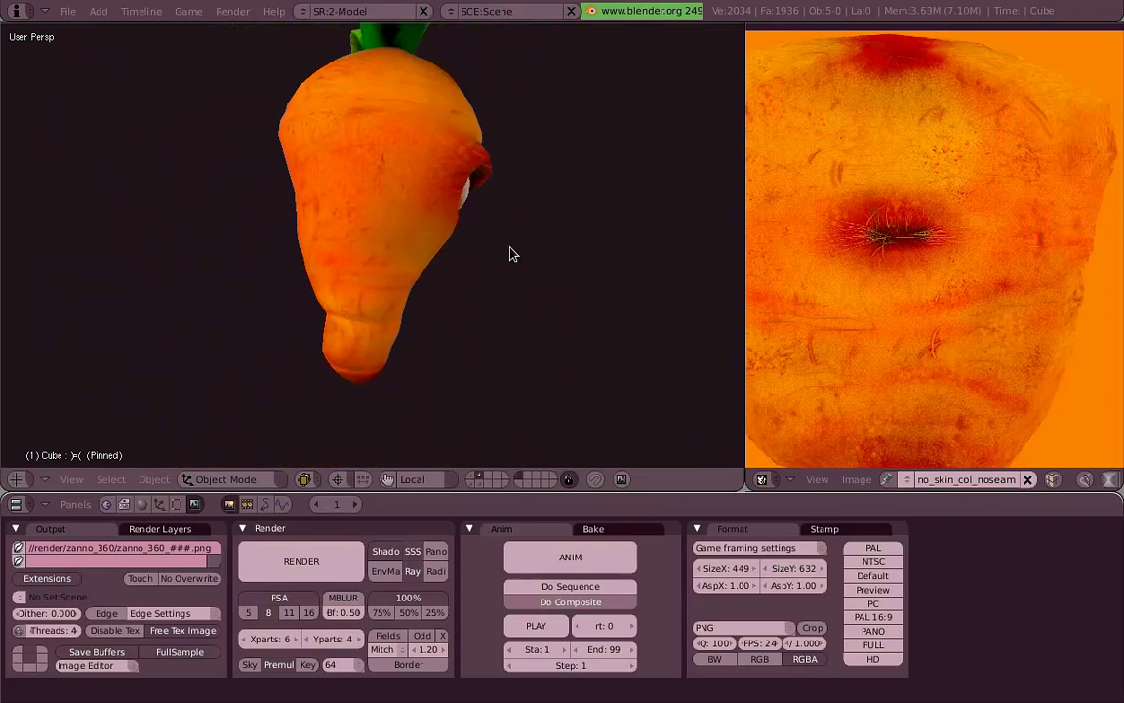
key("KP_1")
key("KP_5")
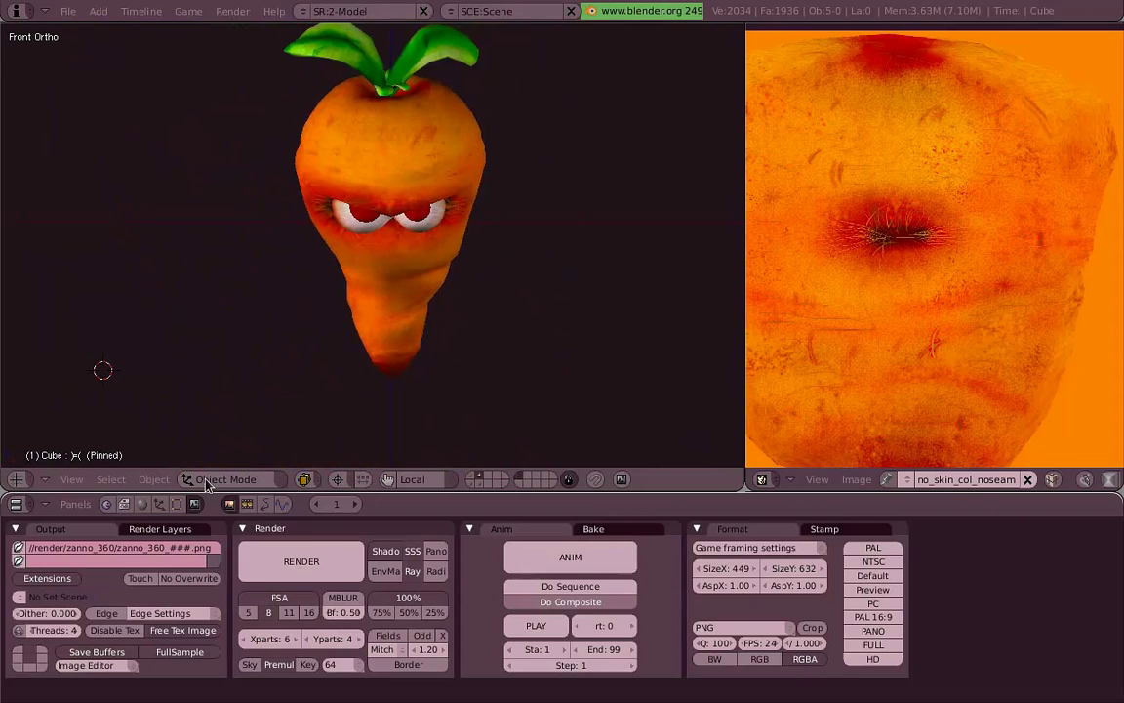
Step: Show the Editing buttons and delete the clone_from_here UV texture layer
left_click(177, 504)
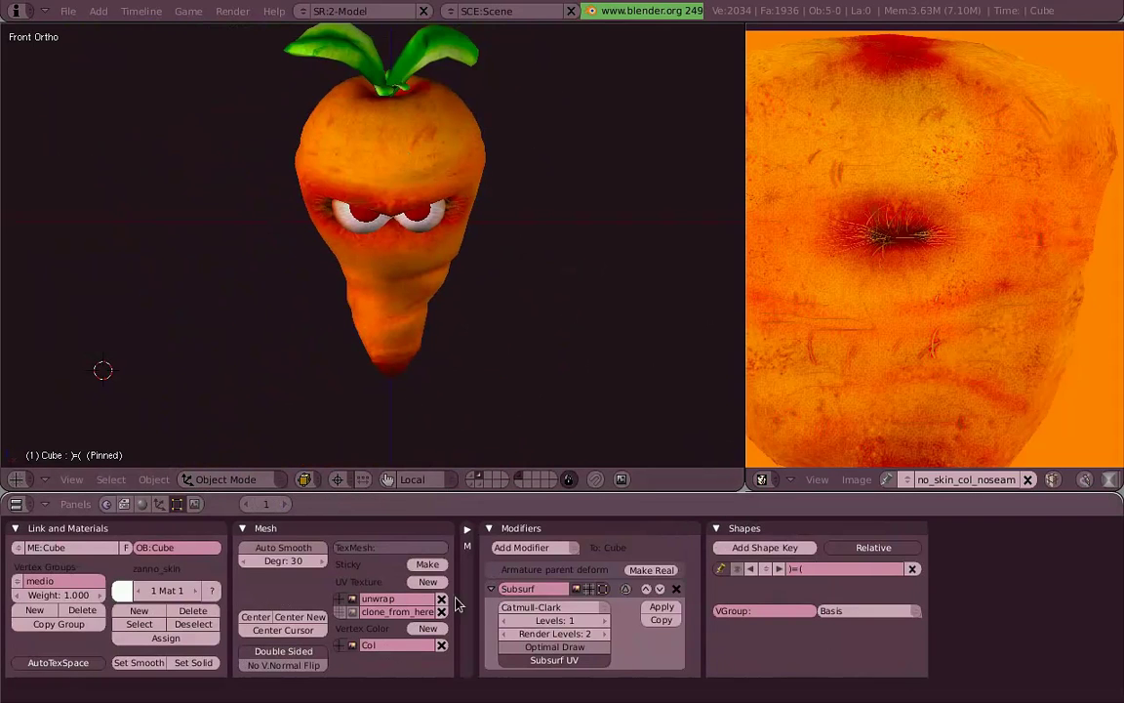
mouse_move(390, 303)
middle_mouse_down()
mouse_move(226, 283)
mouse_move(321, 288)
middle_mouse_up()
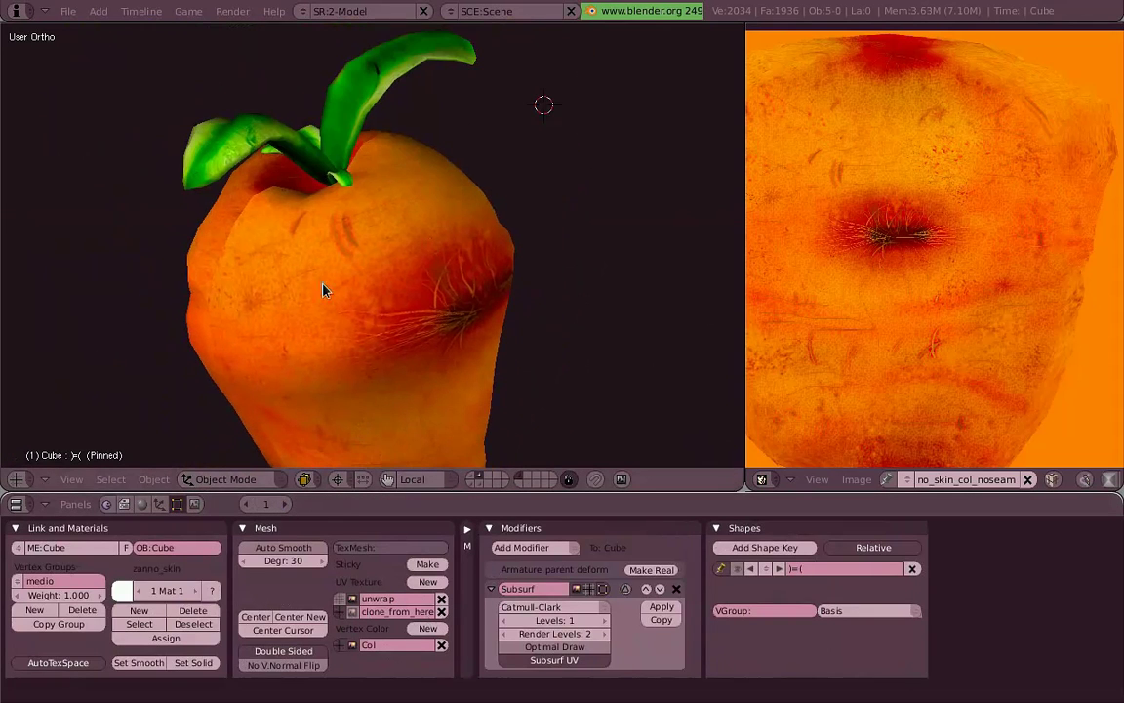
left_click(441, 610)
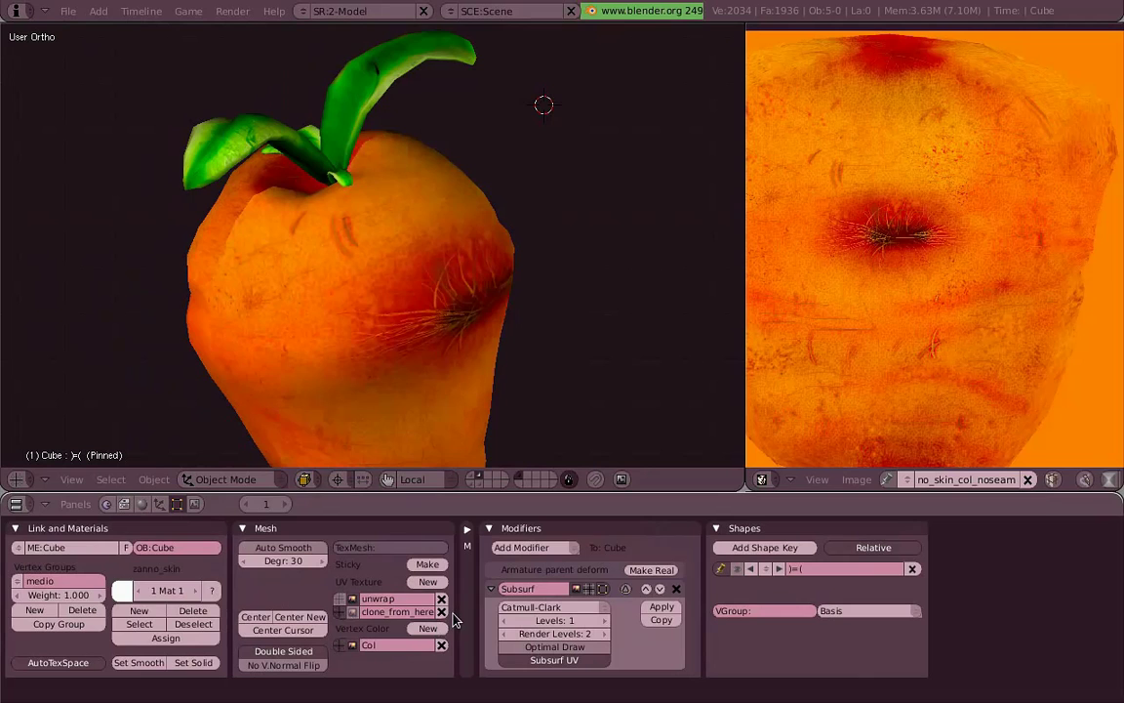
Step: Select the carrot and add a new UV texture layer named badass_tattoo
key("KP_1")
mouse_move(478, 241)
middle_mouse_down("shift")
mouse_move(441, 141)
mouse_move(461, 244)
middle_mouse_up("shift")
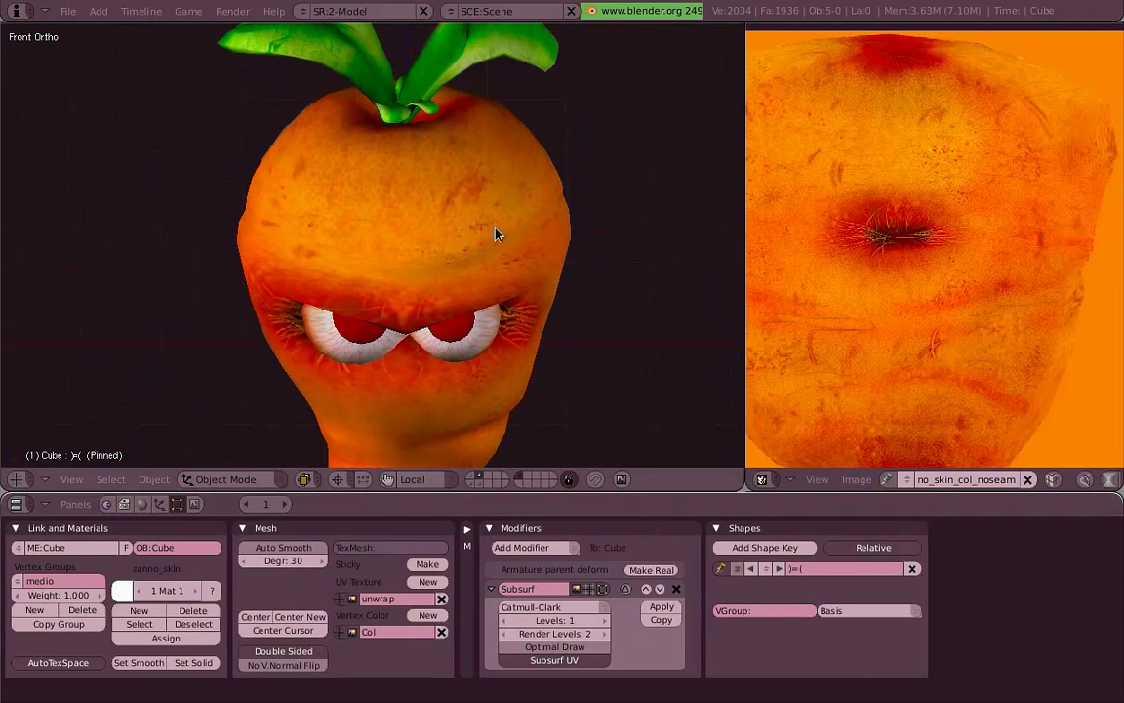
right_click(527, 303)
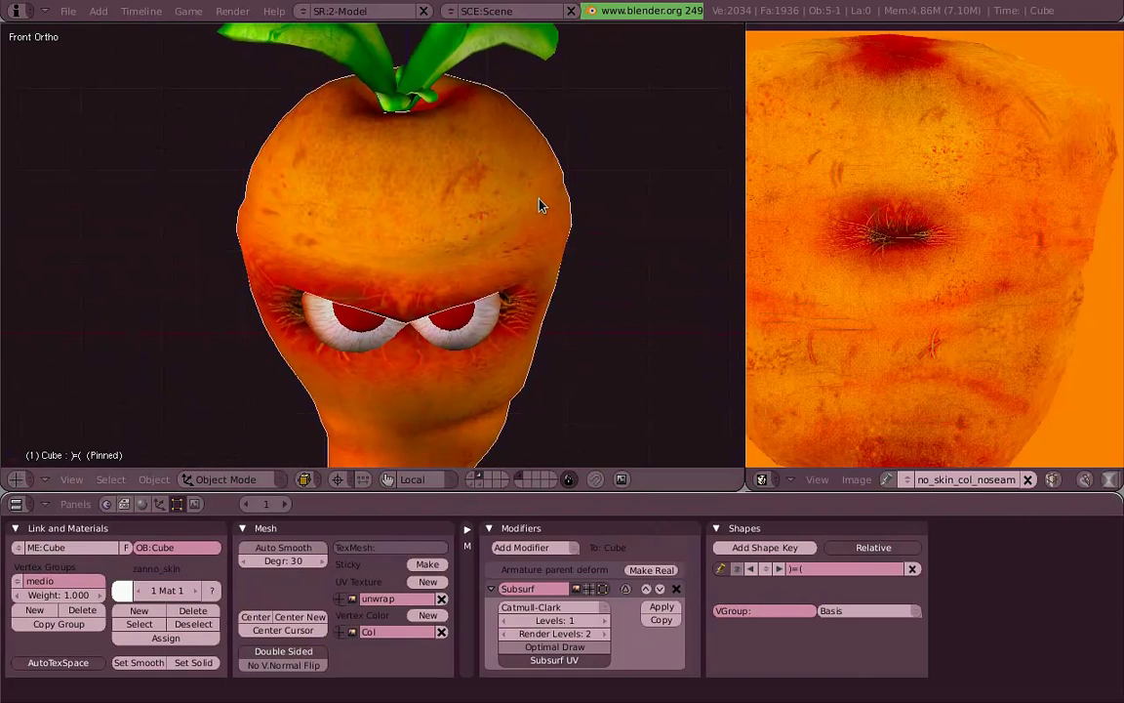
left_click(443, 586)
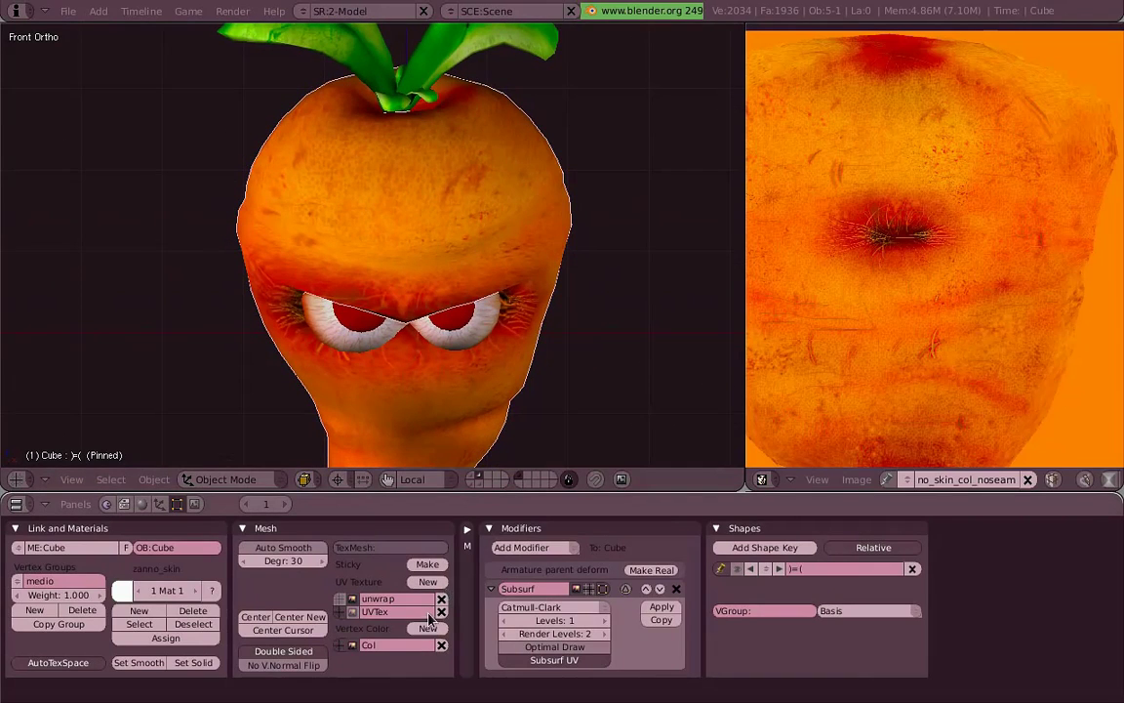
left_click(426, 612)
type("badass_tattoo")
key("Tab")
key("Tab")
key("Tab")
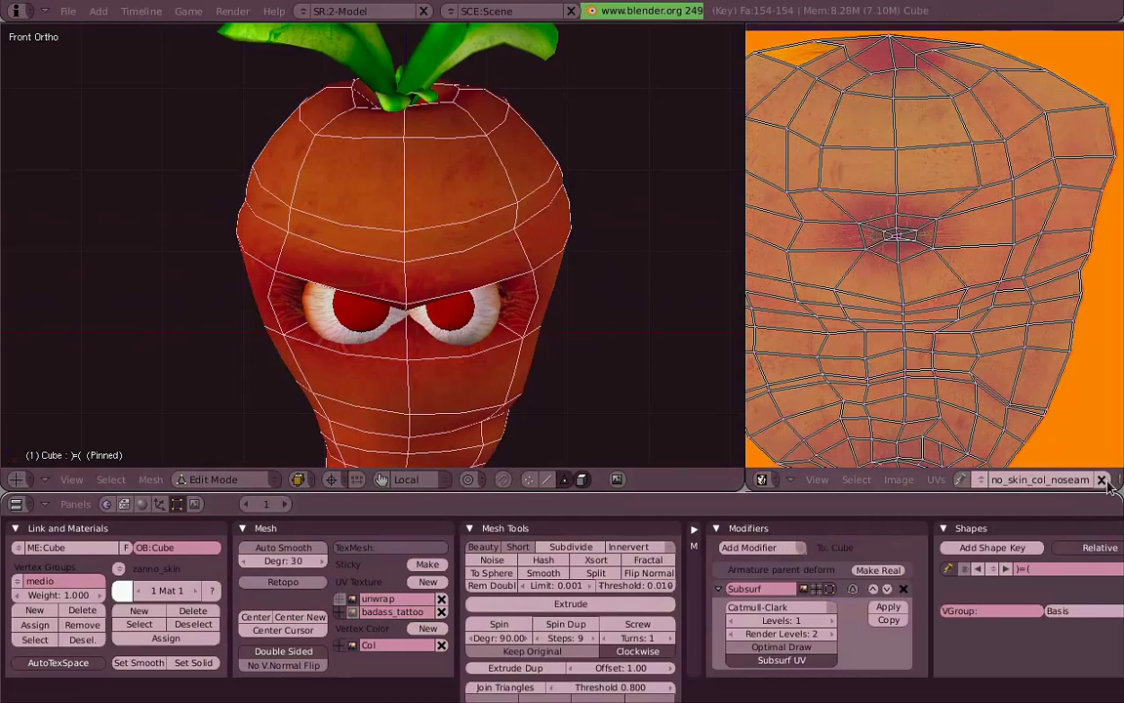
Step: Unlink the skin image and select the faces across the upper head and forehead
left_click(1107, 481)
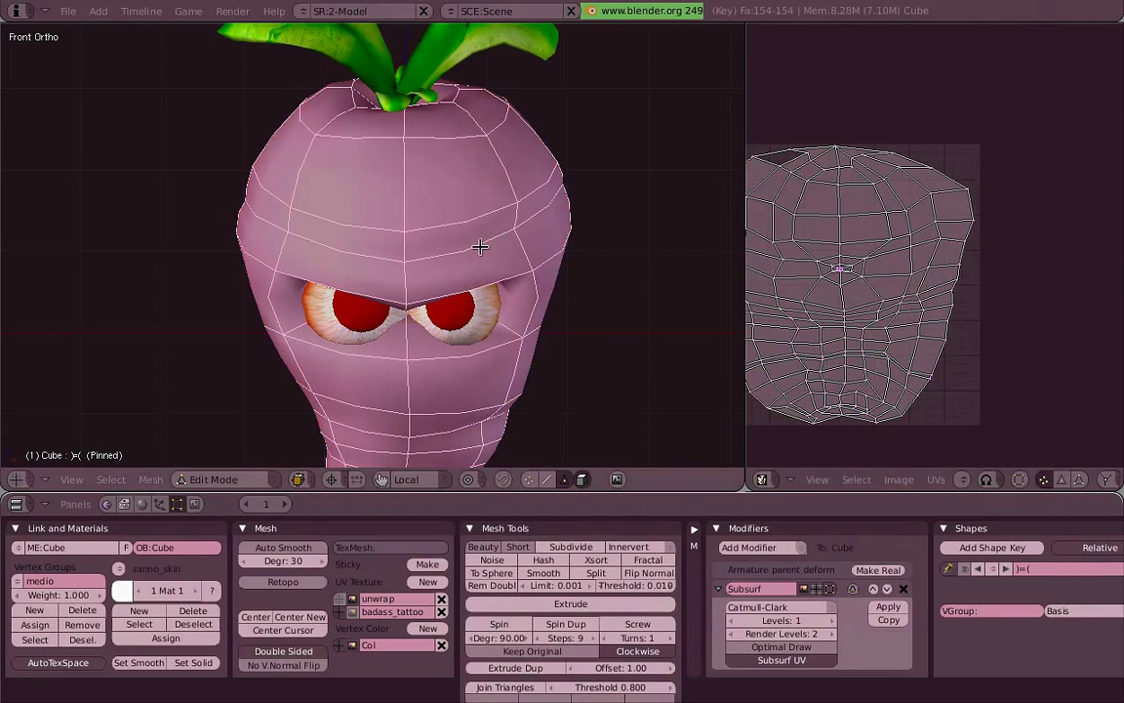
key("a")
mouse_move(477, 246)
middle_mouse_down()
mouse_move(477, 193)
mouse_move(452, 212)
middle_mouse_up()
mouse_move(363, 232)
left_mouse_down()
mouse_move(349, 176)
mouse_move(429, 195)
left_mouse_up()
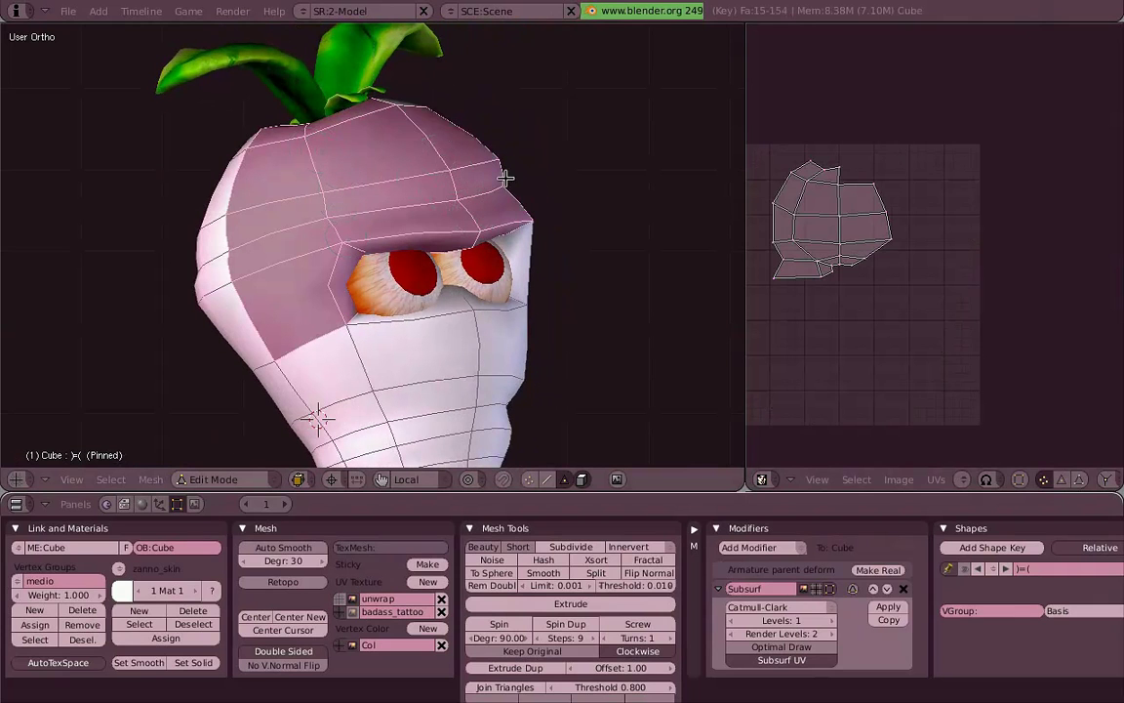
middle_click_drag(429, 195, 415, 146)
mouse_move(414, 147)
left_mouse_down()
mouse_move(482, 217)
mouse_move(458, 230)
left_mouse_up()
middle_click_drag(459, 229, 425, 254)
Step: From the front view, unwrap the selected head faces with U > Unwrap
key("KP_1")
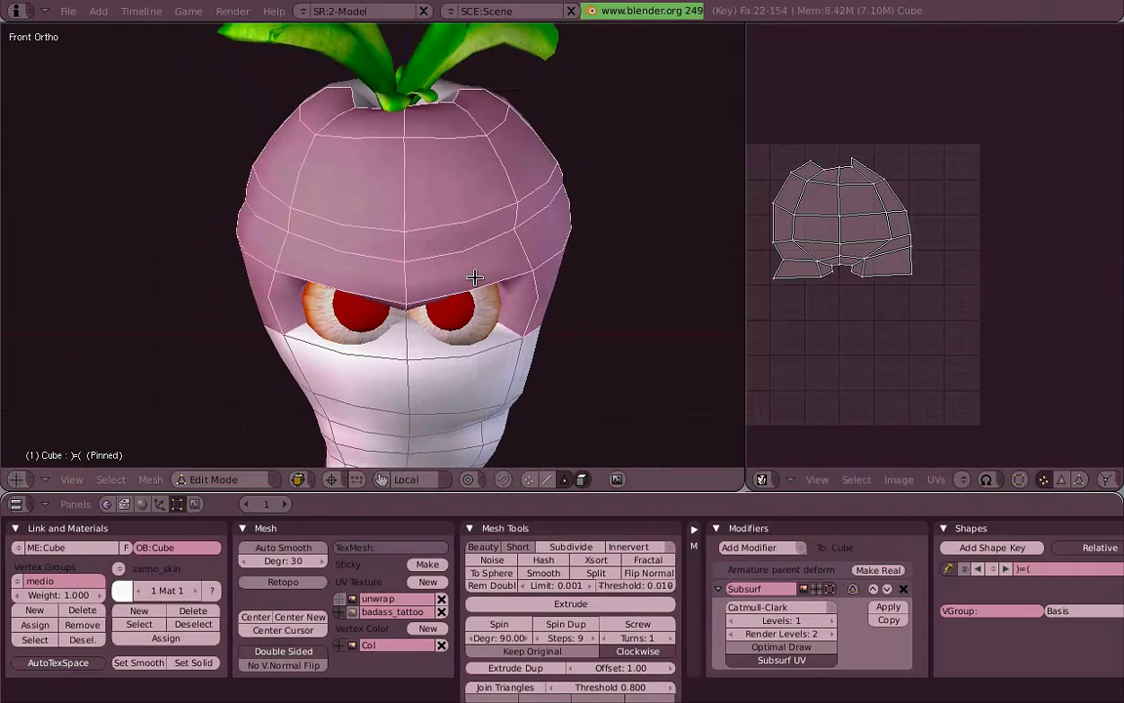
key("u")
left_click(539, 298)
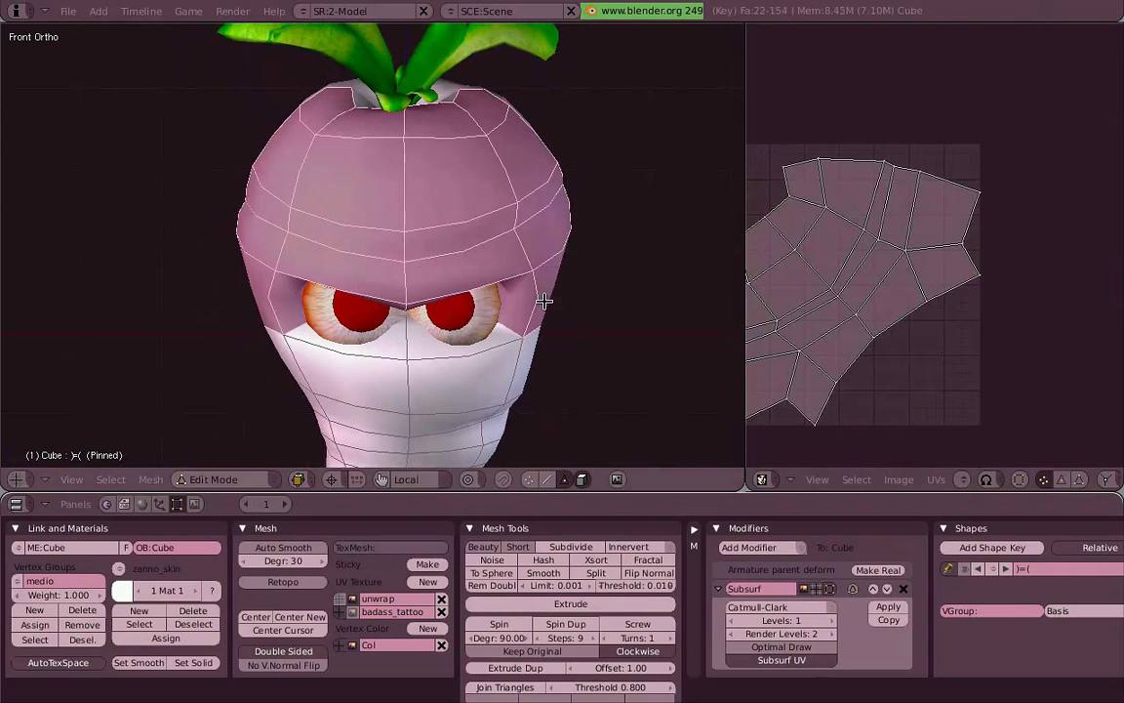
scroll(825, 294, "down", 3)
Step: Load zannos_badass_tattoo.png into the UV/Image editor
left_click(898, 479)
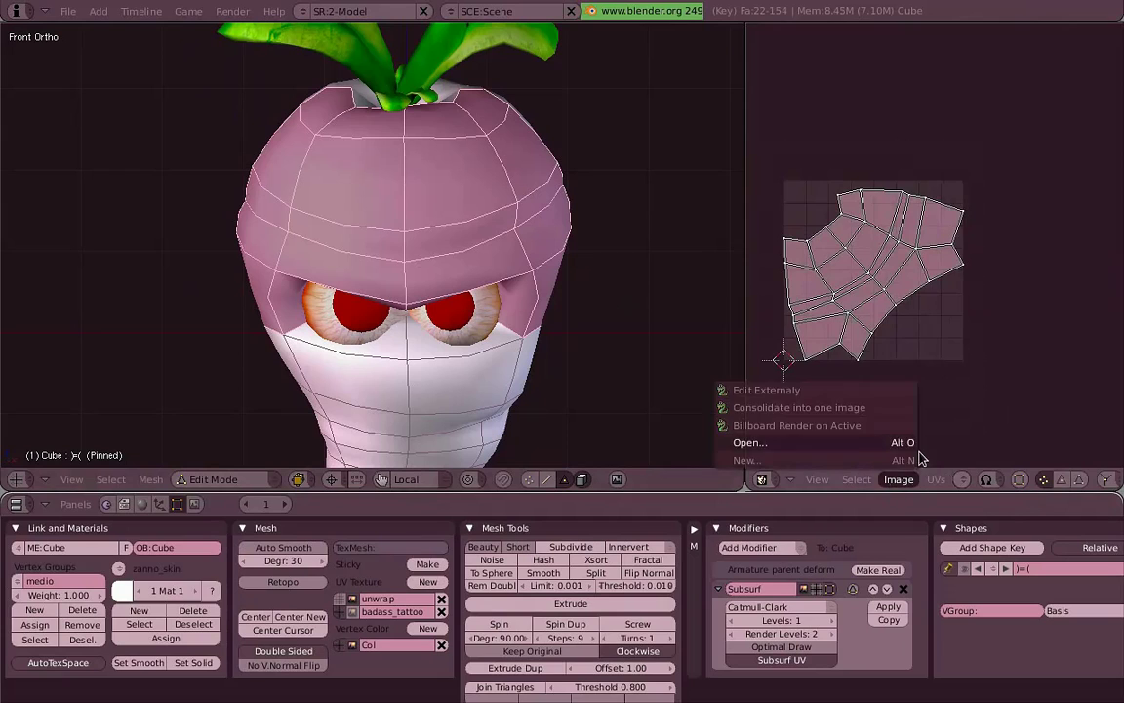
left_click(902, 442)
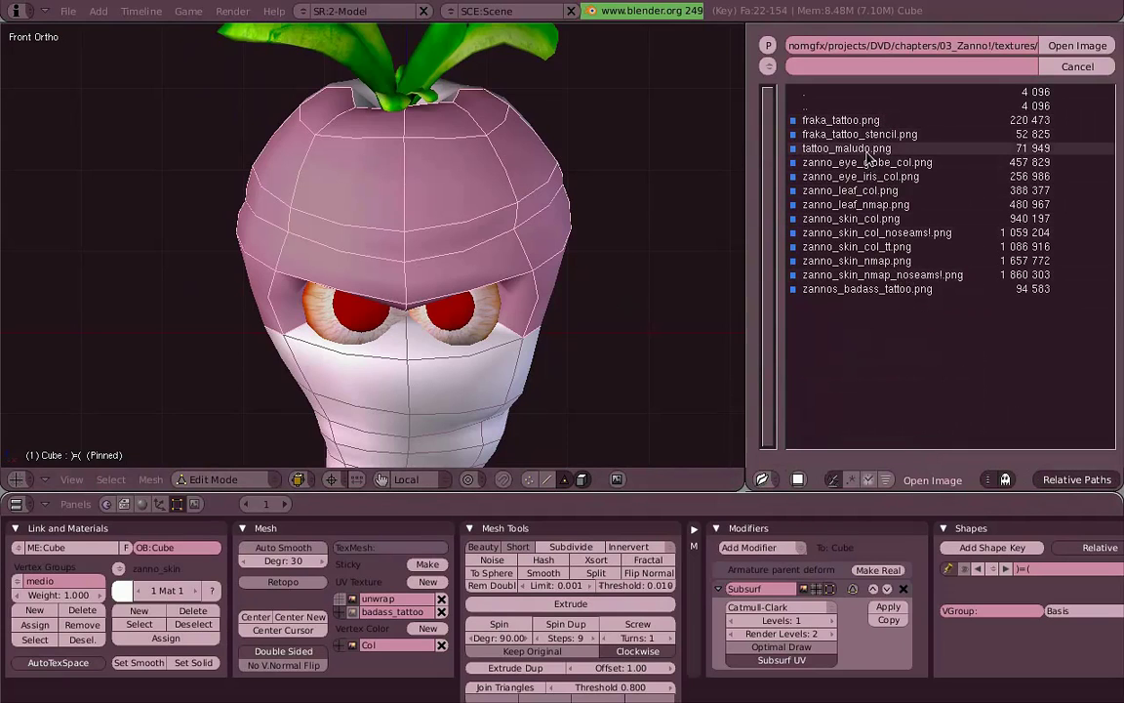
double_click(873, 289)
Step: Rotate the UV island upright and stretch it vertically
key("r")
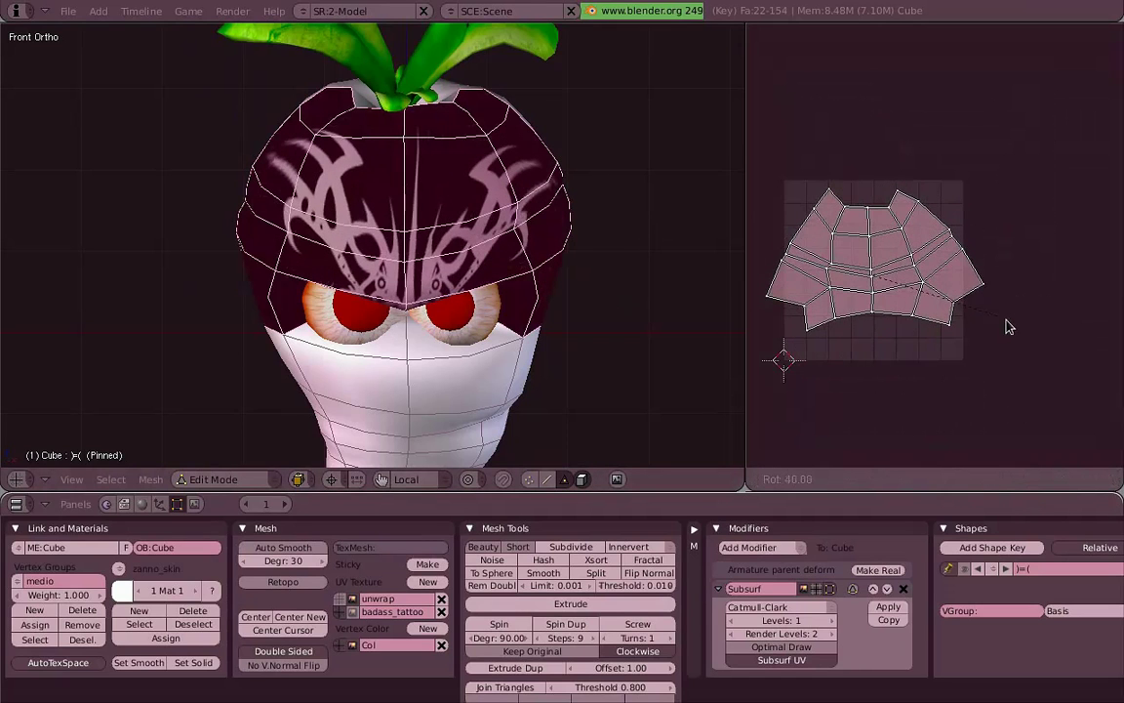
left_click(1010, 327)
key("s")
key("y")
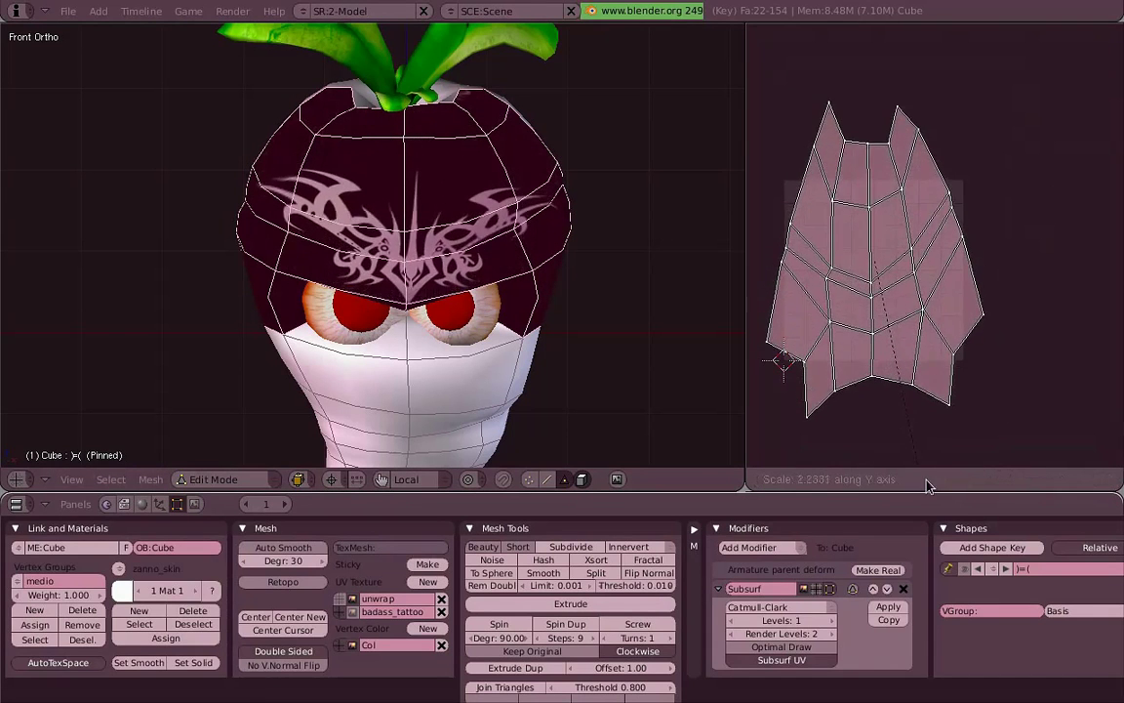
left_click(883, 371)
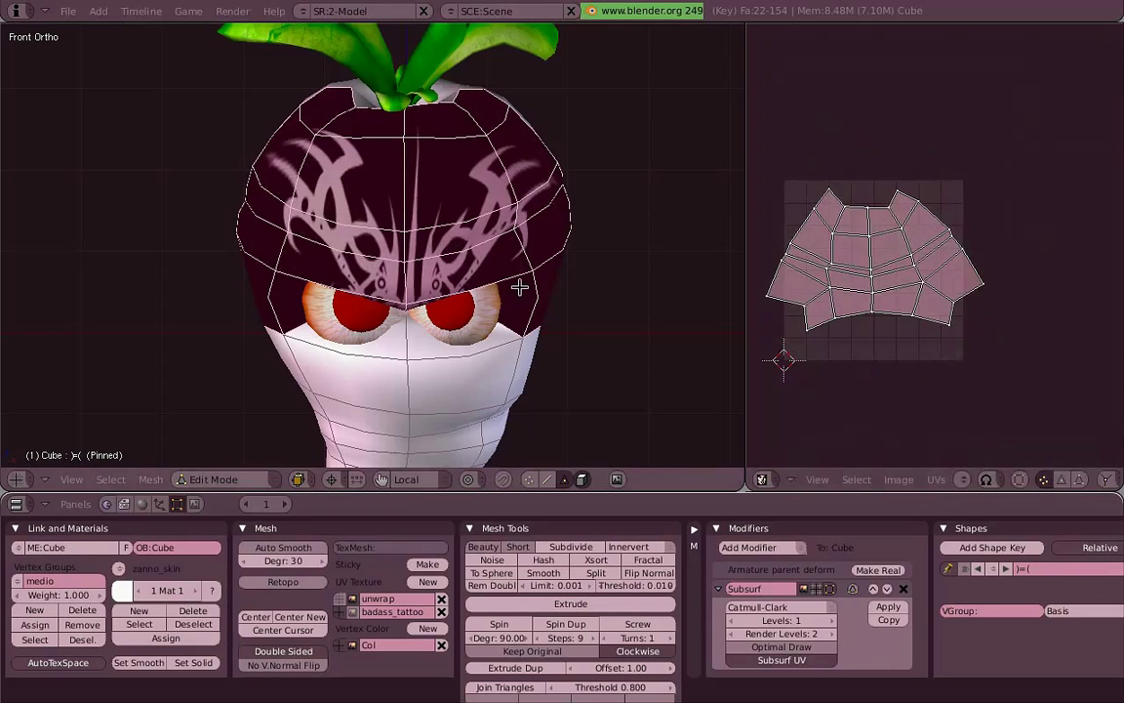
scroll(864, 297, "up", 4)
scroll(865, 296, "down", 3)
Step: Rotate, enlarge and shift the island right along X over the tattoo
key("r")
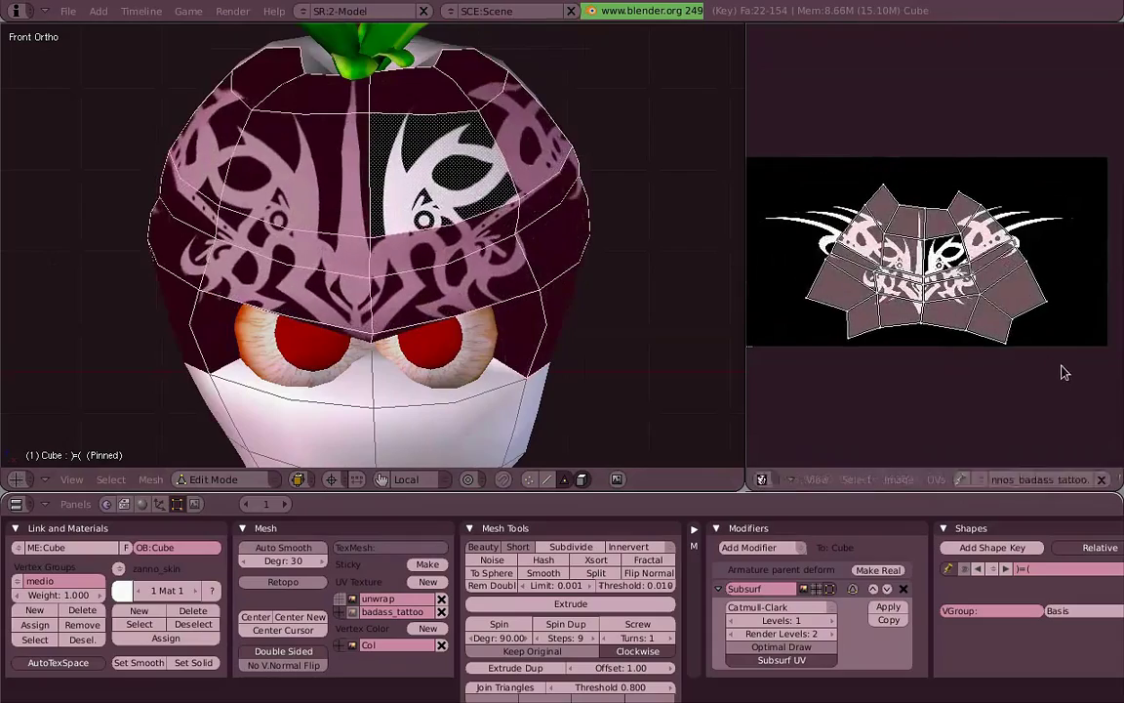
left_click(1071, 369)
key("s")
key("y")
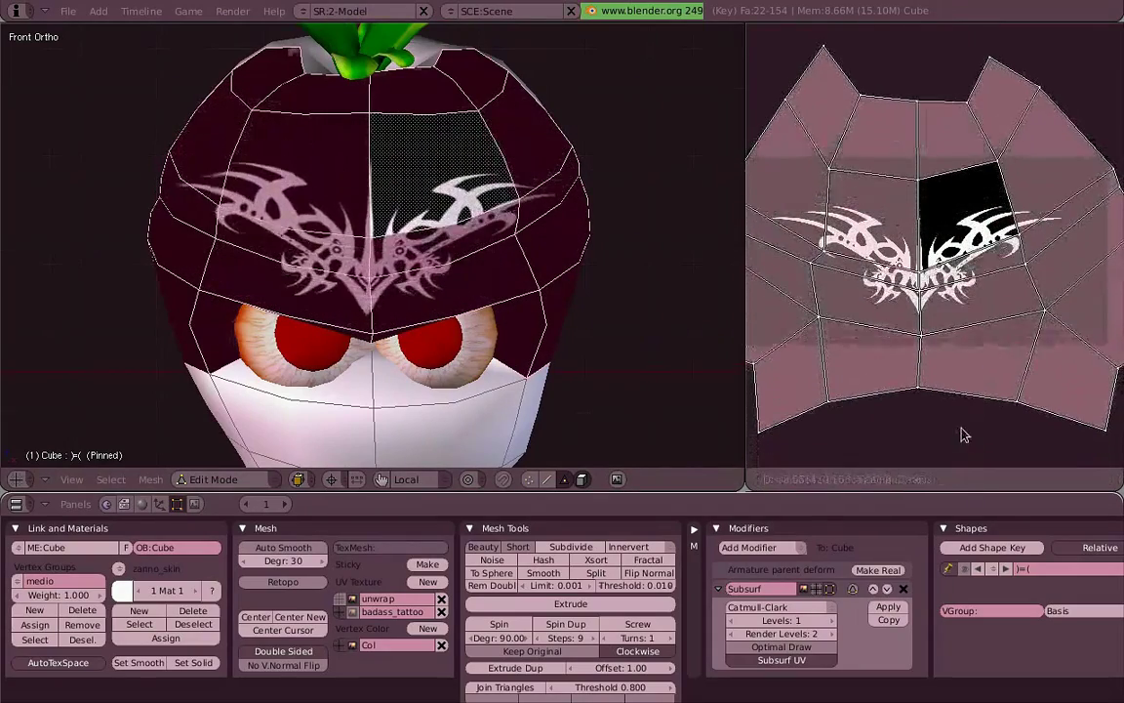
key("y")
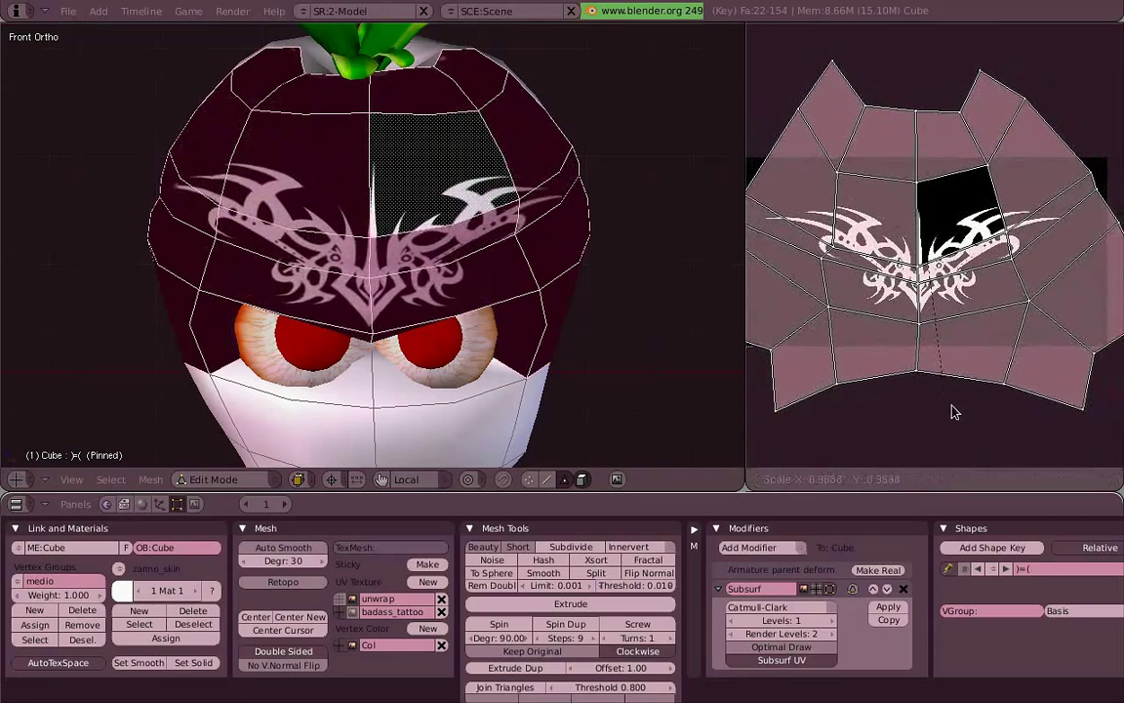
left_click(973, 383)
key("g")
key("x")
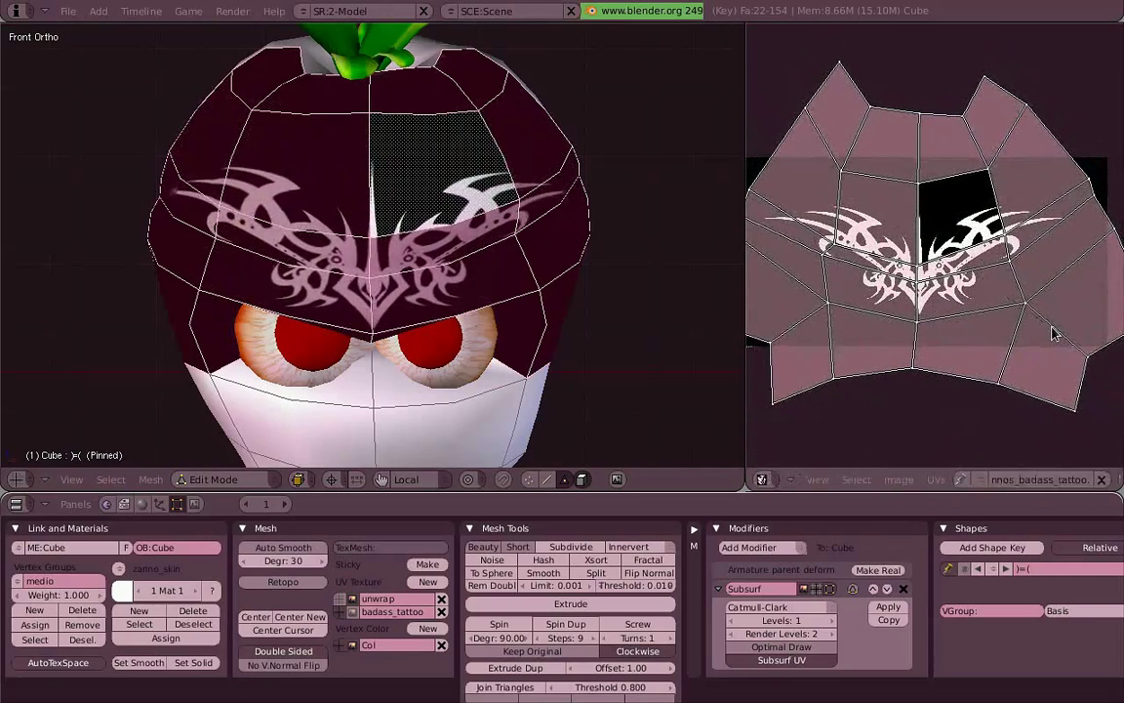
left_click(1054, 334)
Step: Return to Object Mode and check the tattoo on the brow from the front
key("Tab")
mouse_move(488, 263)
middle_mouse_down()
mouse_move(542, 263)
mouse_move(211, 302)
mouse_move(162, 225)
middle_mouse_up()
key("KP_1")
scroll(542, 264, "down", 3)
key("KP_1")
scroll(224, 273, "up", 3)
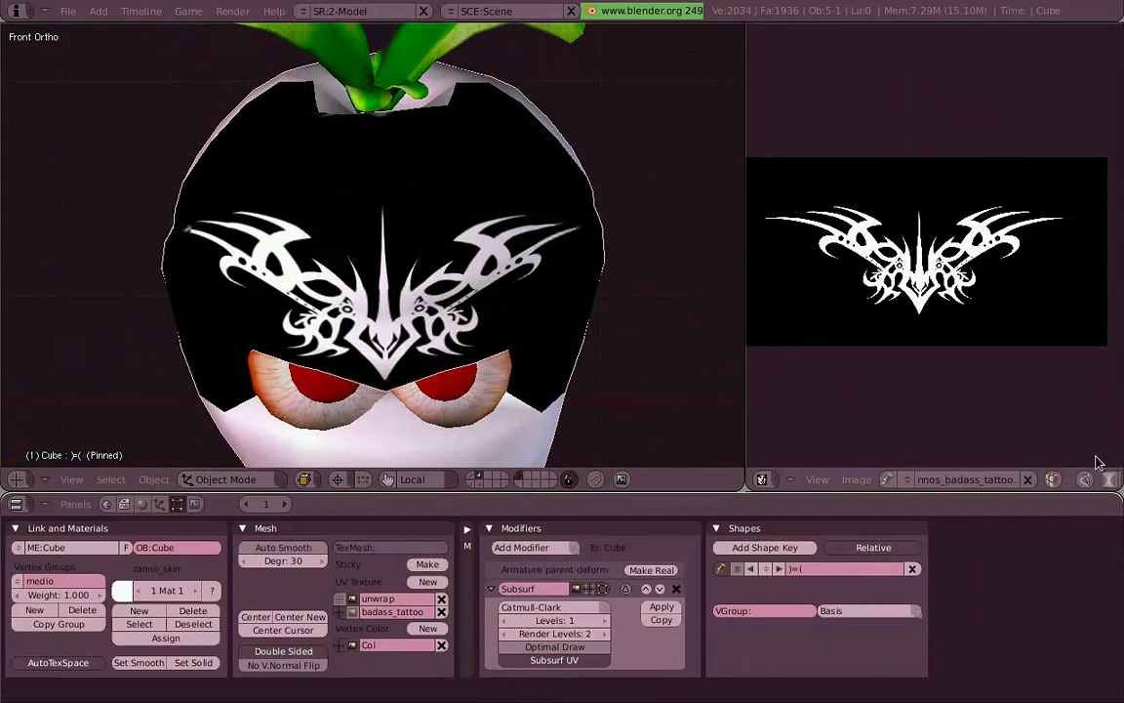
Step: Show the tattoo's alpha as a checkerboard and make the unwrap UV layer active
middle_click_drag(1114, 487, 1081, 487)
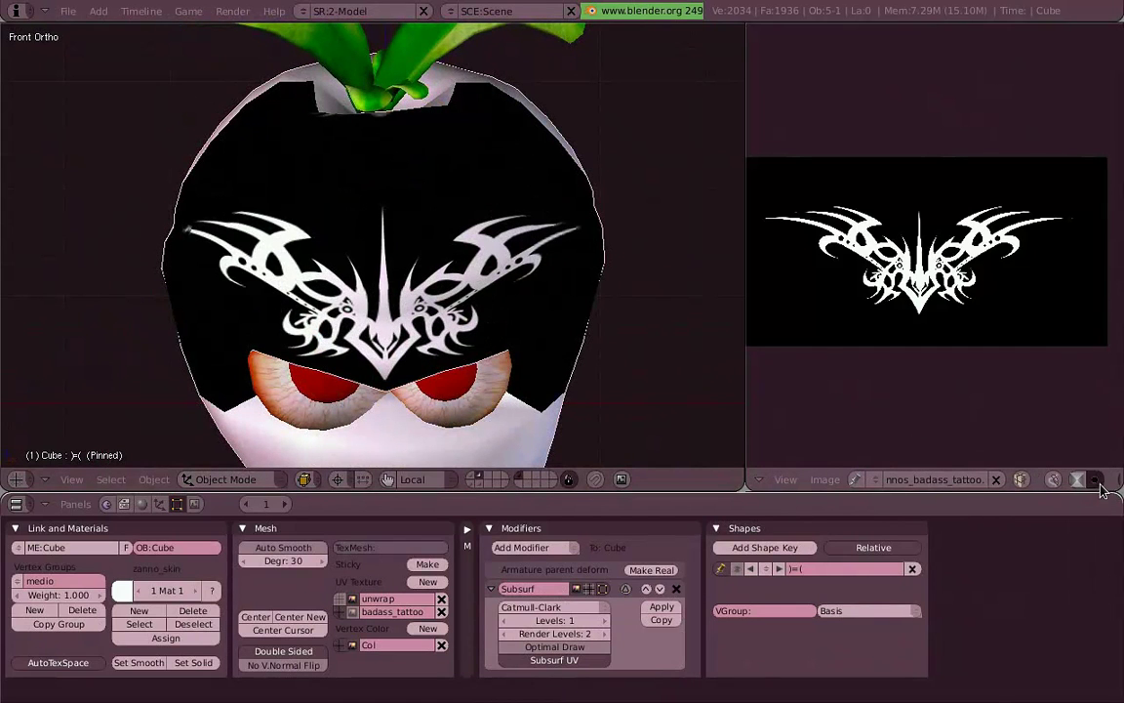
left_click(1097, 482)
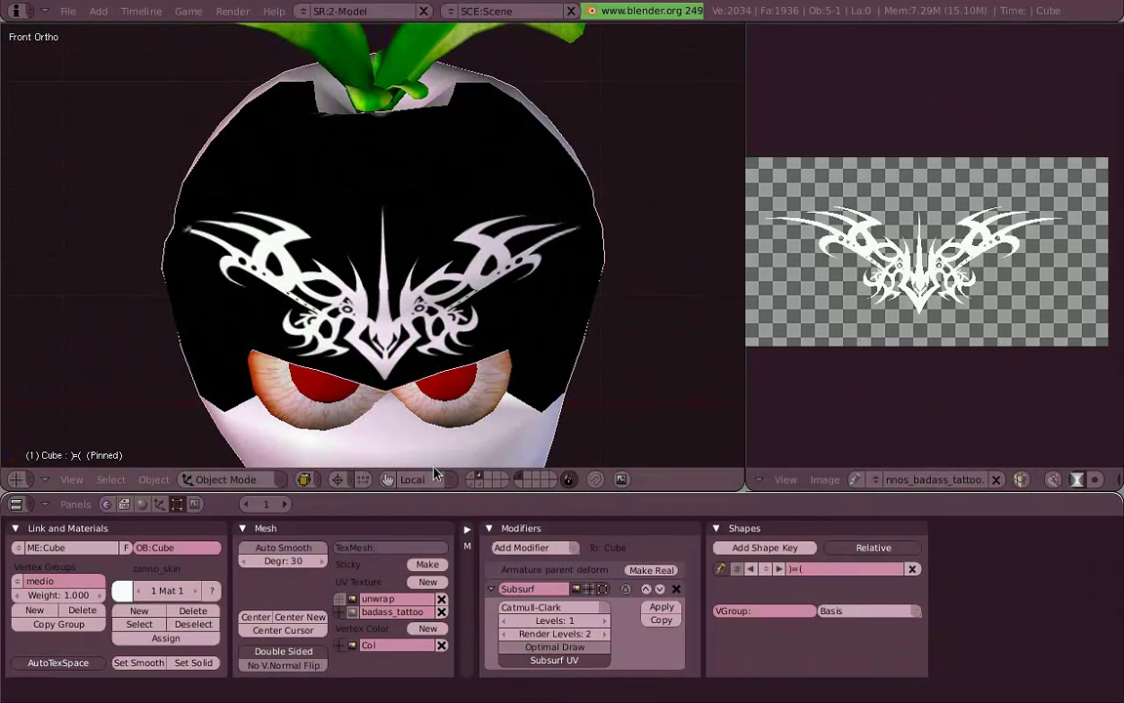
left_click(347, 602)
Step: Toggle Edit Mode to check the UVs, then switch to Texture Paint mode
key("Tab")
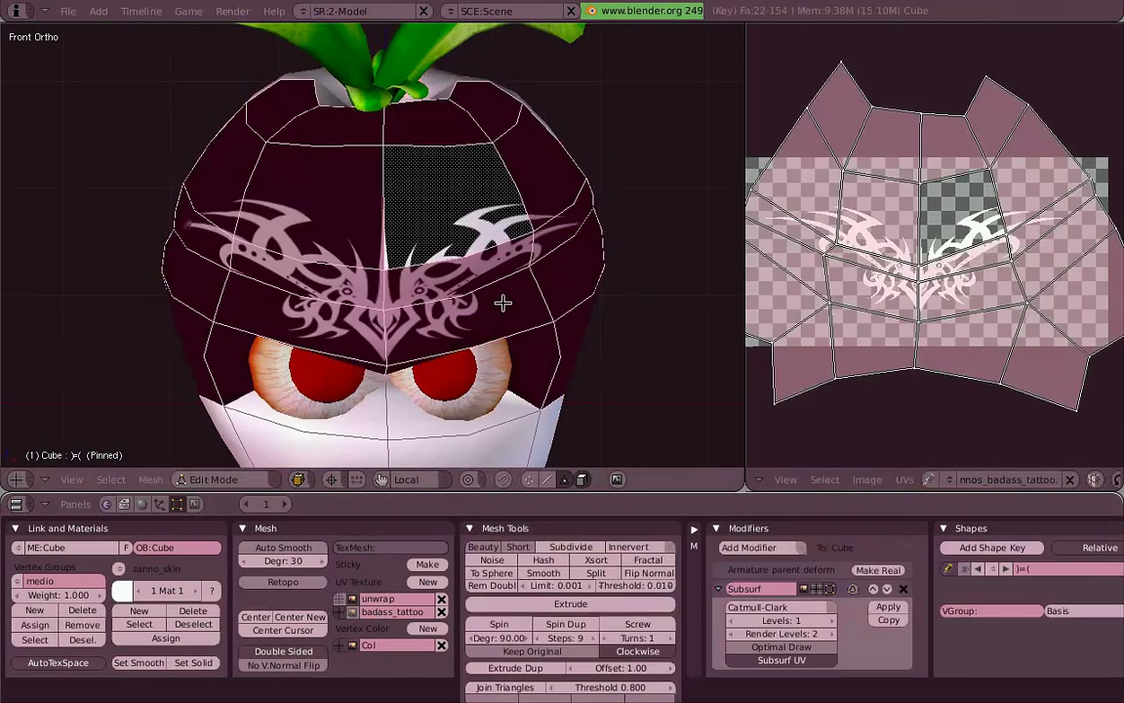
key("a")
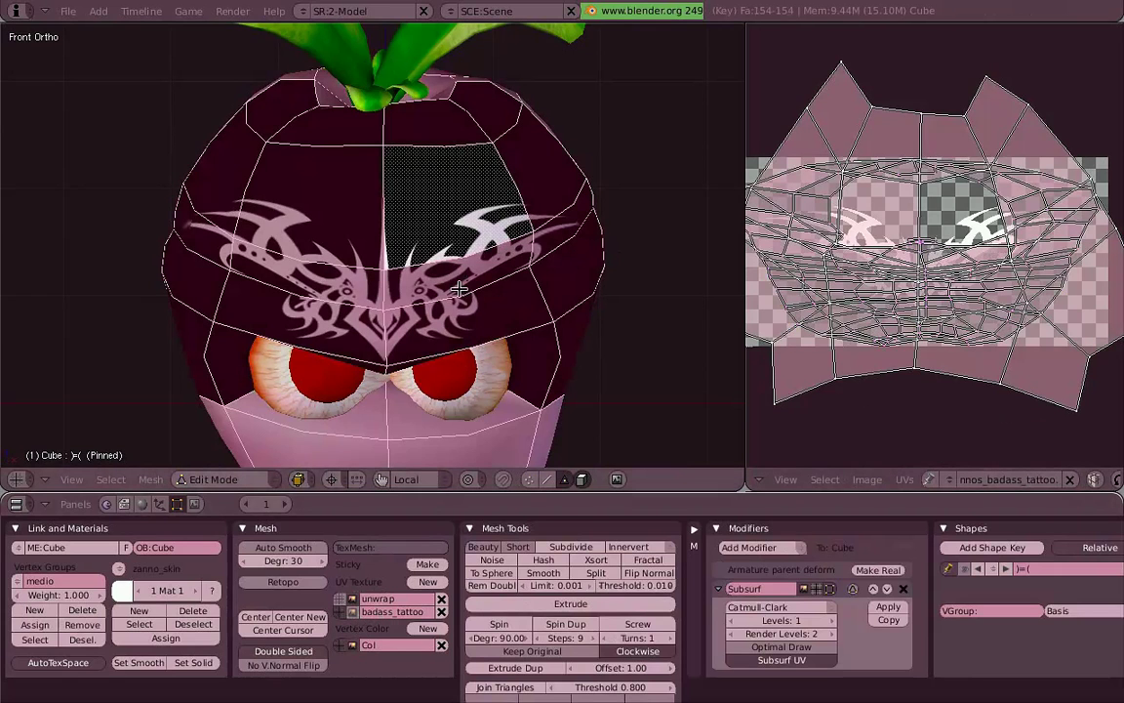
key("a")
key("Tab")
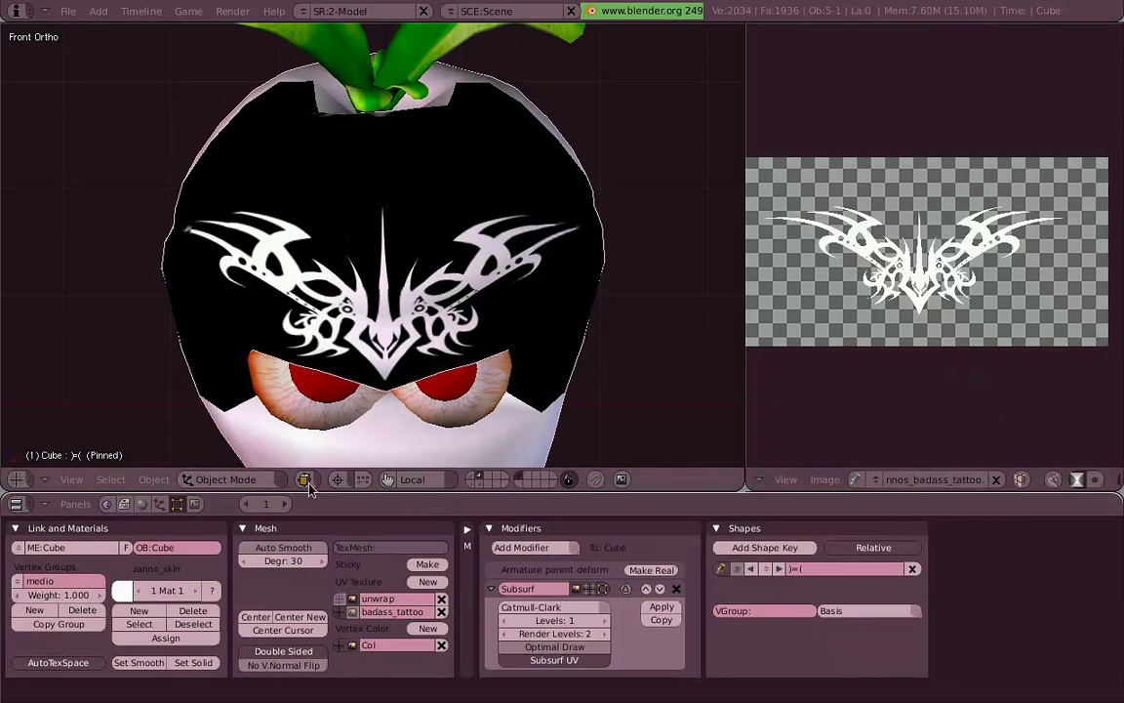
left_click(247, 479)
left_click(272, 389)
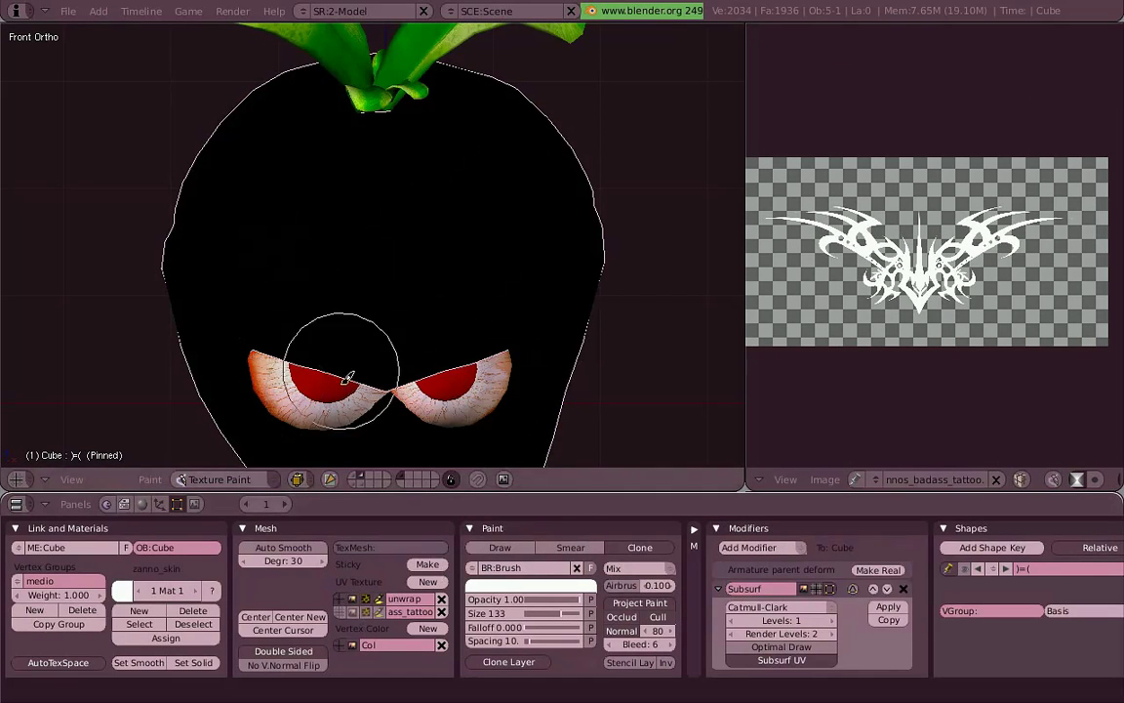
Step: Enable Blender GLSL Materials so the orange skin shows, viewed from the front
left_click(190, 11)
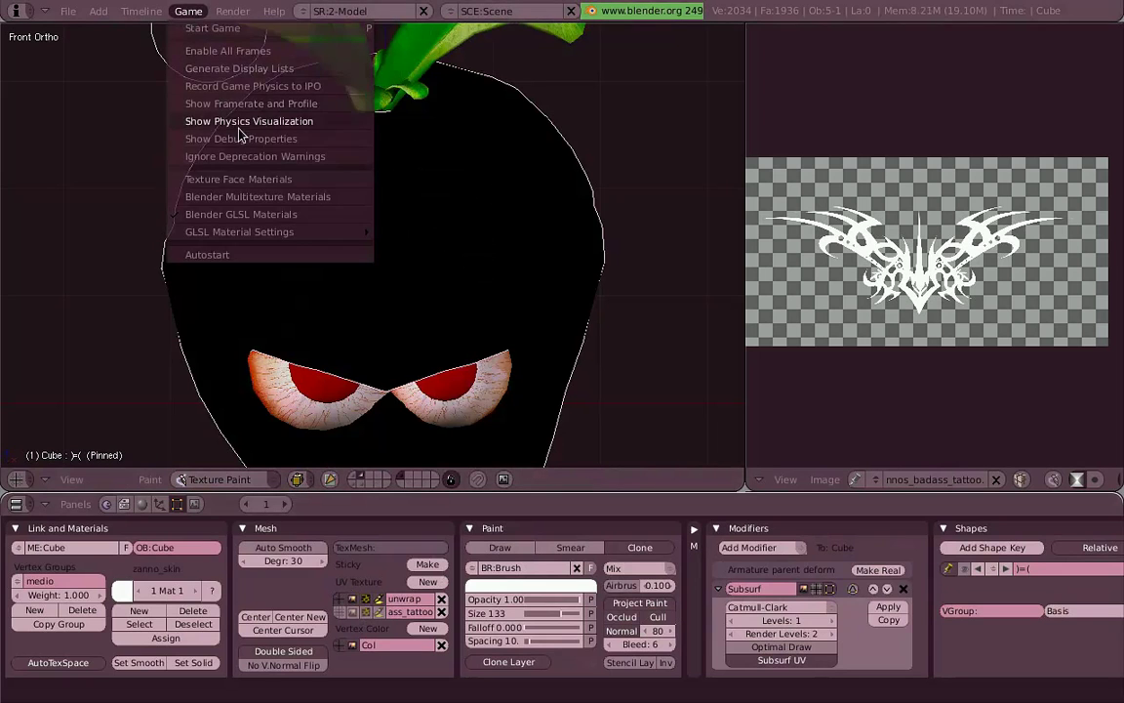
left_click(252, 183)
mouse_move(429, 291)
middle_mouse_down("shift")
mouse_move(459, 268)
mouse_move(389, 277)
middle_mouse_up("shift")
key("KP_1")
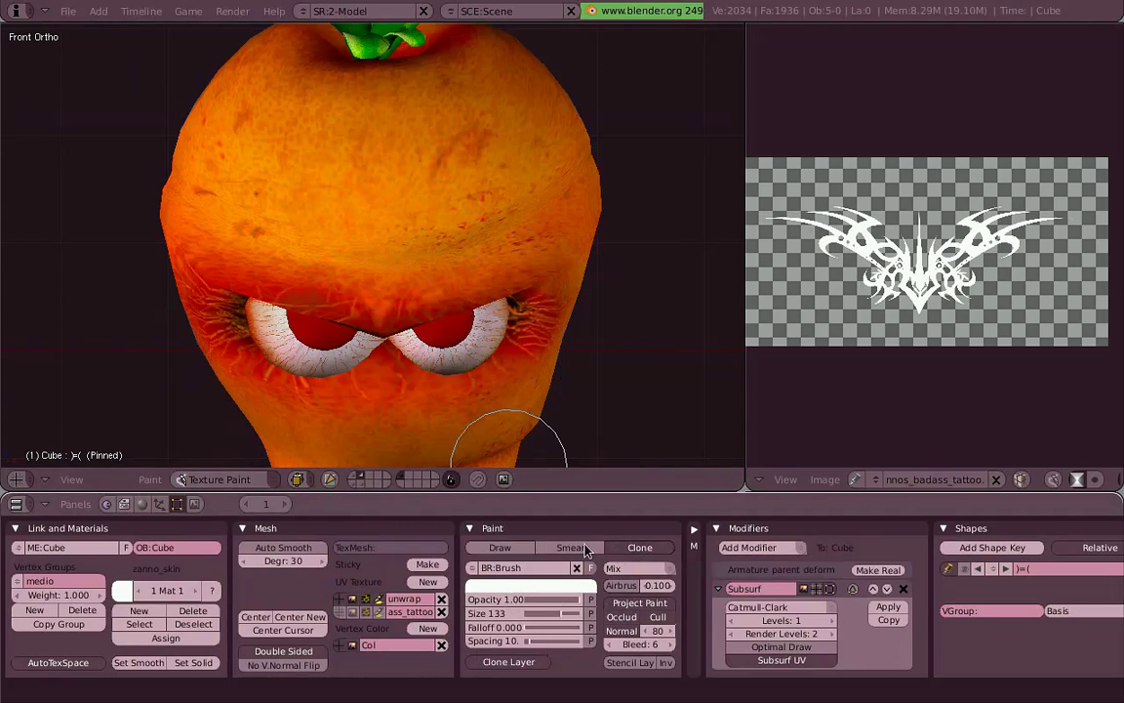
Step: Set the brush to Draw and make badass_tattoo the stencil UV layer
left_click(520, 554)
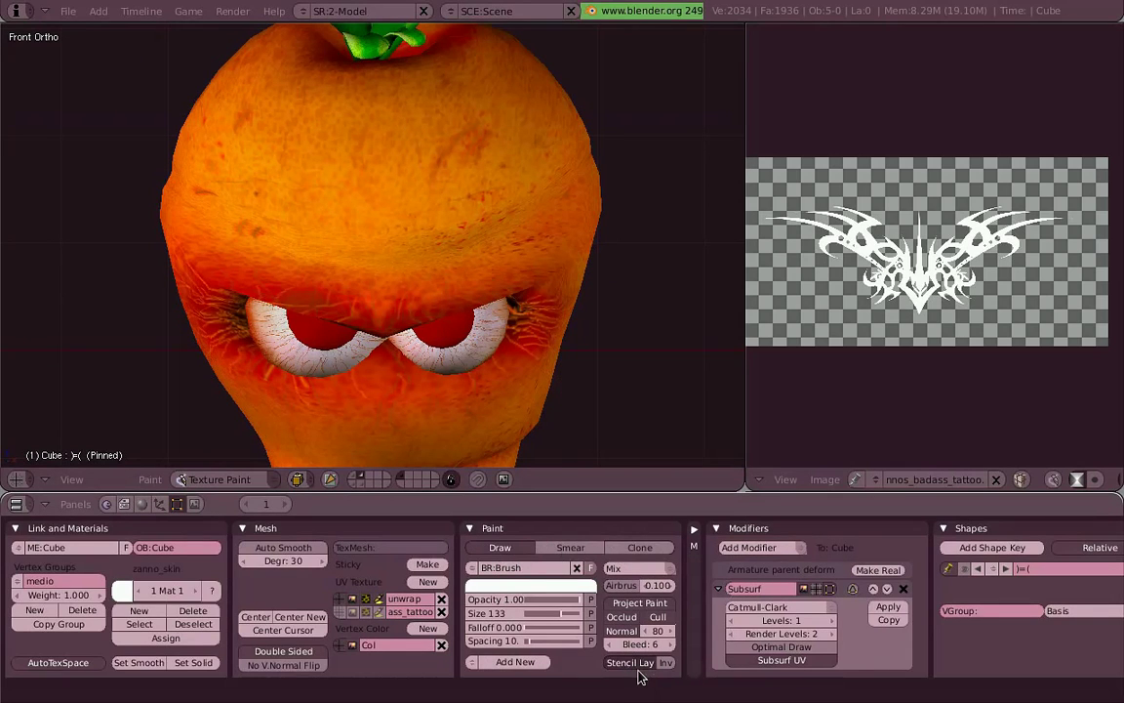
middle_click_drag(382, 566, 414, 506, "ctrl")
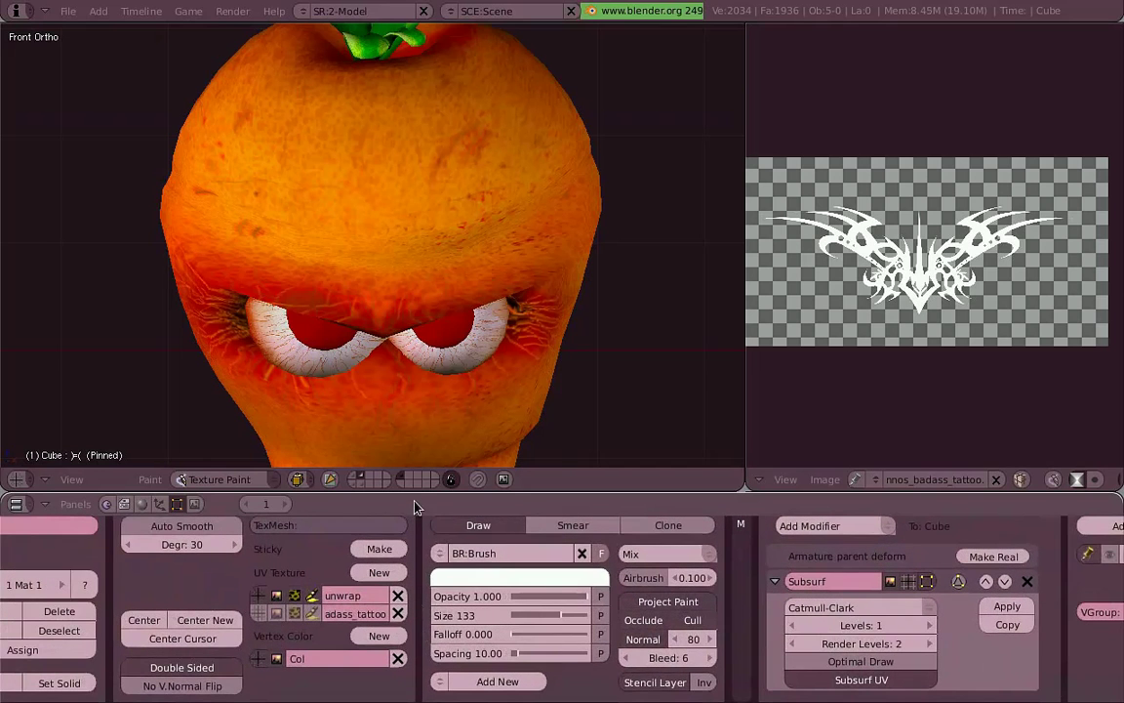
left_click_drag(416, 494, 422, 410)
middle_click_drag(430, 459, 471, 557, "ctrl")
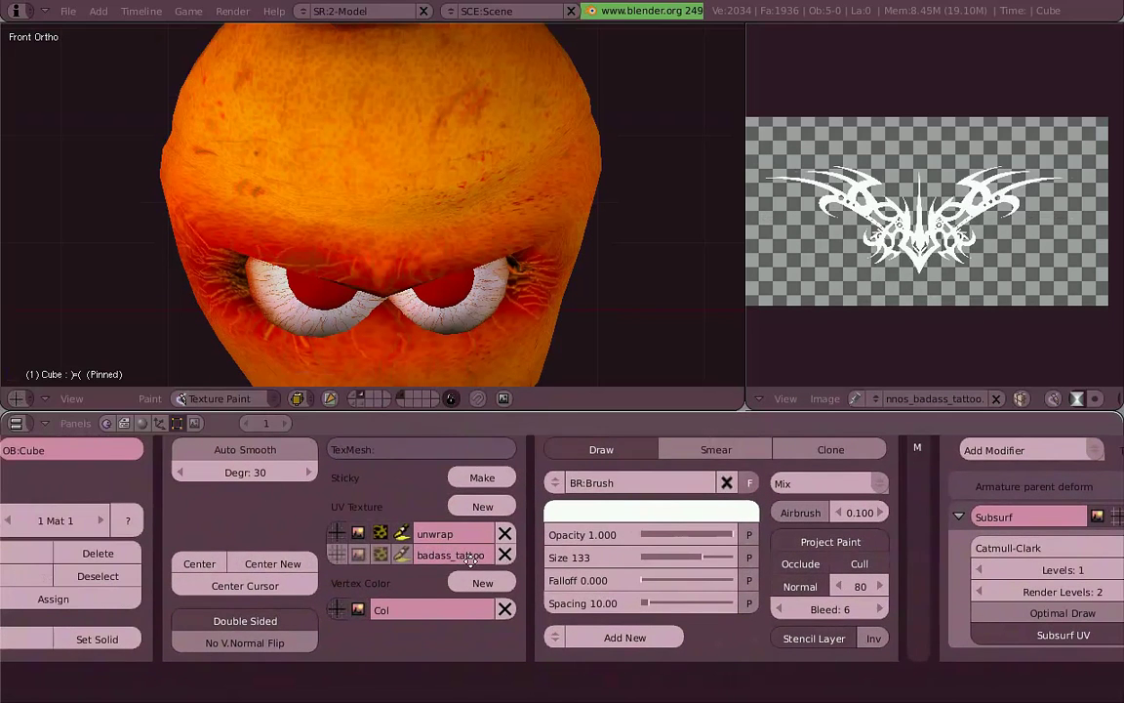
left_click(402, 556)
Step: Set unwrap as the paint layer, test a white forehead stroke, and undo it
left_click(397, 538)
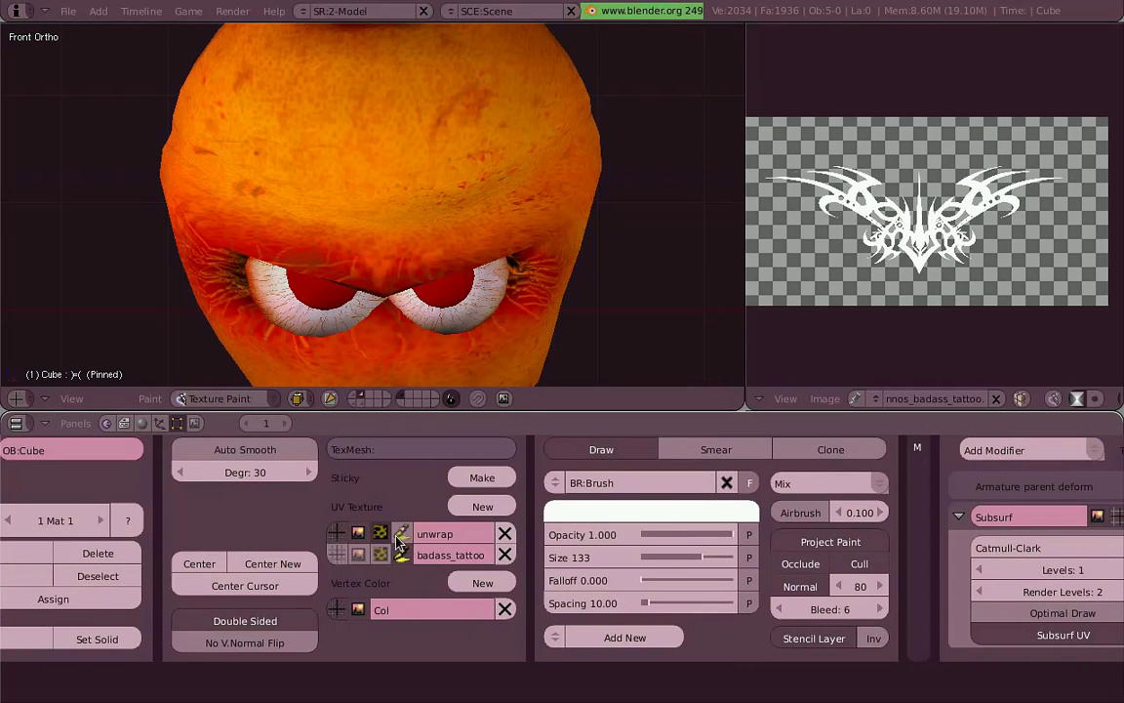
middle_click_drag(409, 567, 436, 597)
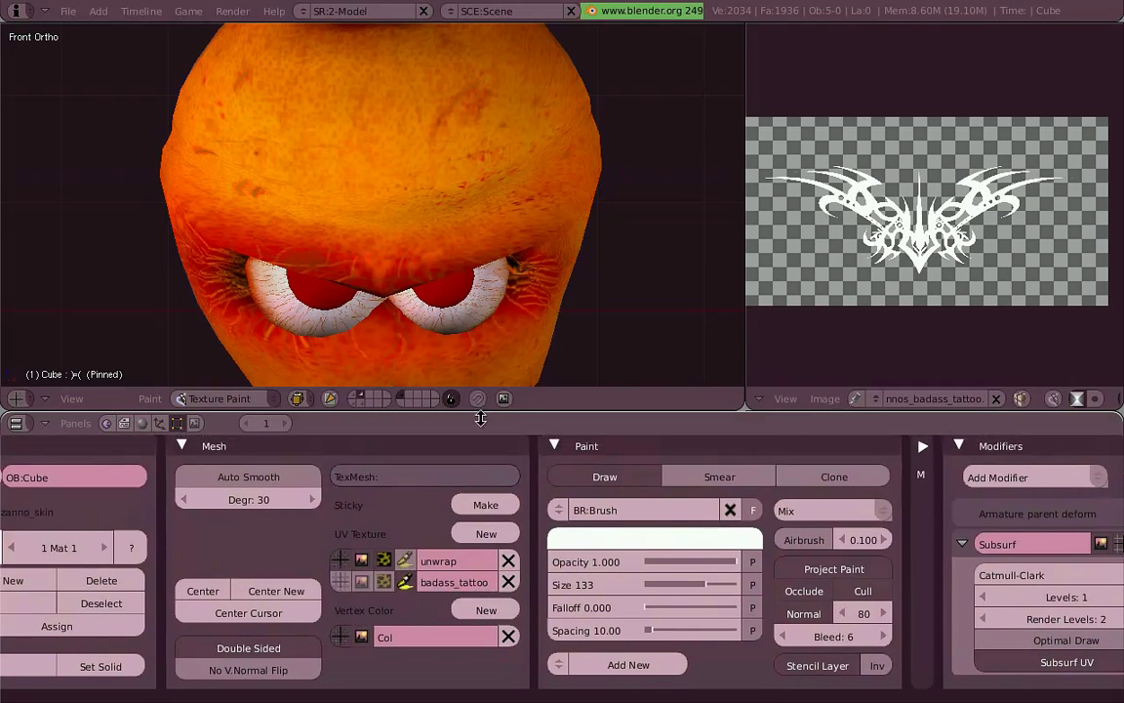
left_click_drag(484, 414, 484, 467)
mouse_move(400, 283)
left_mouse_down()
mouse_move(377, 264)
mouse_move(336, 320)
mouse_move(377, 276)
mouse_move(420, 269)
mouse_move(351, 251)
mouse_move(453, 316)
left_mouse_up()
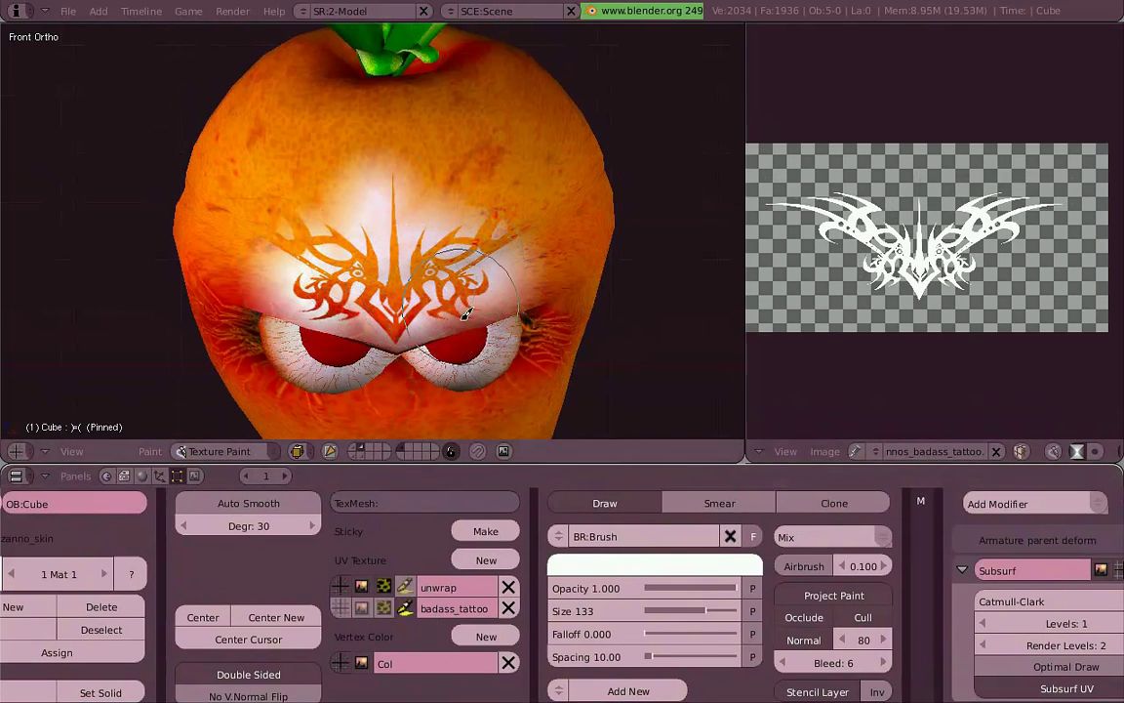
key("ctrl+z")
Step: Set the brush colour to black and paint the tattoo across the forehead
mouse_move(894, 693)
middle_mouse_down("ctrl")
mouse_move(897, 668)
mouse_move(875, 674)
middle_mouse_up("ctrl")
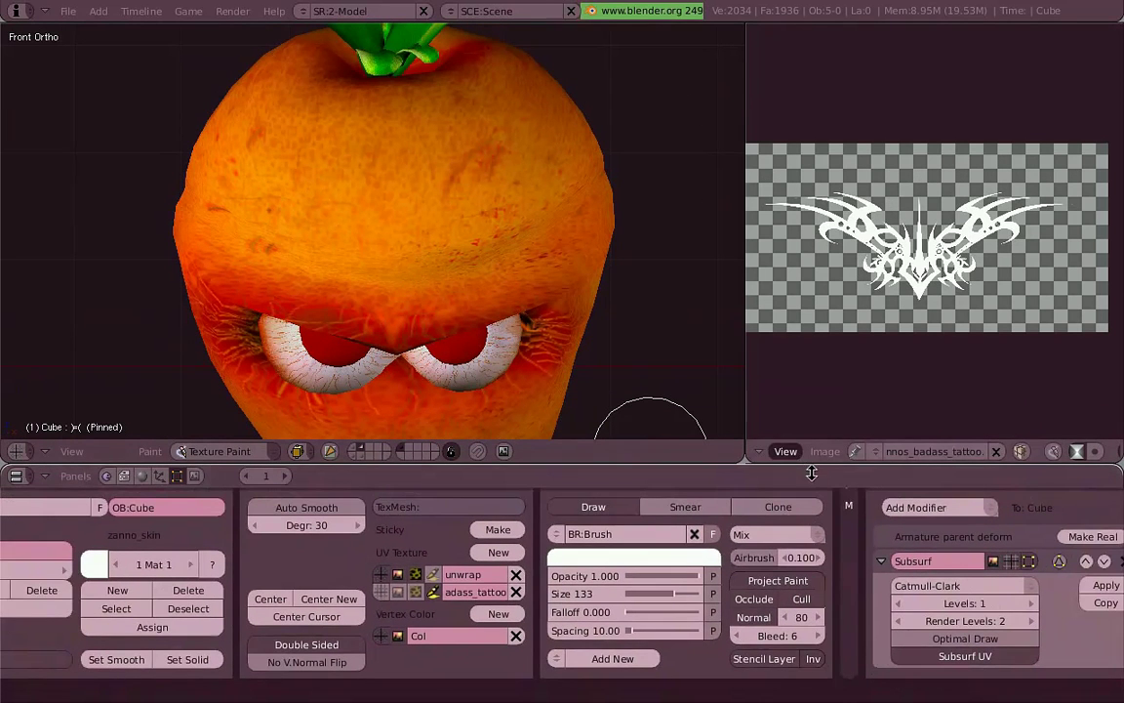
left_click_drag(811, 472, 811, 452)
left_click(586, 548)
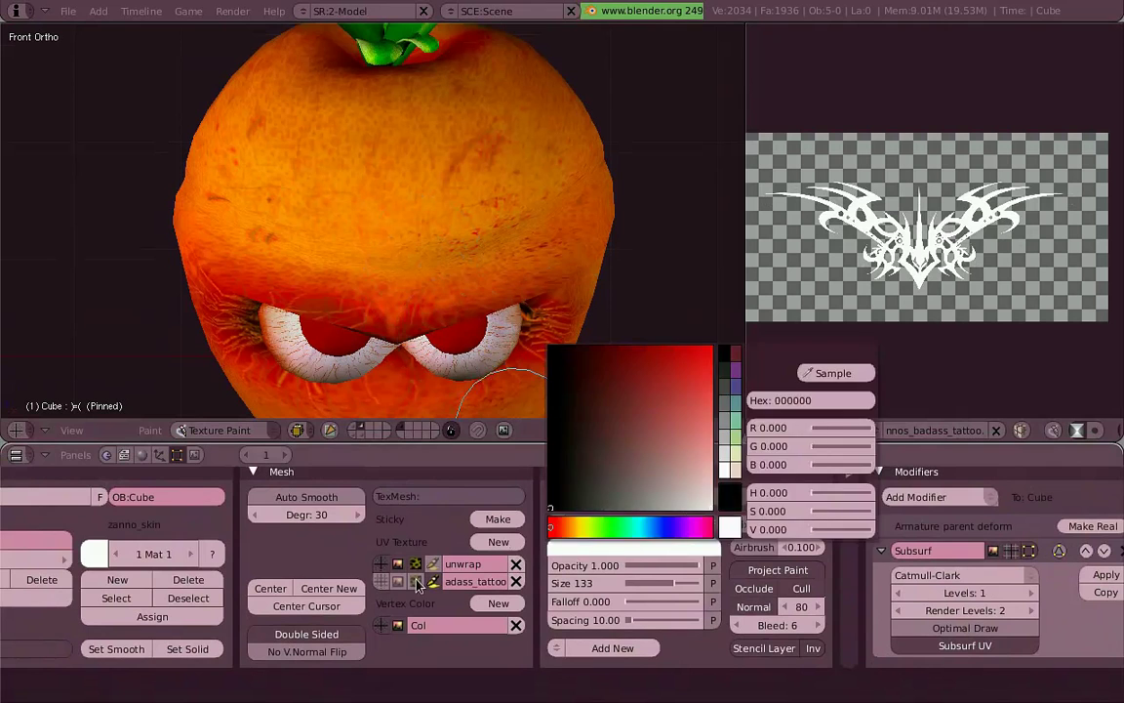
left_click_drag(409, 258, 270, 211)
left_click_drag(420, 284, 488, 279)
mouse_move(488, 279)
middle_mouse_down()
mouse_move(326, 181)
mouse_move(313, 243)
mouse_move(341, 179)
middle_mouse_up()
left_click_drag(342, 179, 428, 185)
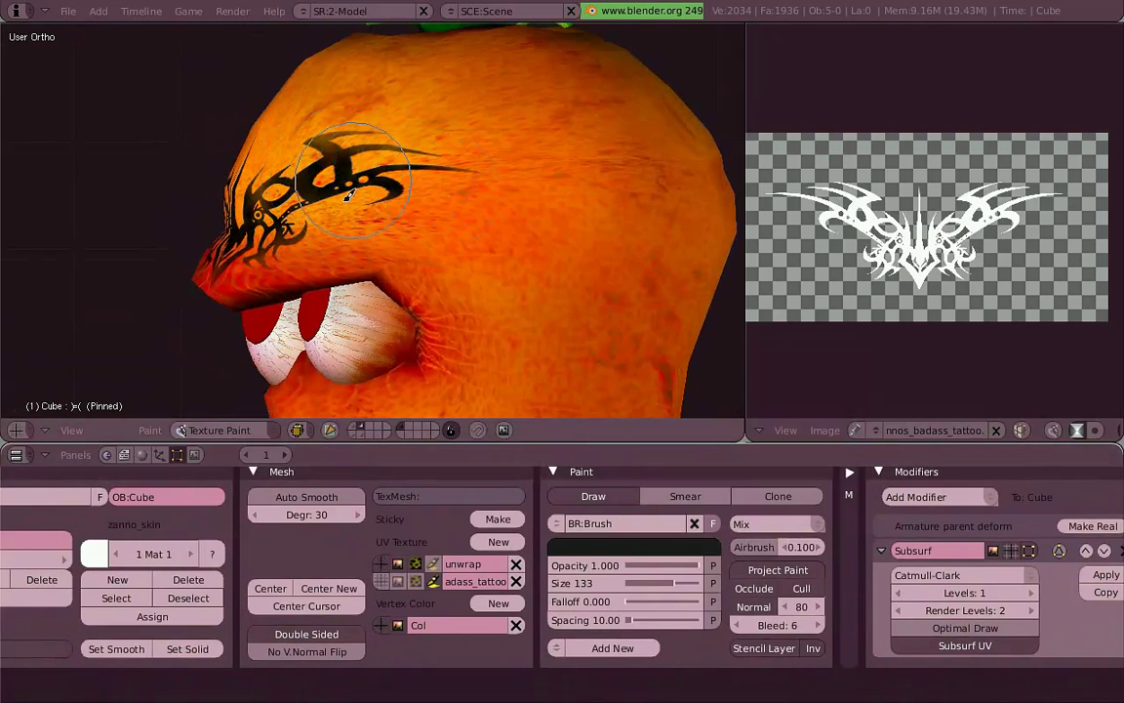
mouse_move(226, 251)
middle_mouse_down()
mouse_move(458, 238)
mouse_move(453, 167)
mouse_move(441, 258)
middle_mouse_up()
middle_click_drag(337, 315, 400, 307)
scroll(380, 313, "down", 4)
Step: Maximize the view and inspect the black tattoo from the front and sides
key("ctrl+Up")
key("KP_1")
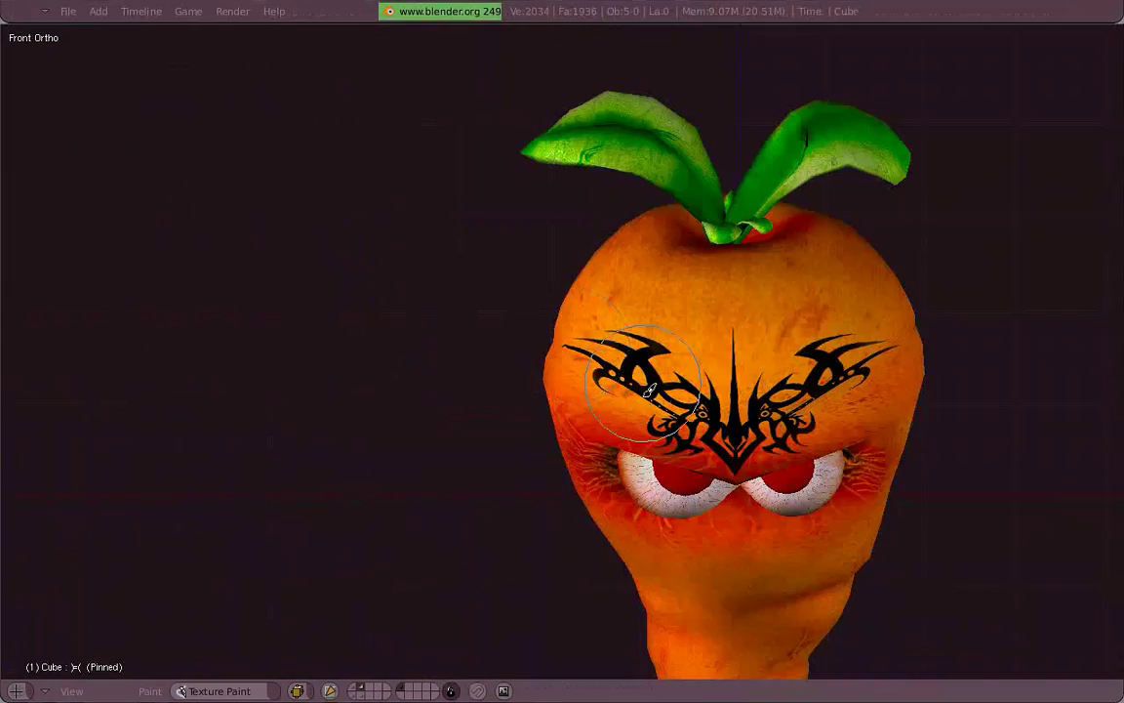
scroll(576, 376, "up", 3)
scroll(565, 401, "up", 1)
scroll(568, 410, "down", 2)
mouse_move(569, 410)
middle_mouse_down()
mouse_move(391, 366)
mouse_move(406, 376)
middle_mouse_up()
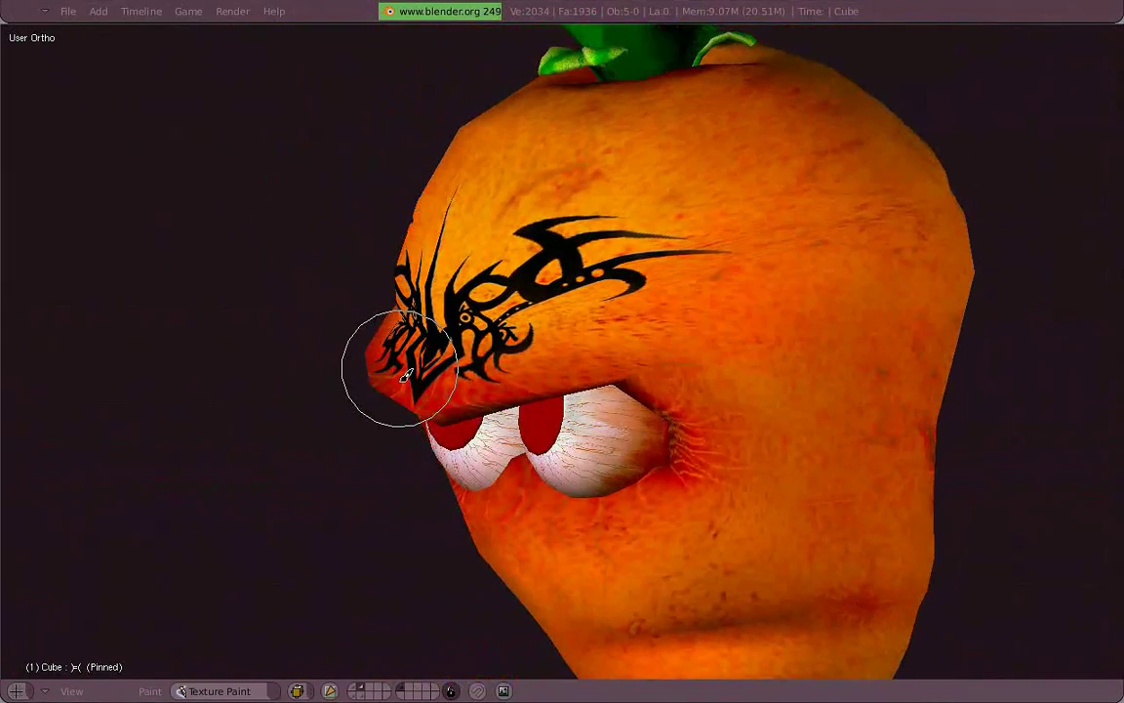
key("KP_1")
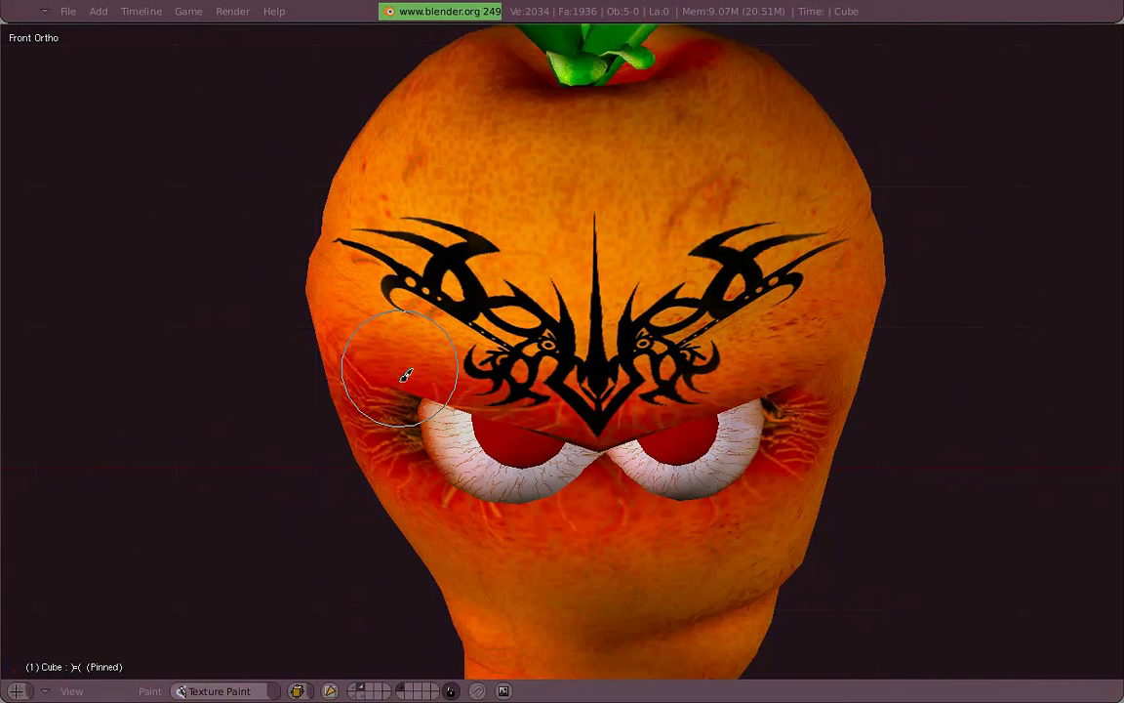
scroll(487, 379, "down", 4)
middle_click_drag(487, 379, 408, 359)
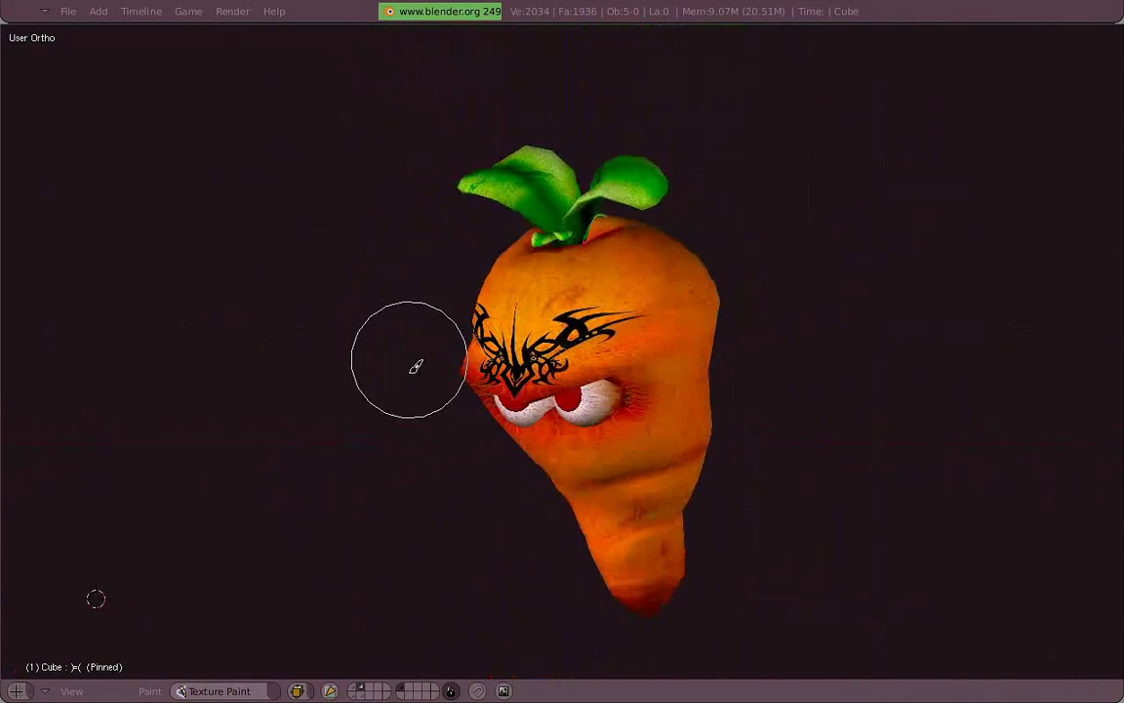
key("KP_1")
Step: Restore the normal layout and undo the tattoo paint with Ctrl+Z
key("ctrl+Up")
scroll(476, 246, "up", 3)
scroll(582, 381, "up", 1)
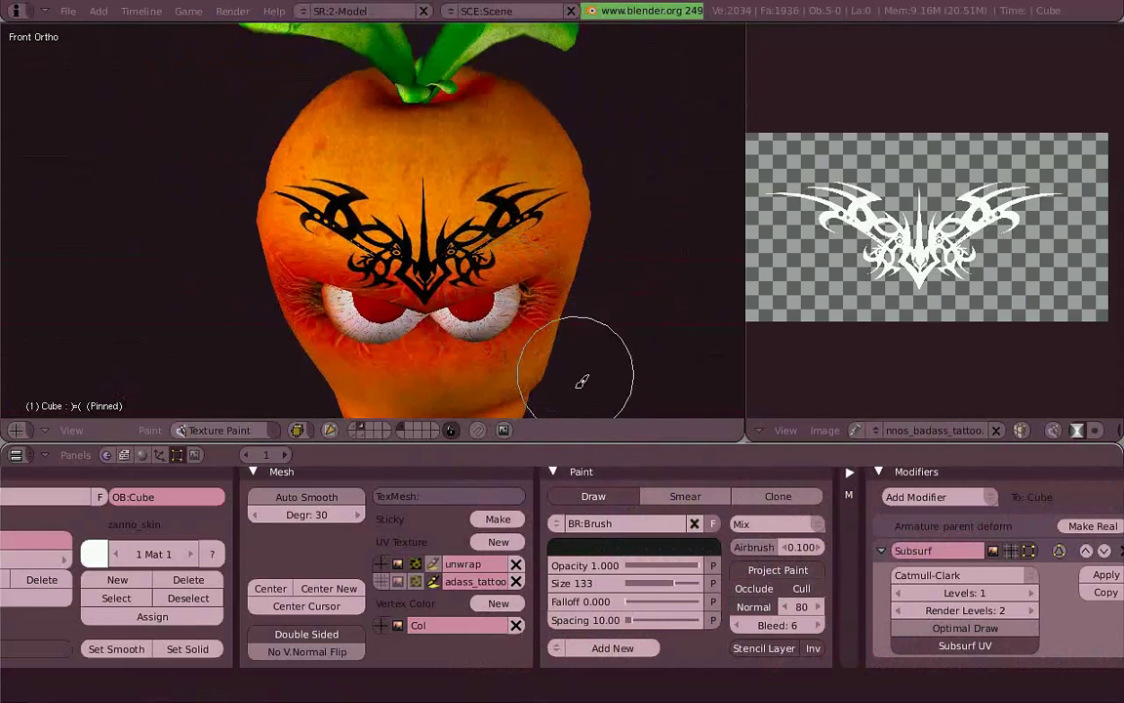
scroll(447, 277, "up", 4)
scroll(441, 279, "up", 5)
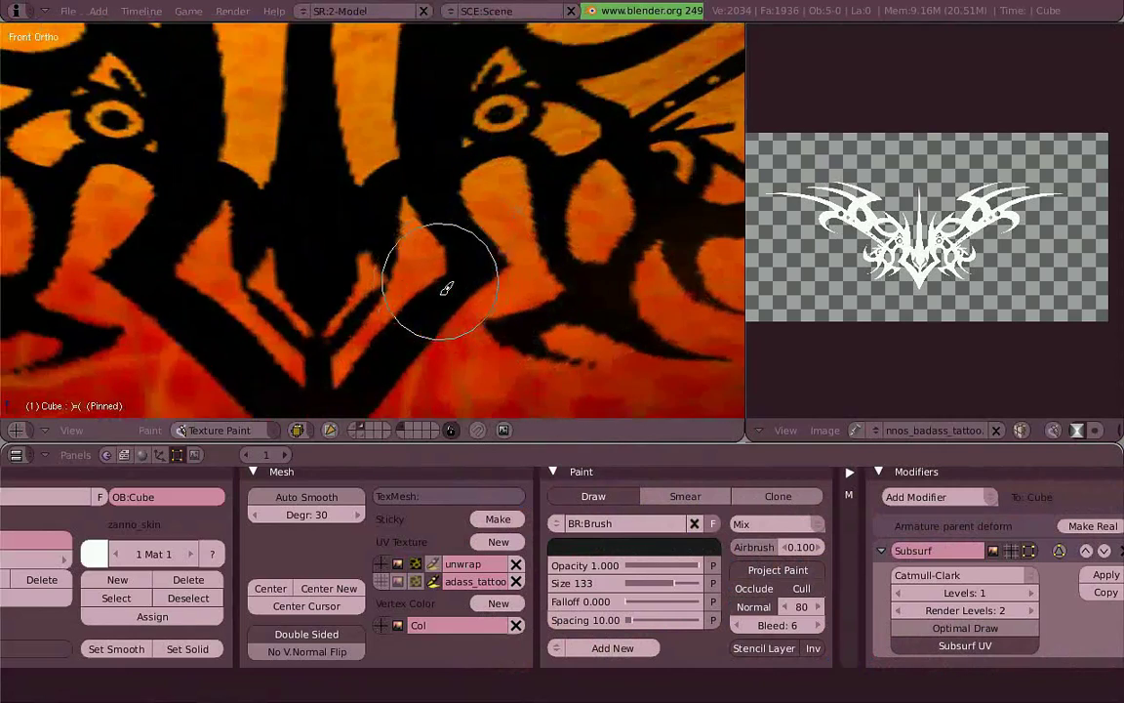
scroll(458, 303, "down", 2)
scroll(477, 321, "down", 2)
scroll(539, 299, "down", 4)
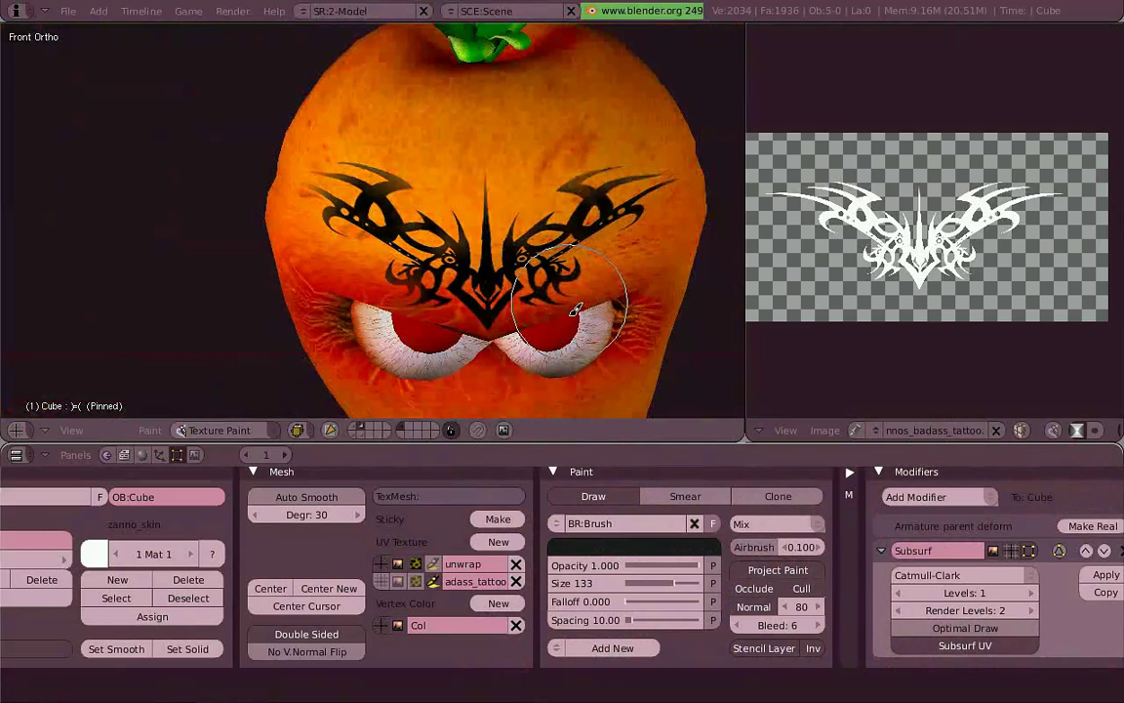
key("ctrl+z")
Step: Set the brush blend to Multiply and try test strokes at size 120 and opacity 0.300, undoing them
left_click(764, 525)
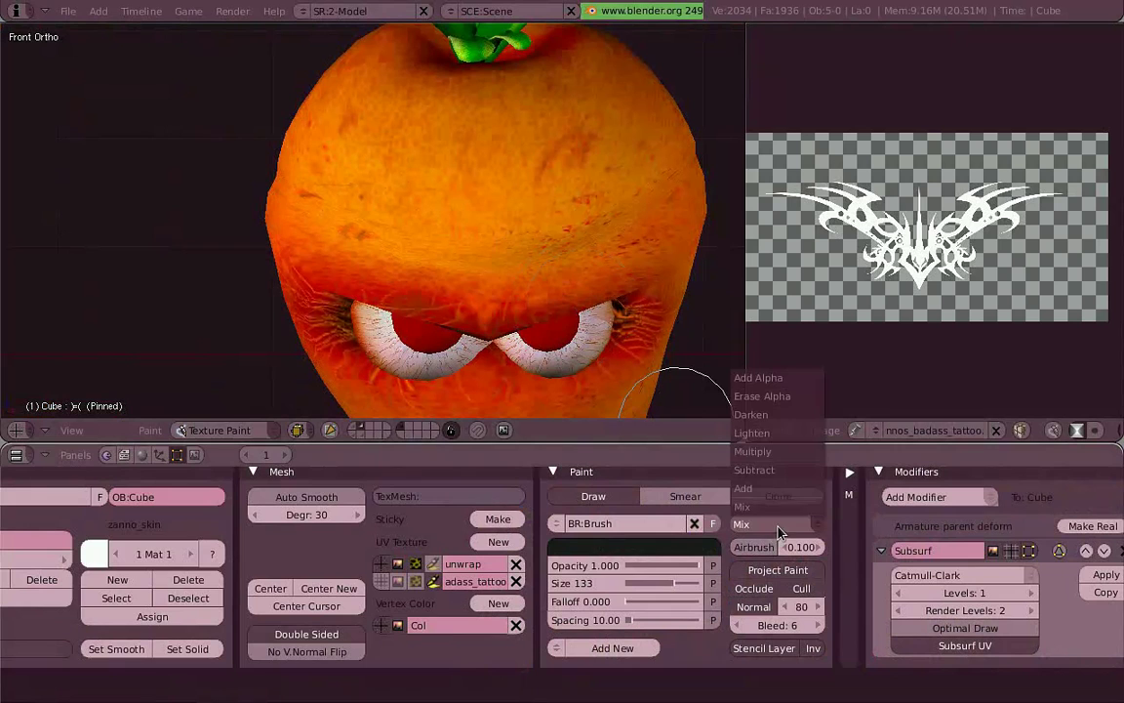
left_click(786, 453)
left_click(503, 276)
key("ctrl+z")
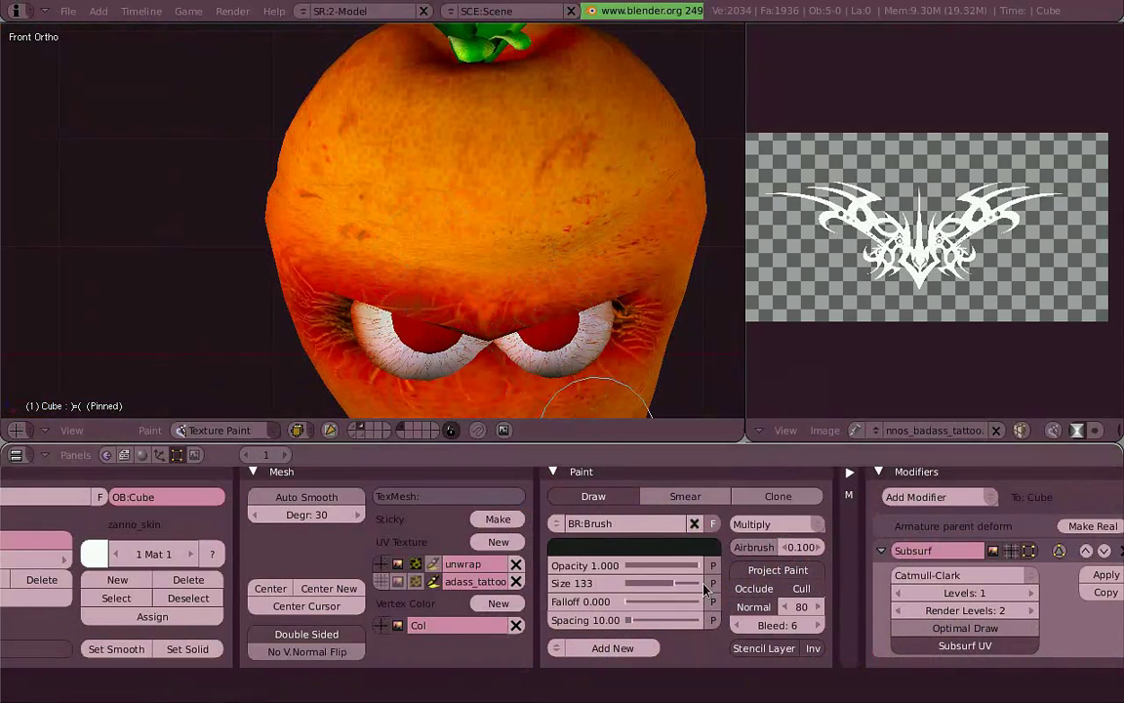
mouse_move(659, 594)
left_mouse_down()
mouse_move(683, 597)
mouse_move(637, 566)
left_mouse_up()
mouse_move(478, 251)
left_mouse_down()
mouse_move(459, 283)
mouse_move(460, 214)
mouse_move(488, 315)
mouse_move(558, 214)
left_mouse_up()
key("ctrl+z")
Step: Pick a new dark red brush colour, raise the opacity, and undo the test stroke
left_click(654, 547)
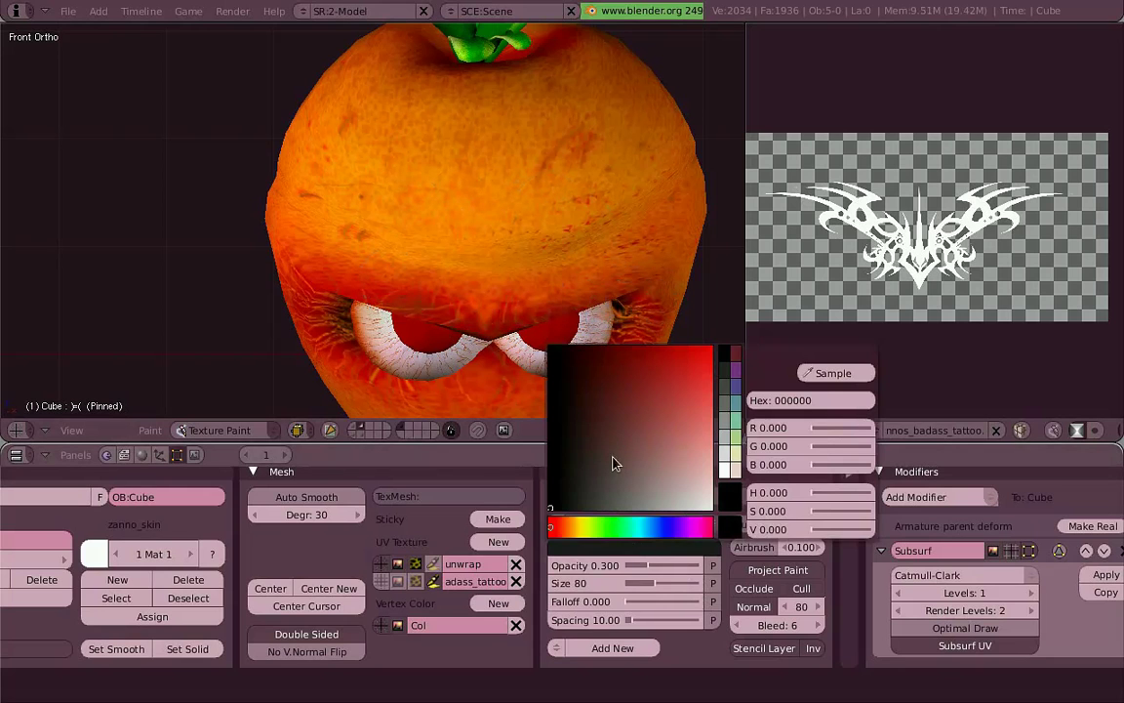
left_click(654, 361)
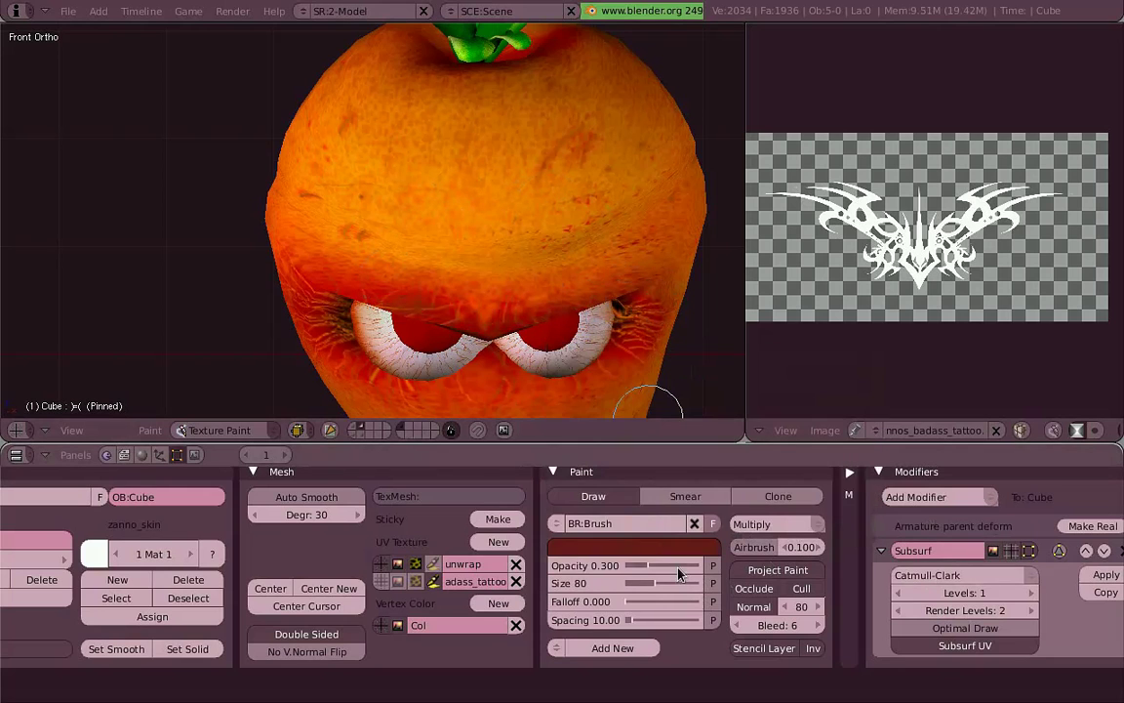
left_click_drag(678, 568, 658, 566)
left_click_drag(514, 263, 514, 283)
mouse_move(427, 232)
middle_mouse_down("ctrl")
mouse_move(502, 302)
mouse_move(647, 401)
middle_mouse_up("ctrl")
left_click_drag(686, 574, 702, 571)
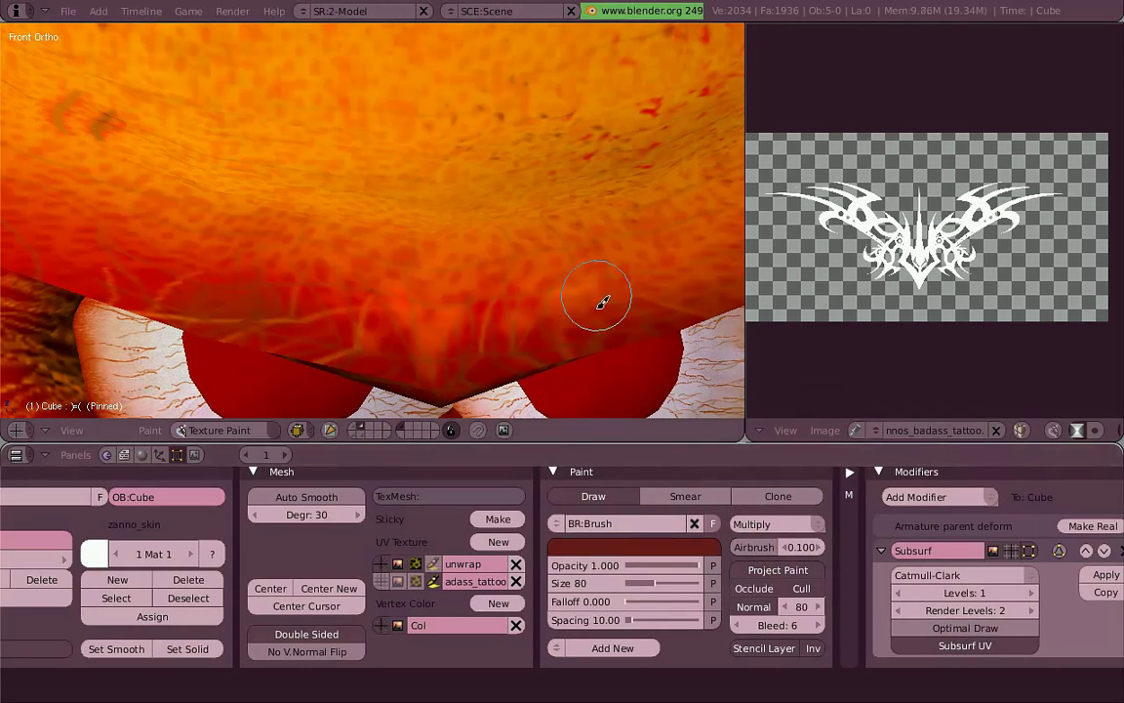
mouse_move(602, 302)
left_mouse_down()
mouse_move(447, 360)
mouse_move(439, 327)
left_mouse_up()
key("ctrl+z")
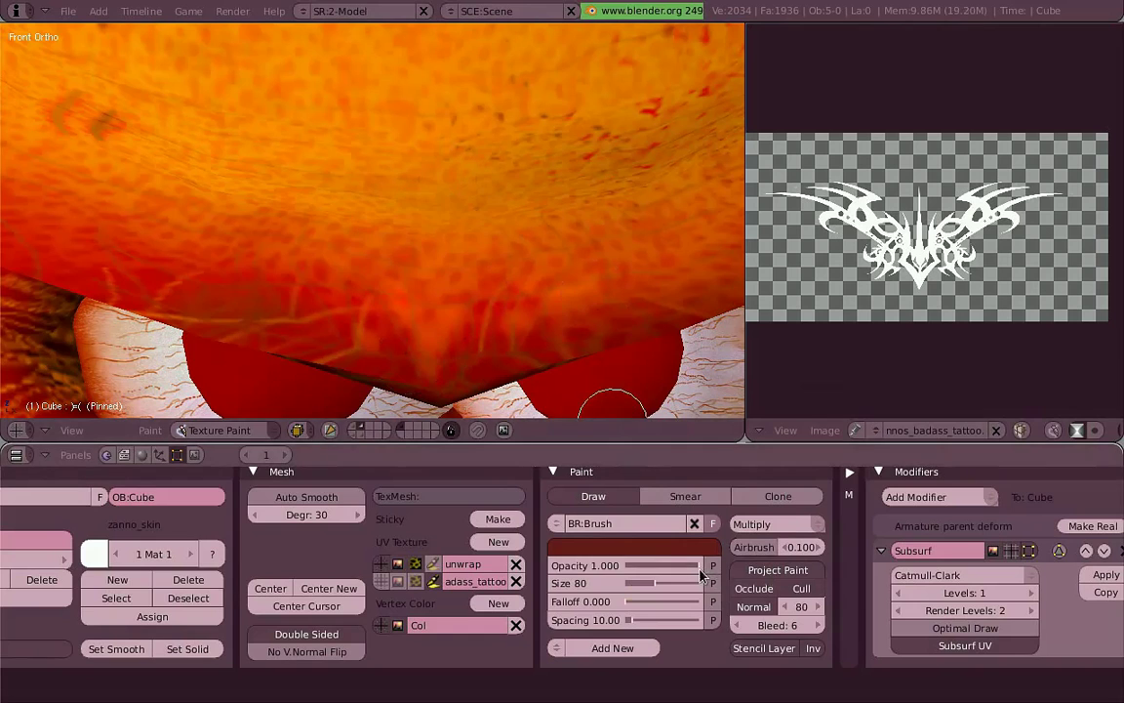
Step: Trial a Subtract stroke at size 137, undo it, then return to Multiply at size 157
left_click_drag(656, 583, 676, 582)
left_click(776, 524)
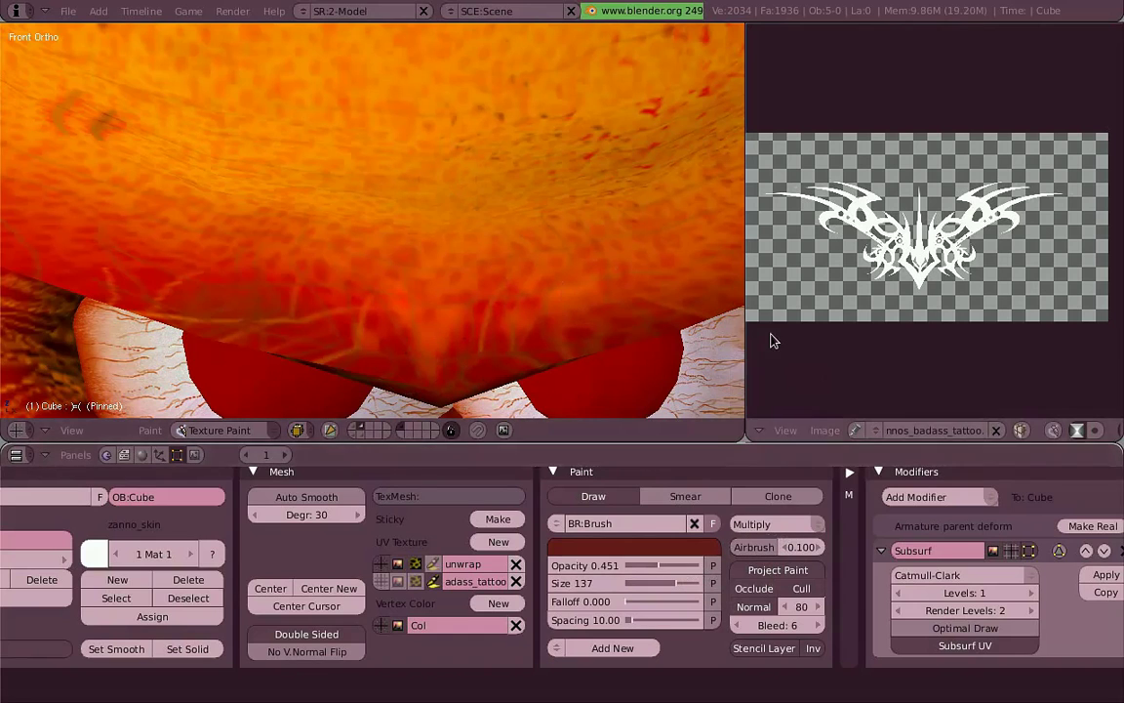
left_click(788, 535)
left_click(771, 469)
mouse_move(384, 259)
left_mouse_down()
mouse_move(439, 364)
mouse_move(417, 112)
left_mouse_up()
middle_click_drag(557, 170, 556, 266)
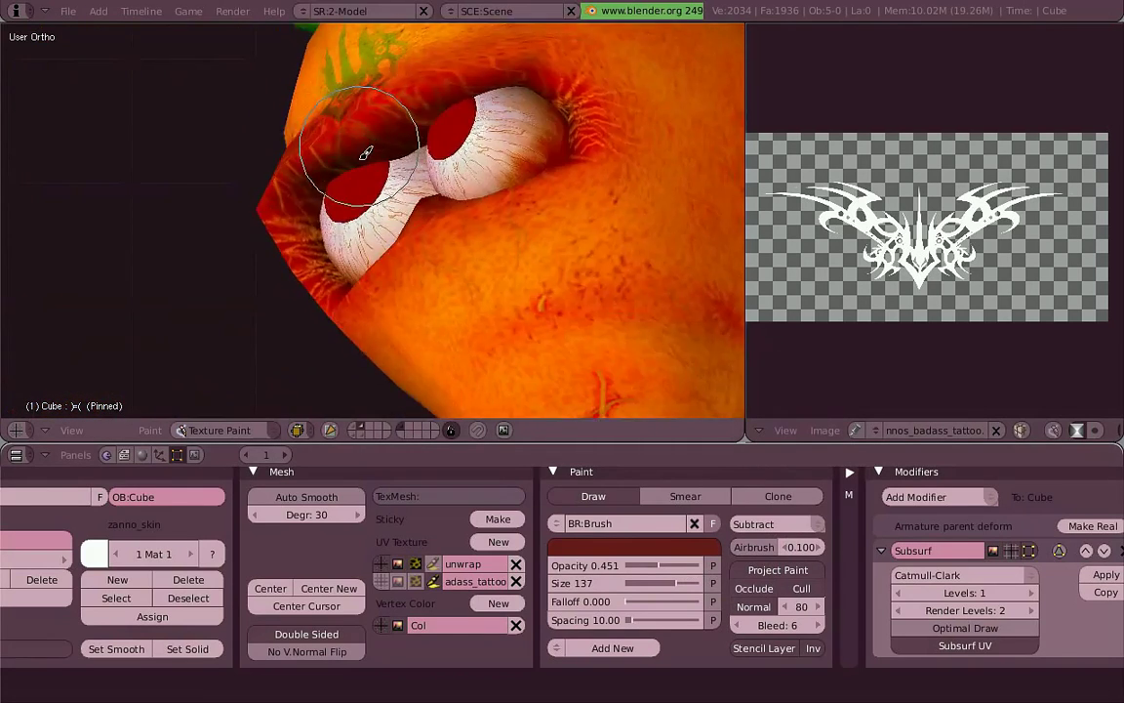
key("KP_1")
key("ctrl+z")
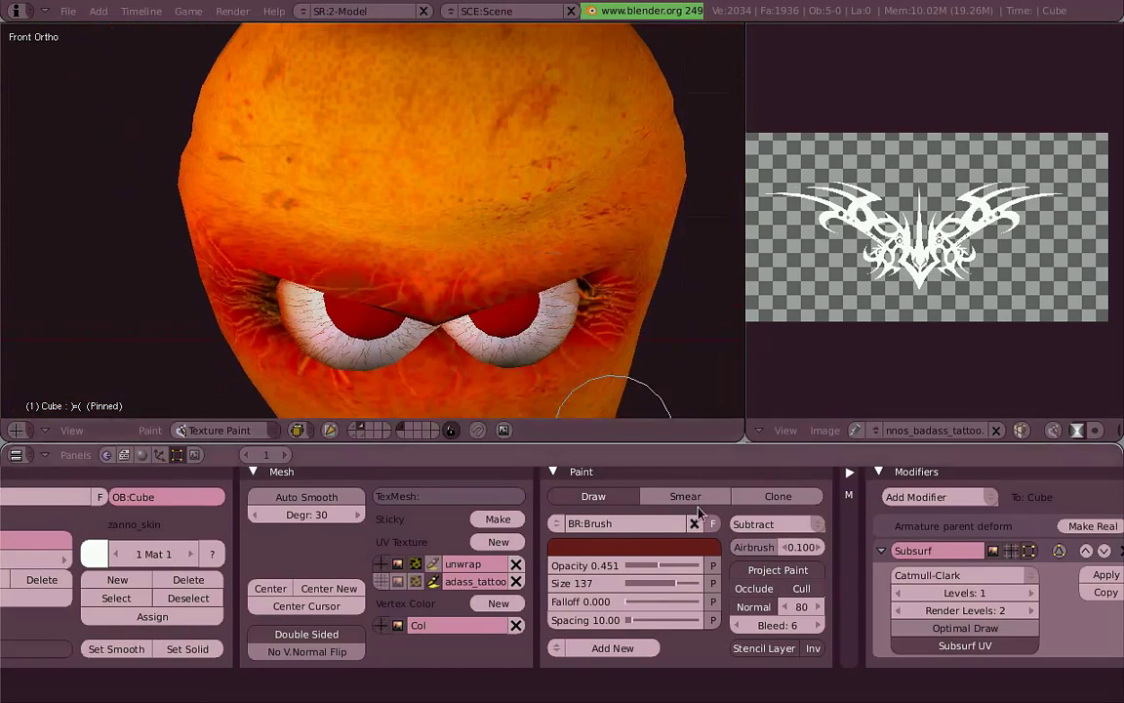
left_click(776, 525)
left_click(781, 451)
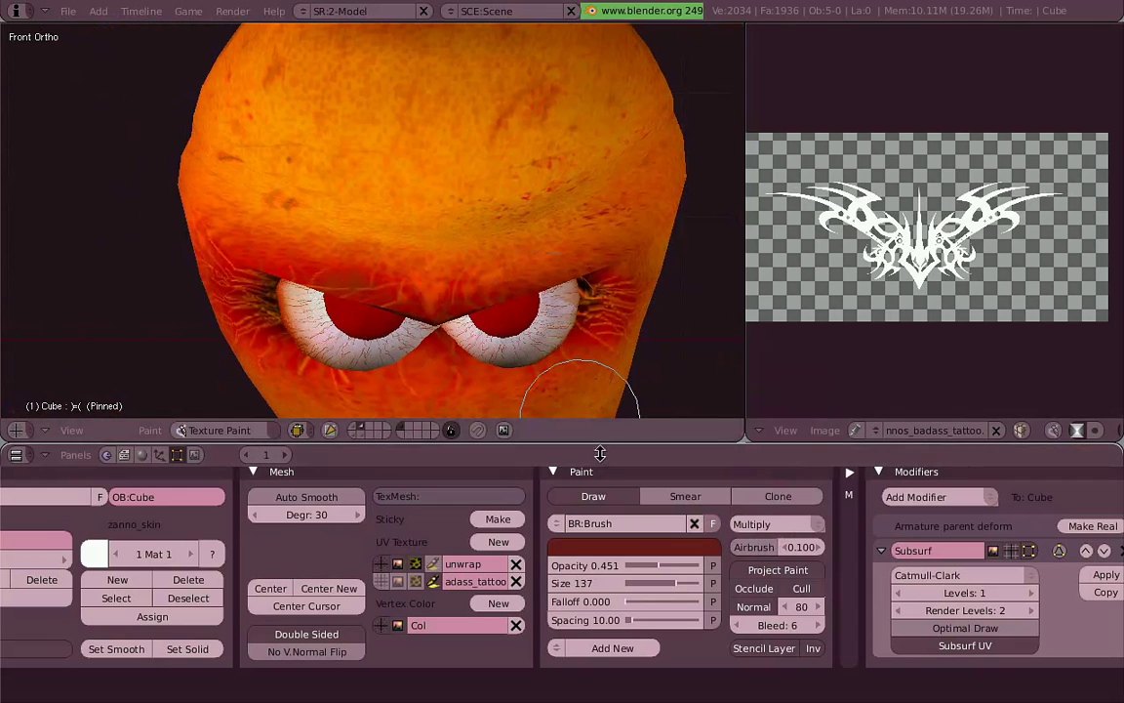
left_click_drag(676, 582, 684, 583)
Step: Set brush falloff to 1.0 and paint the dark red tribal tattoo across the forehead
left_click(697, 601)
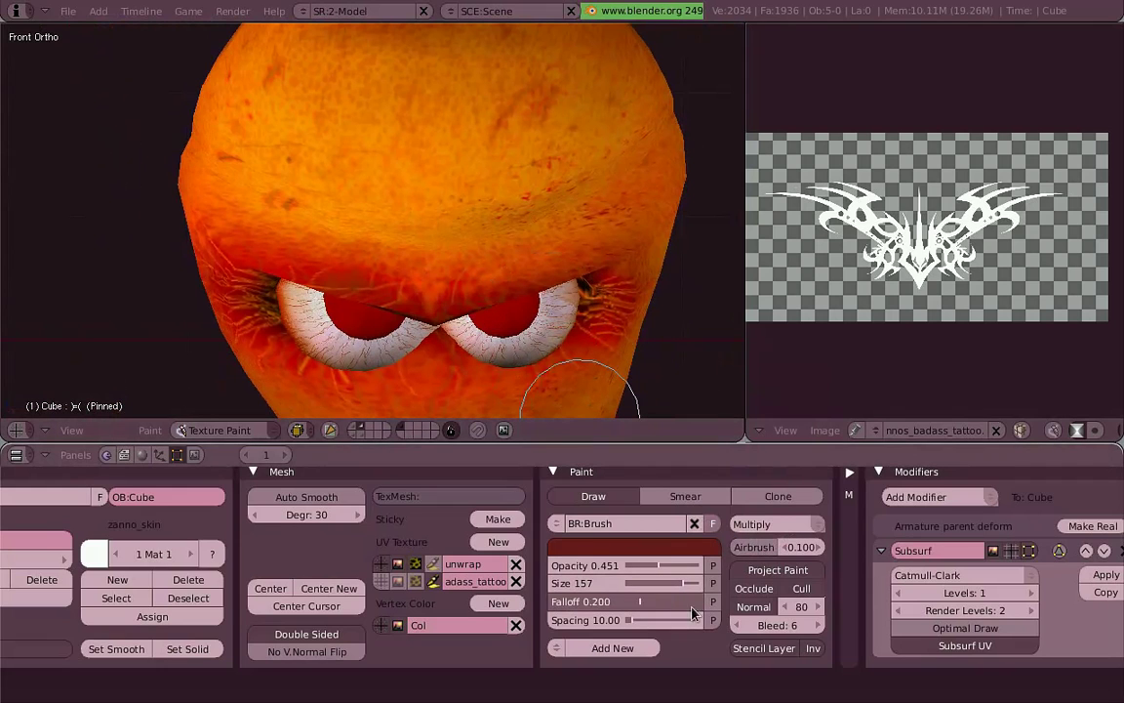
mouse_move(464, 242)
left_mouse_down()
mouse_move(407, 221)
mouse_move(564, 194)
left_mouse_up()
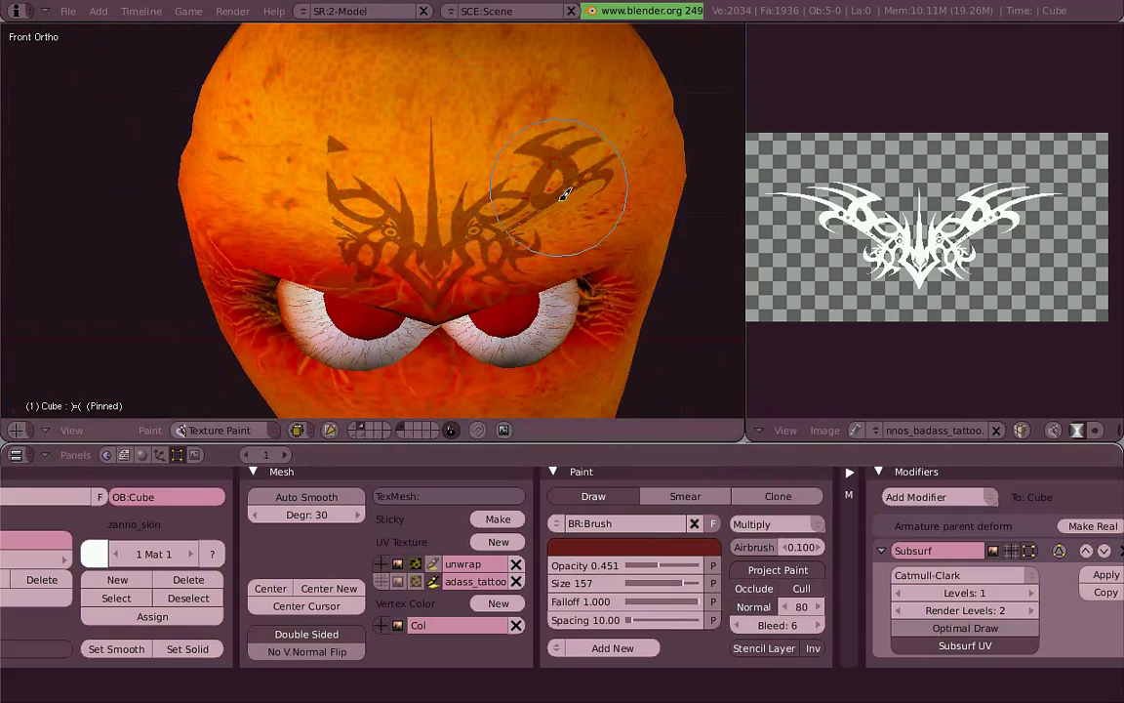
left_click_drag(451, 255, 327, 208)
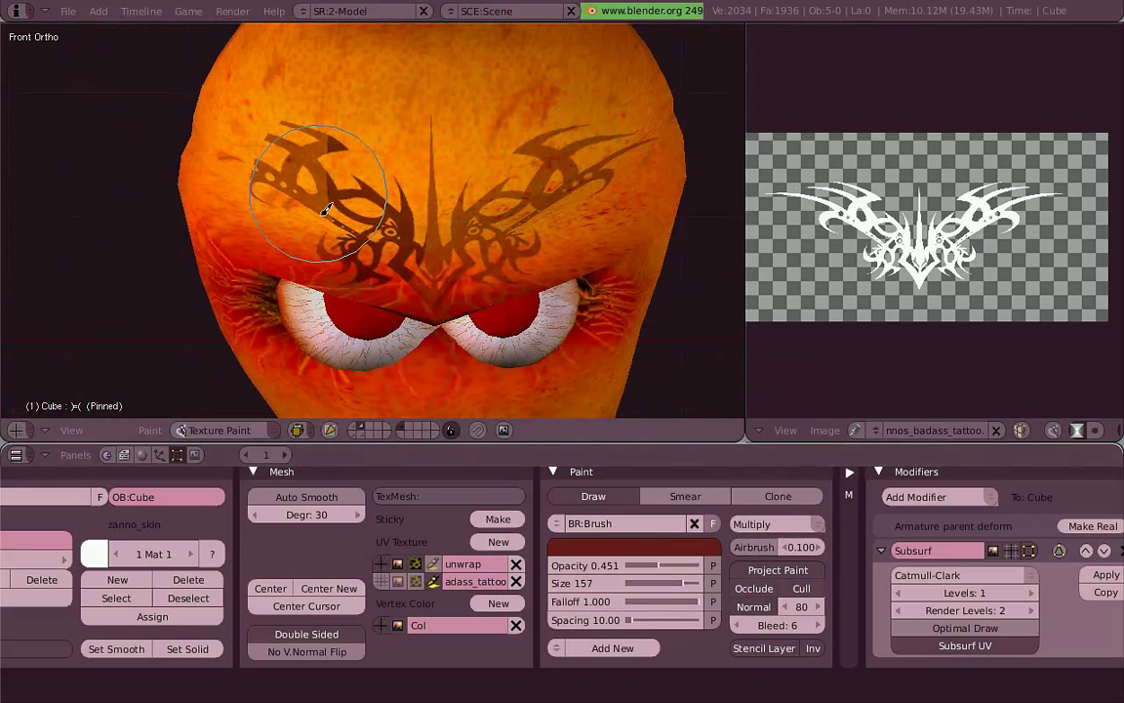
key("ctrl+z")
mouse_move(439, 295)
left_mouse_down()
mouse_move(432, 211)
mouse_move(343, 243)
mouse_move(279, 177)
left_mouse_up()
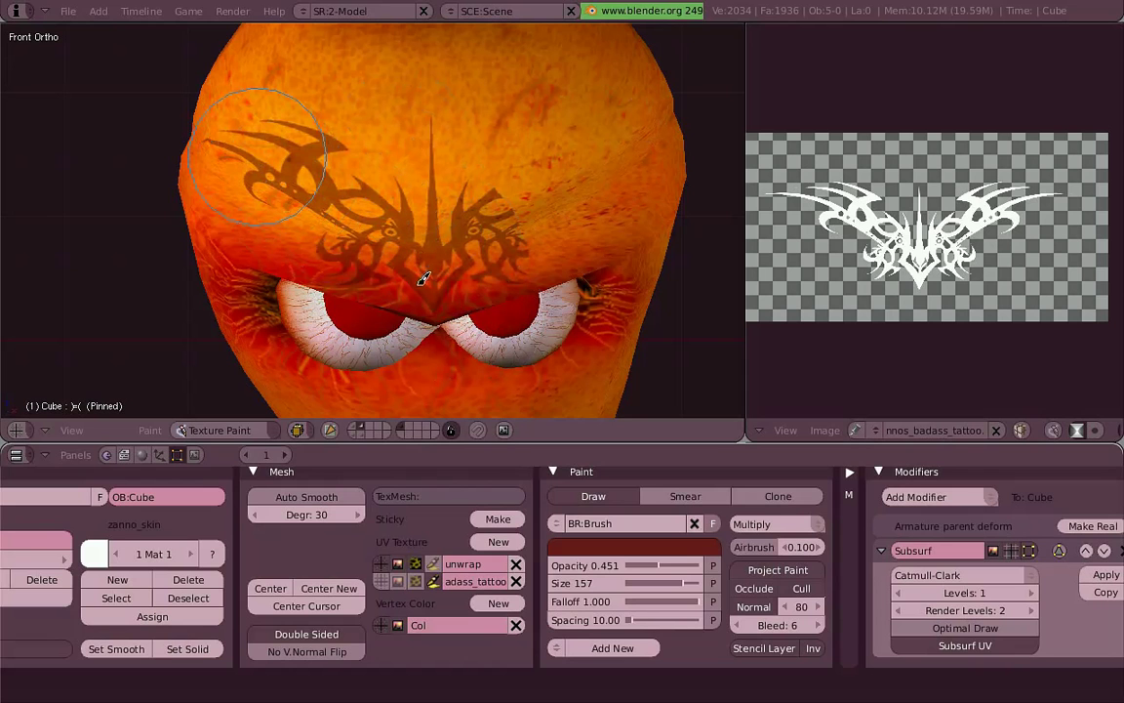
left_click_drag(443, 298, 574, 195)
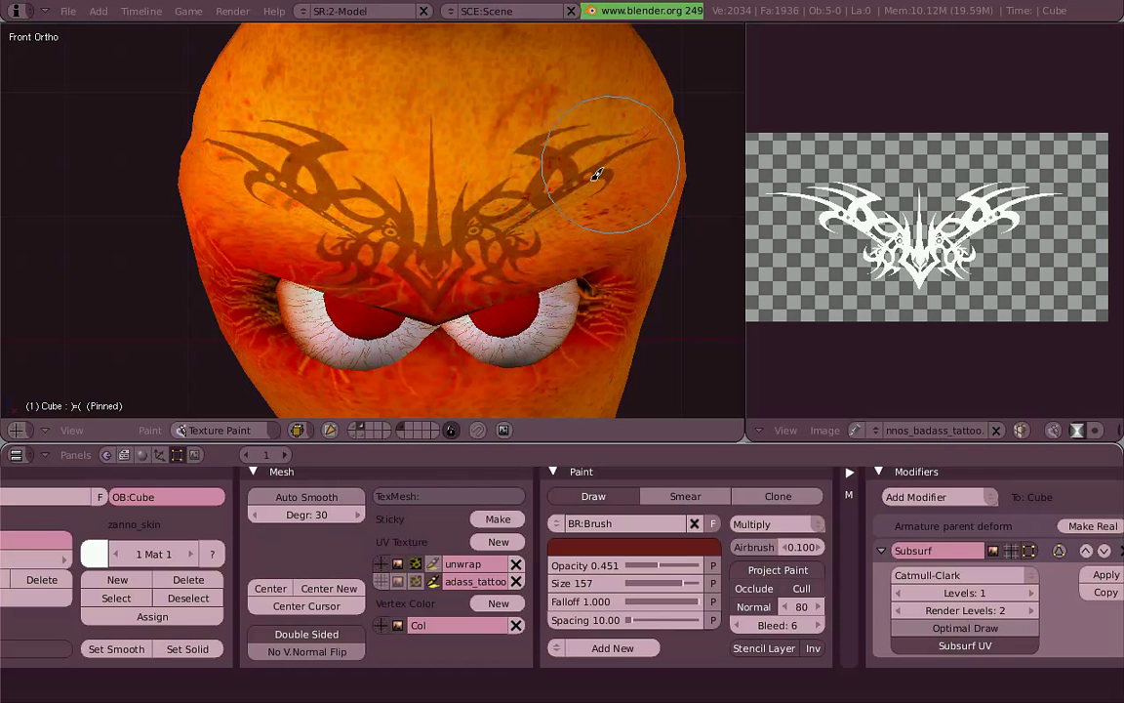
Step: Inspect the forehead tattoo from side angles, then return to the front view
mouse_move(329, 329)
middle_mouse_down()
mouse_move(302, 238)
mouse_move(442, 233)
mouse_move(518, 255)
middle_mouse_up()
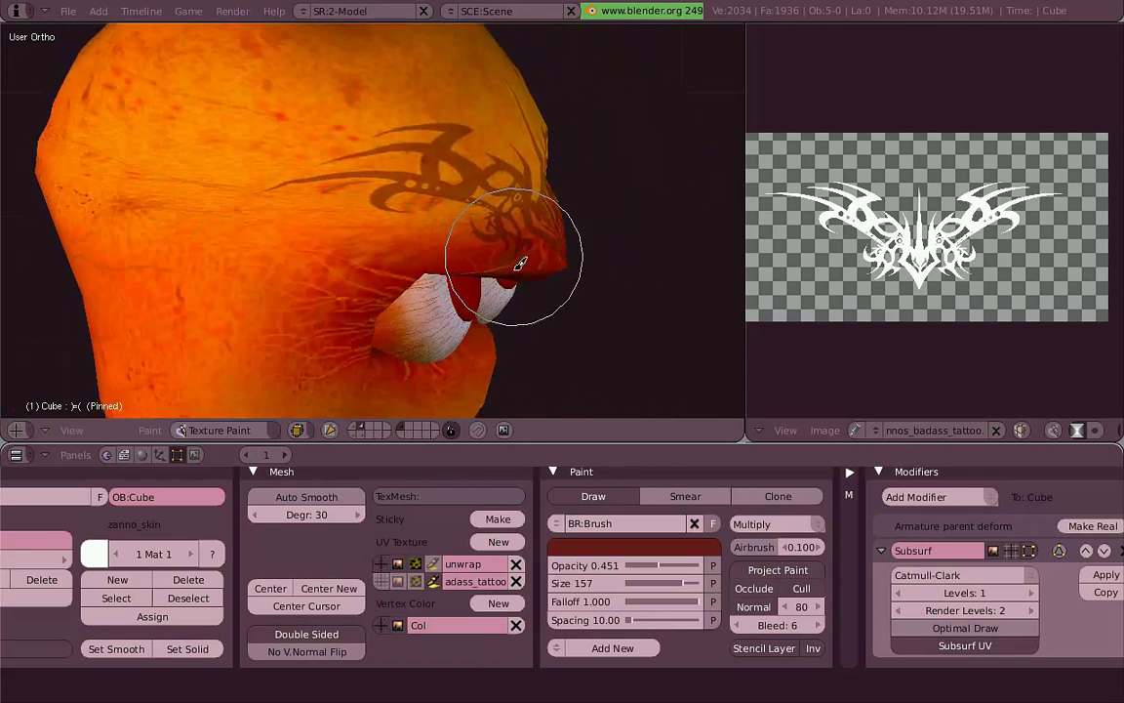
key("KP_1")
scroll(550, 305, "down", 3)
mouse_move(549, 306)
middle_mouse_down()
mouse_move(610, 281)
mouse_move(514, 326)
mouse_move(262, 254)
mouse_move(377, 225)
mouse_move(578, 364)
middle_mouse_up()
key("KP_1")
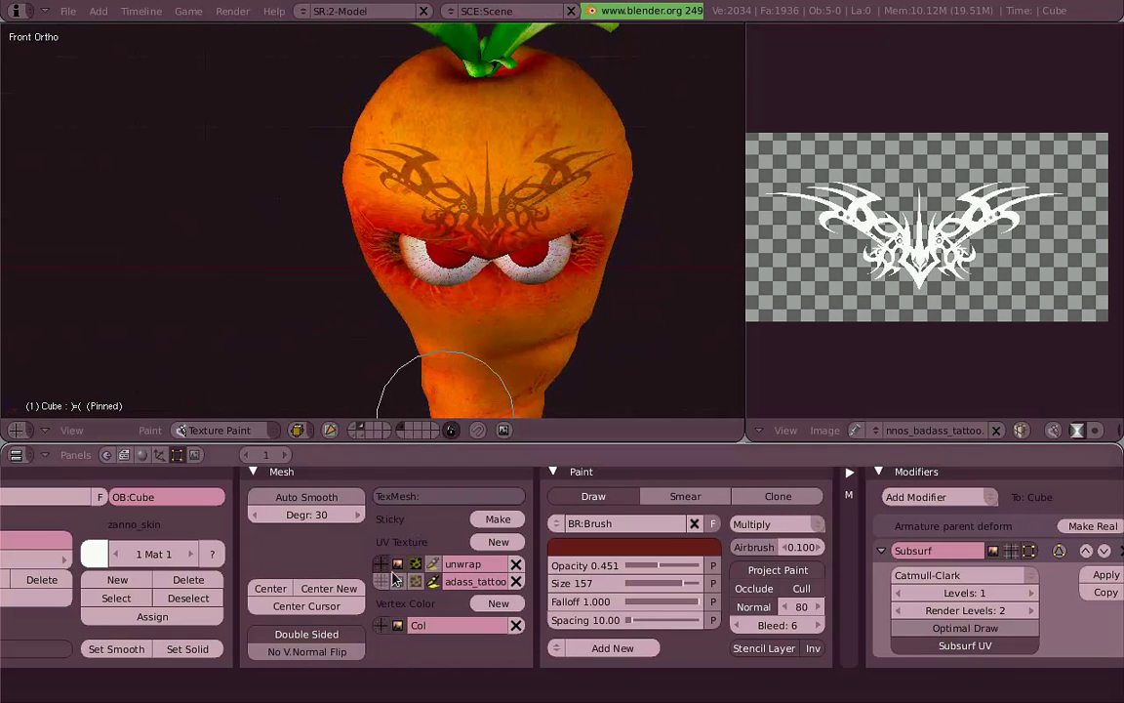
Step: Unlink the tattoo image, make the adass_tattoo UV layer active, and enter Edit Mode
left_click(996, 430)
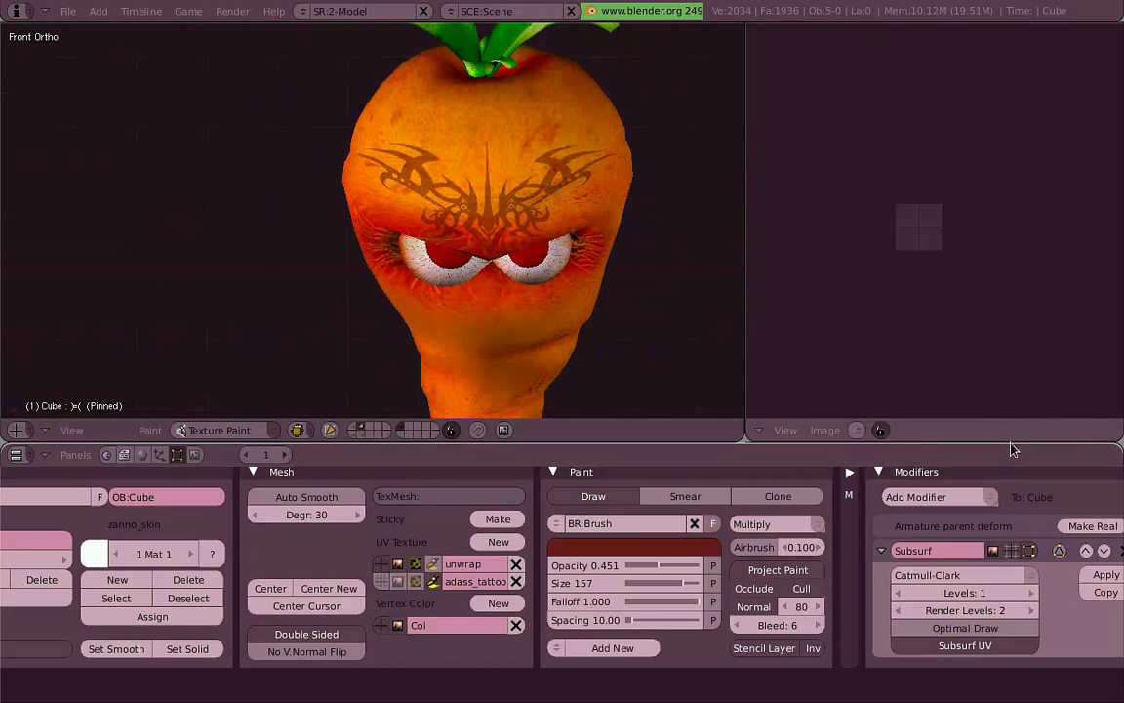
key("Tab")
scroll(941, 200, "up", 3)
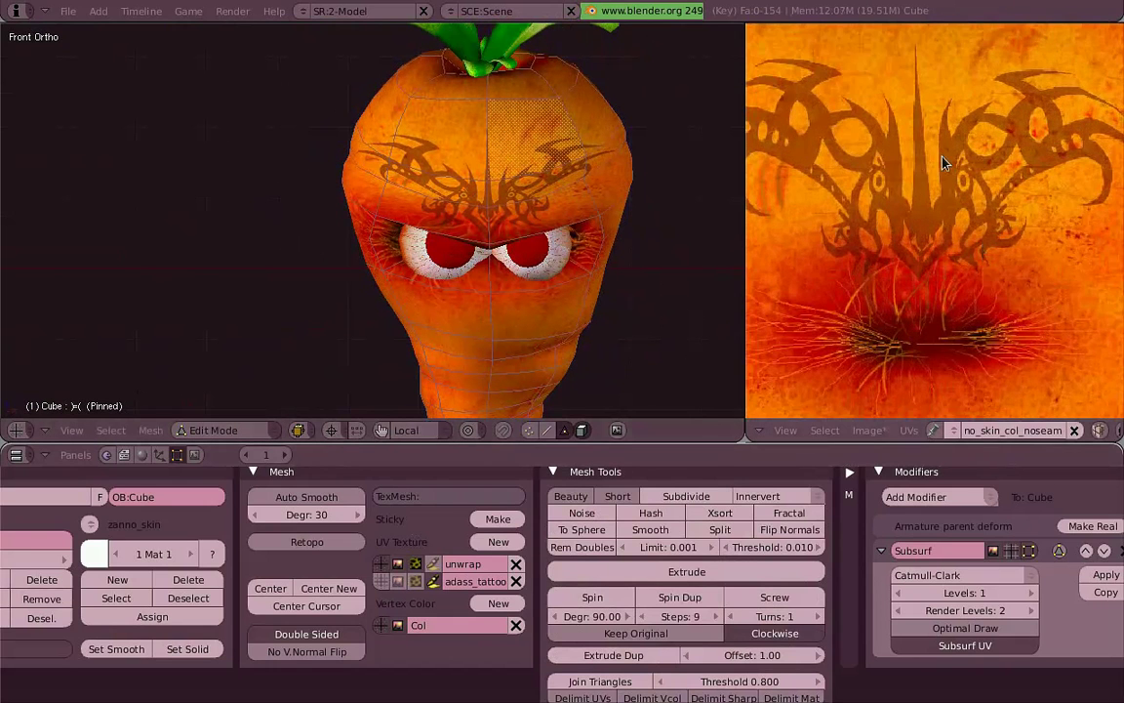
scroll(1013, 250, "down", 2)
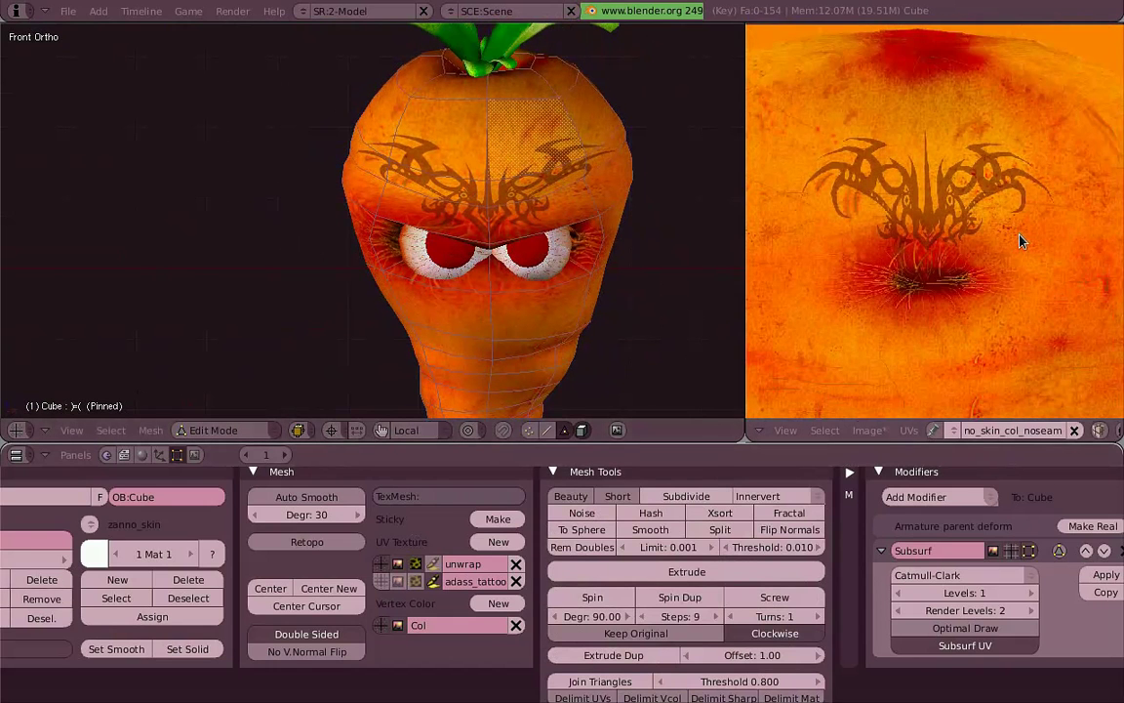
key("Tab")
middle_click_drag(690, 268, 606, 250, "shift")
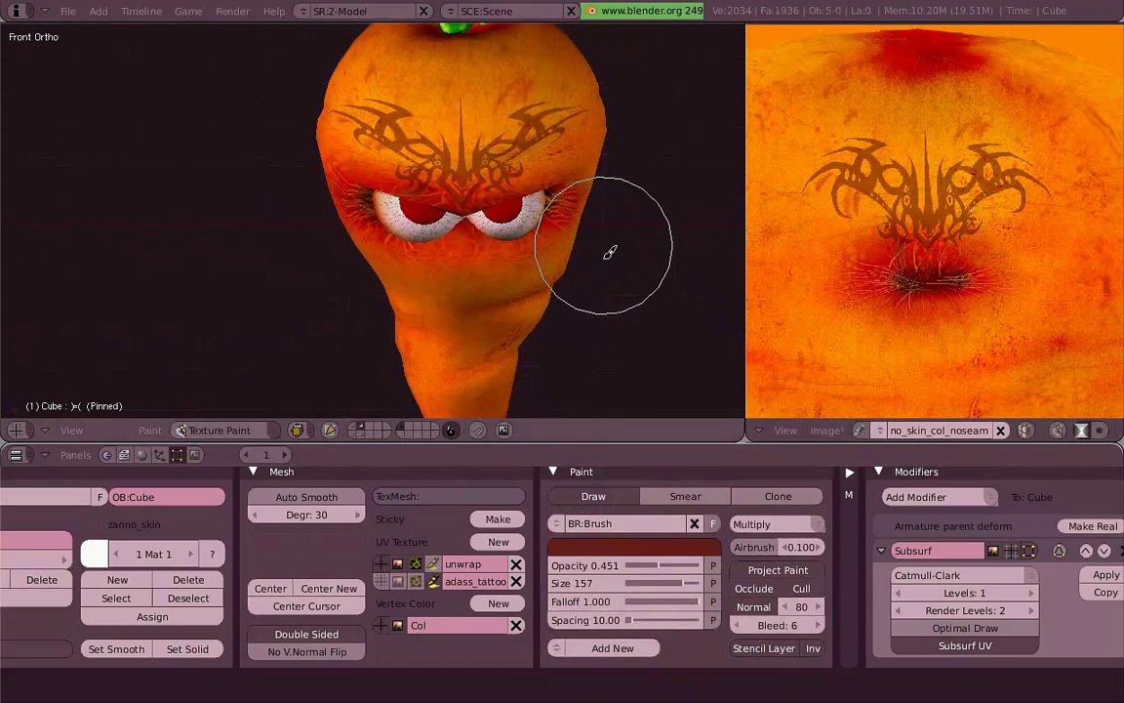
left_click(383, 583)
scroll(458, 298, "up", 2)
key("Tab")
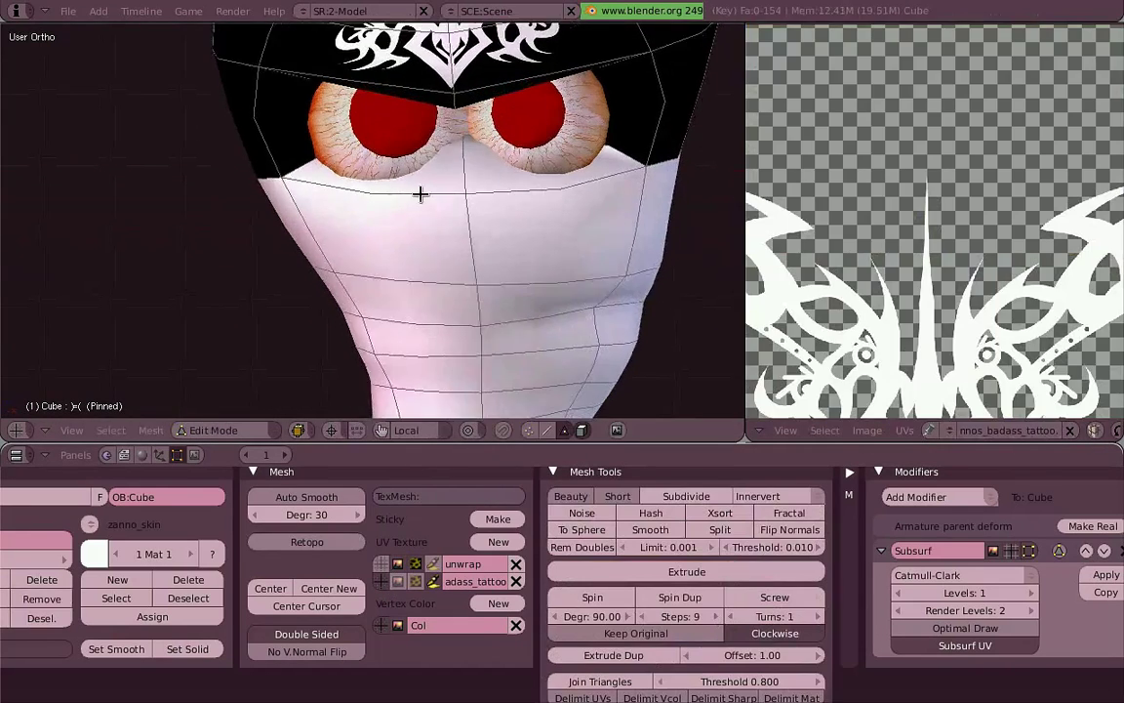
Step: Select the mouth-band face loop, unwrap it, and assign the tattoo image to it
key("a")
key("a")
right_click(480, 192, "alt")
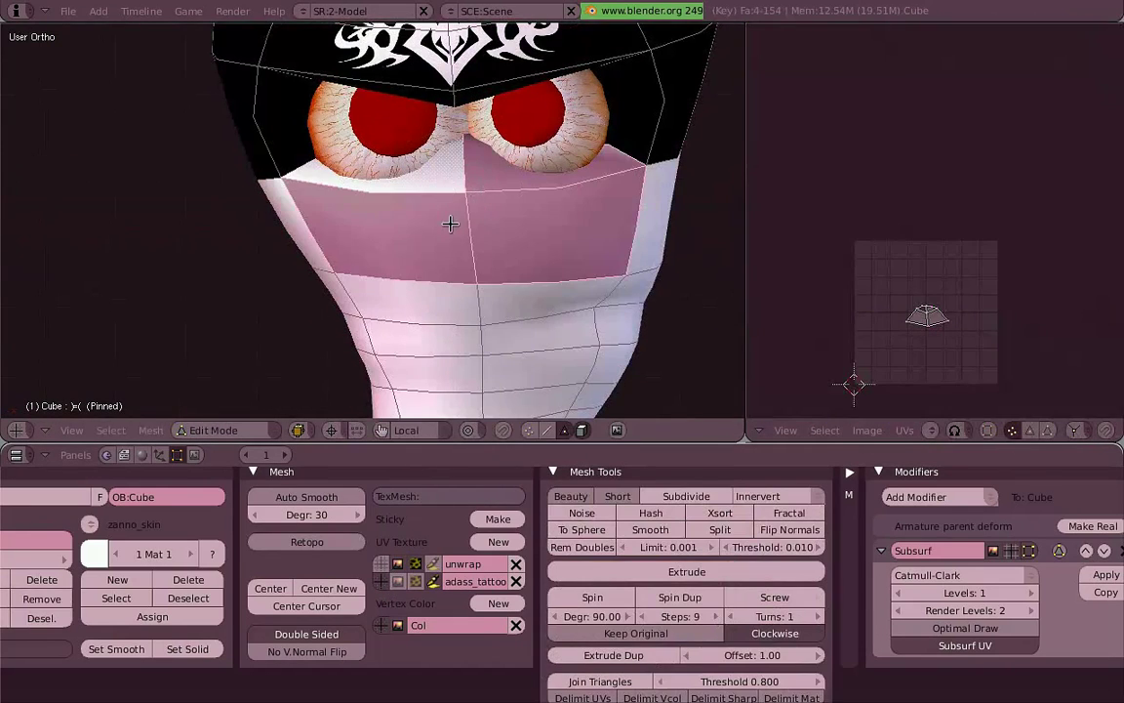
scroll(450, 224, "down", 1)
middle_click_drag(470, 208, 454, 204)
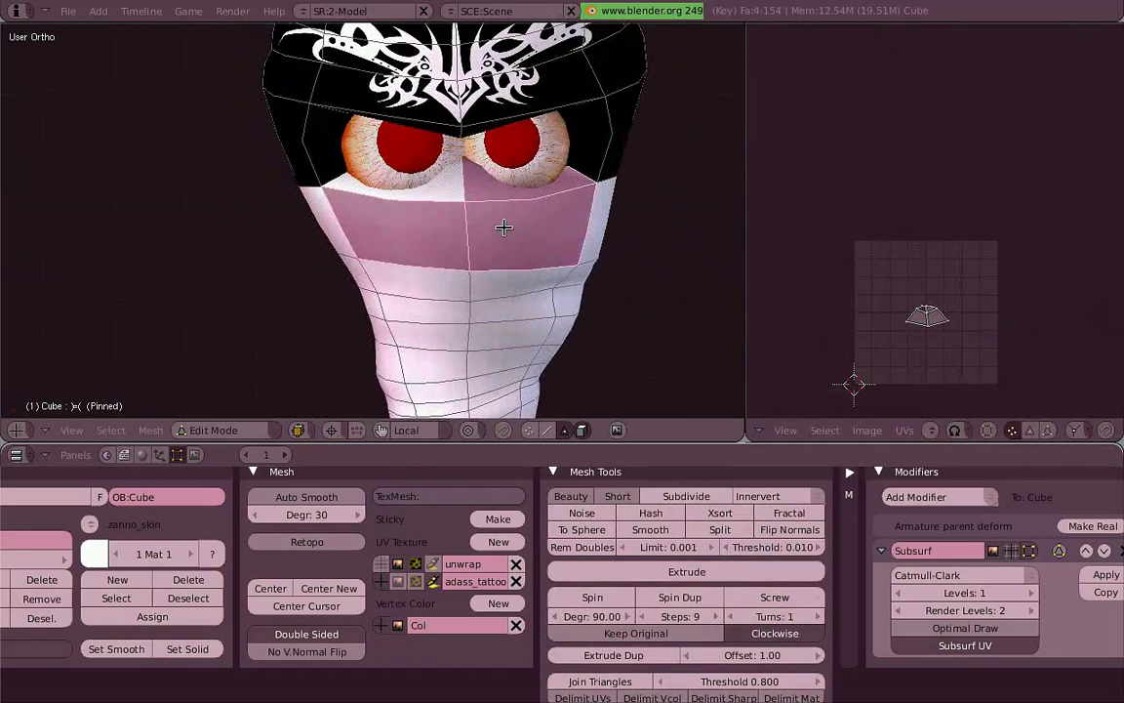
key("u")
left_click(695, 295)
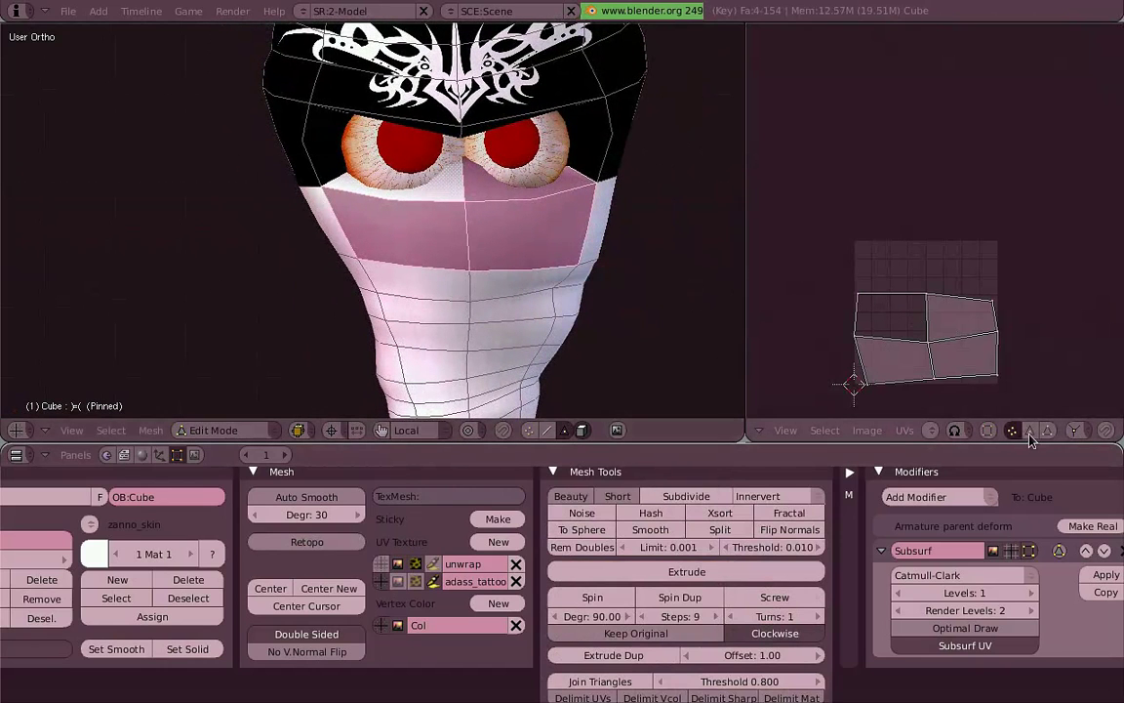
left_click(932, 431)
left_click(977, 278)
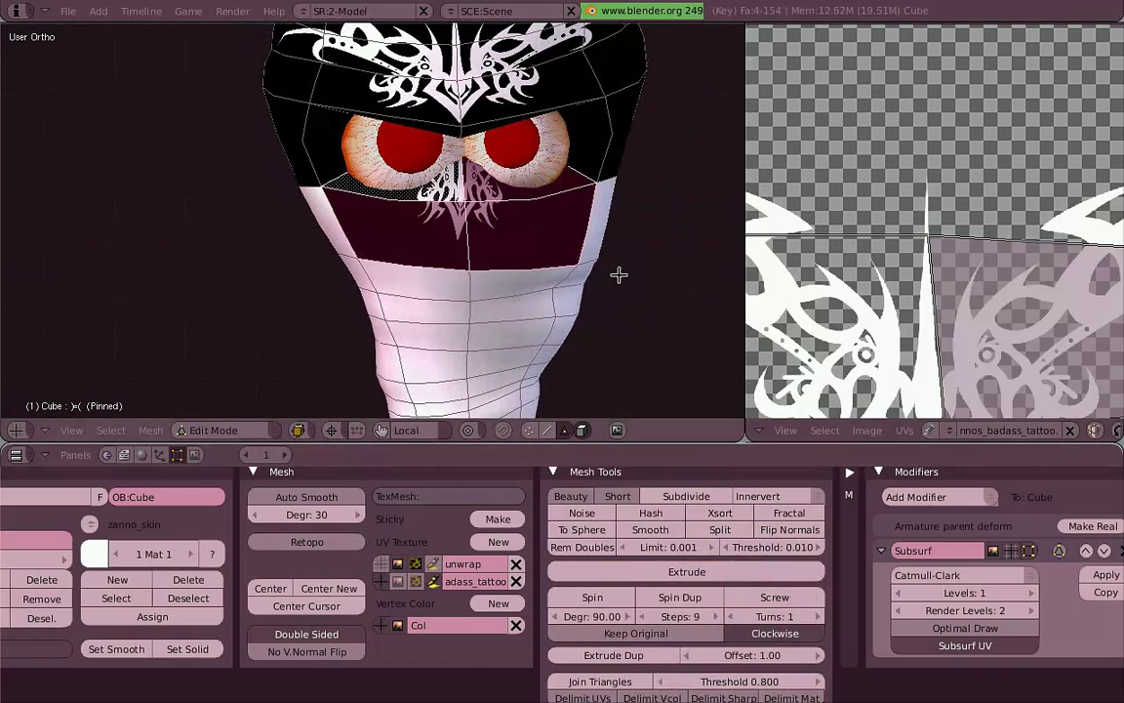
Step: Re-project the selected faces' UVs from the current view
scroll(976, 293, "down", 1)
scroll(1059, 349, "down", 2)
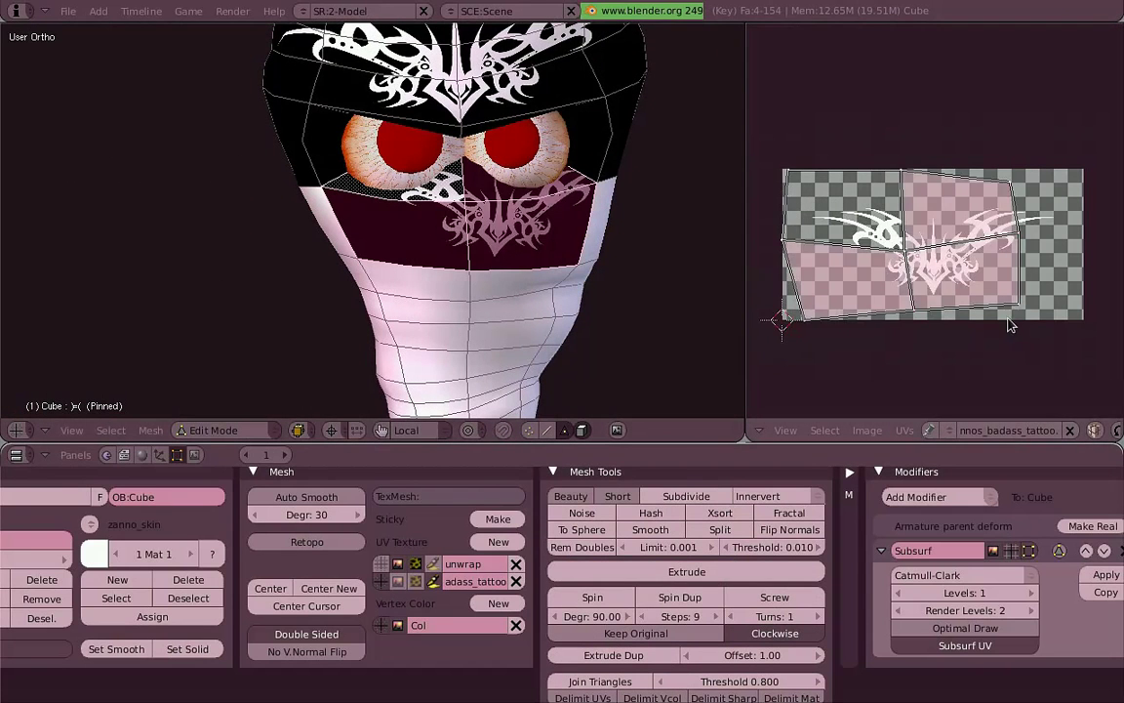
scroll(544, 244, "up", 2)
scroll(544, 244, "up", 1)
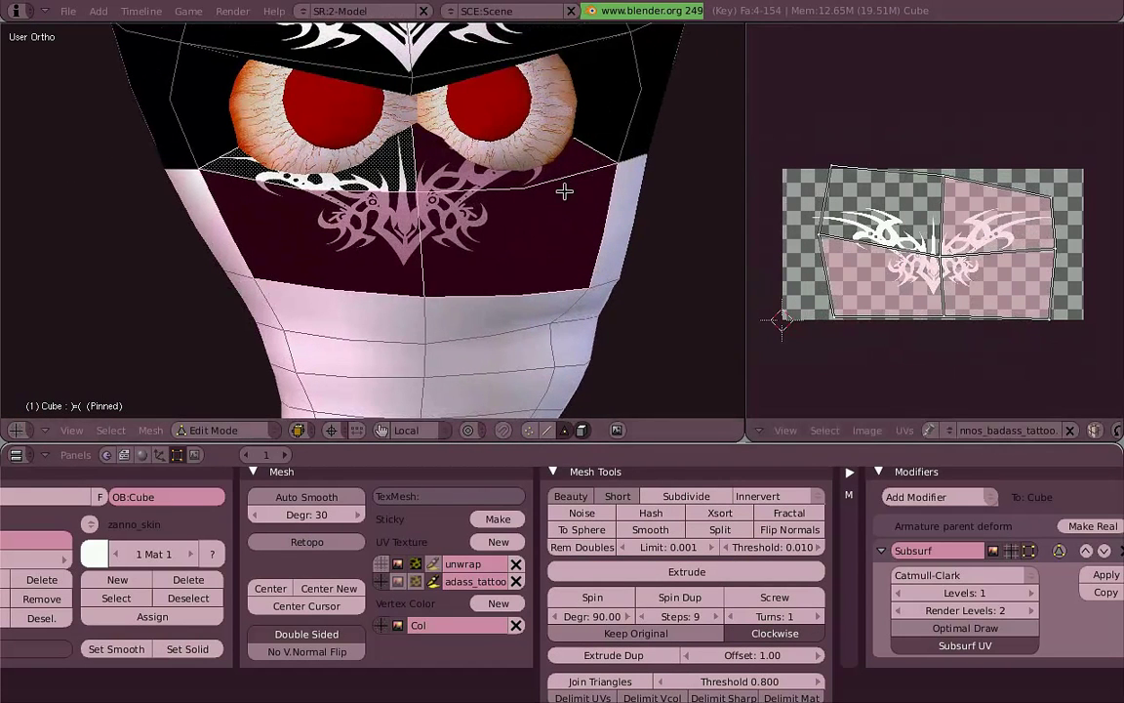
key("u")
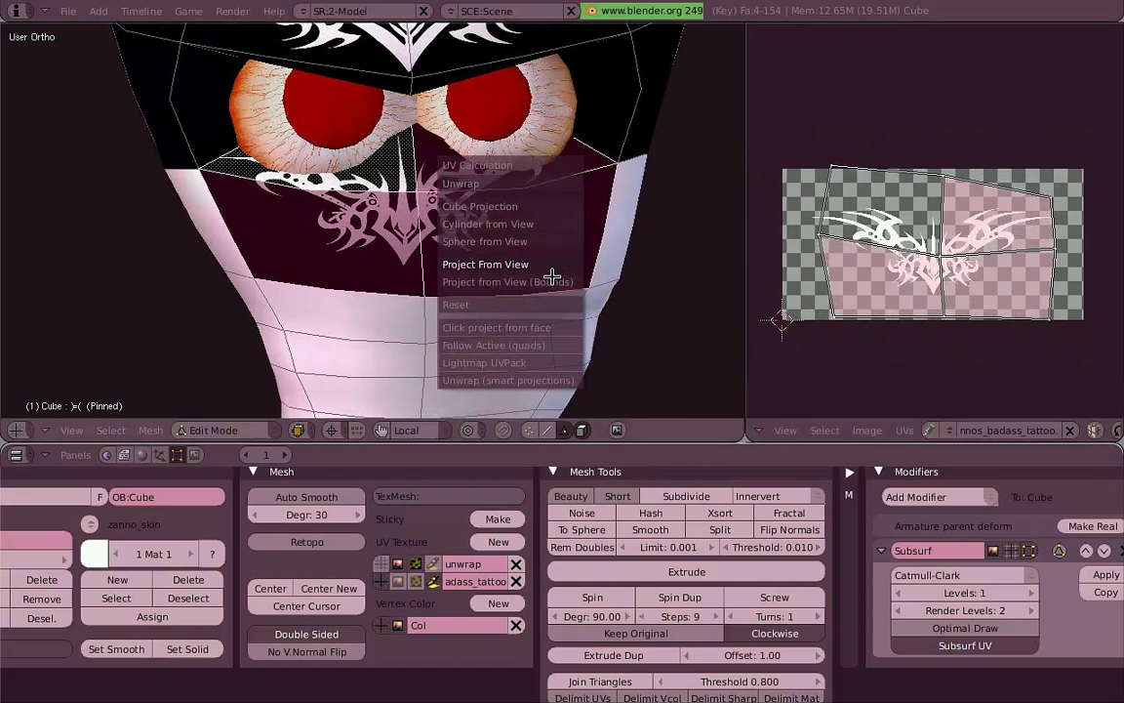
left_click(552, 276)
Step: Move the UV island over the tattoo and scale it along X, then along Y
key("g")
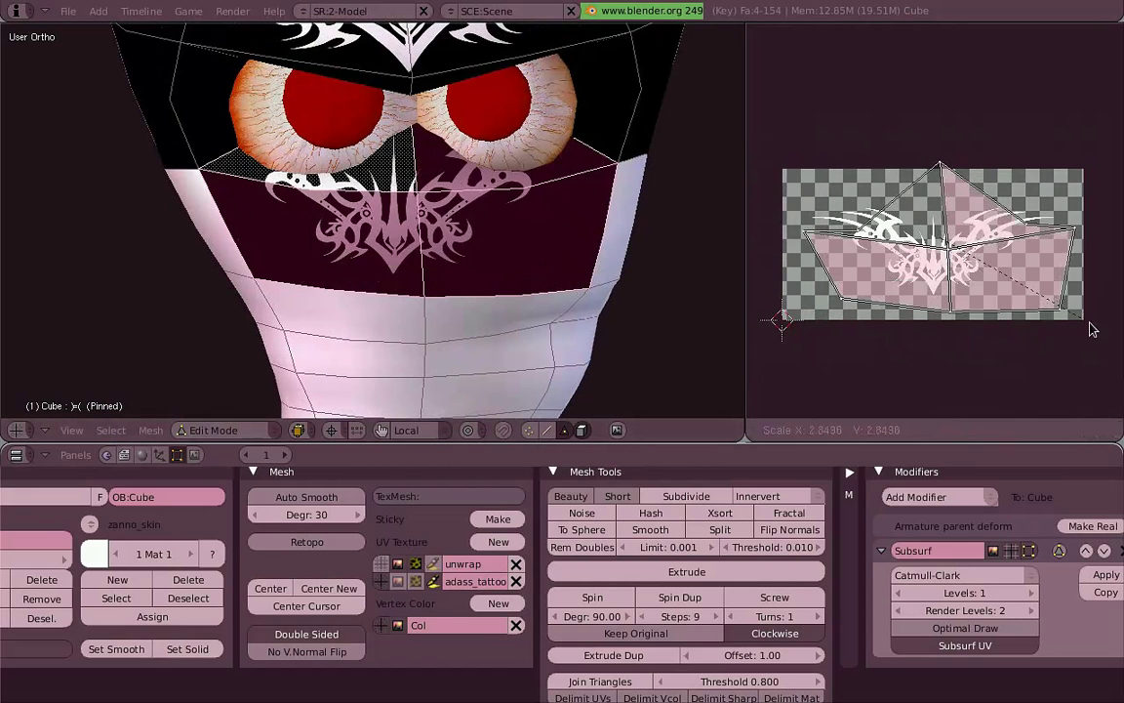
key("s")
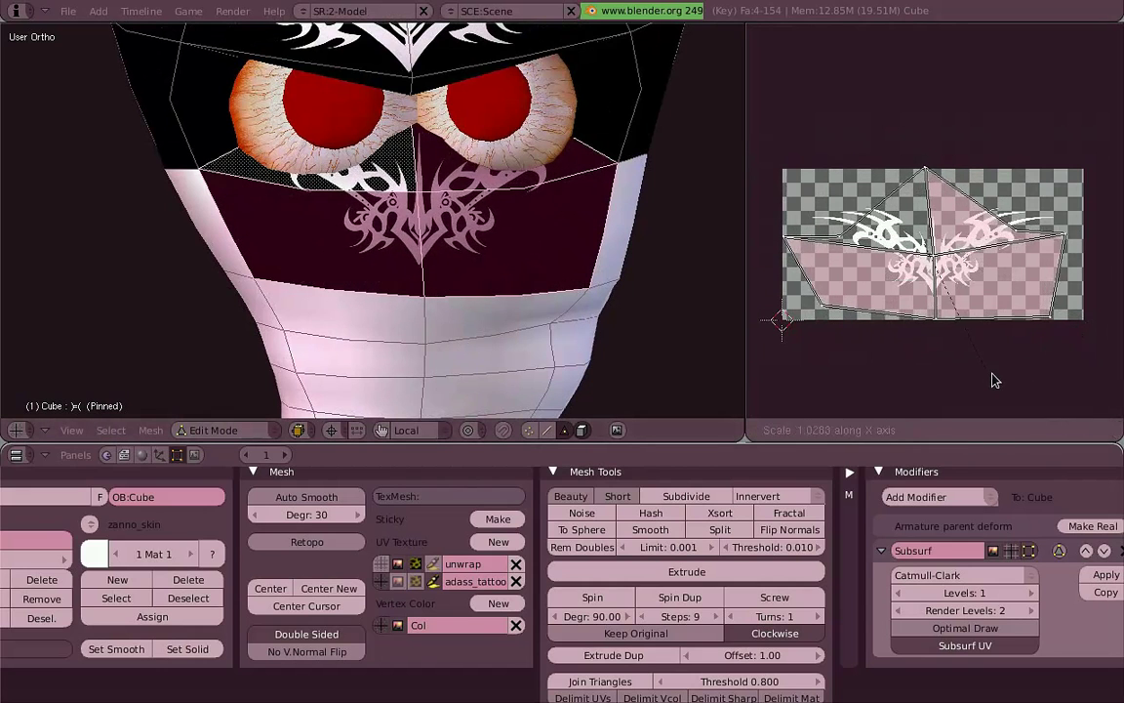
key("x")
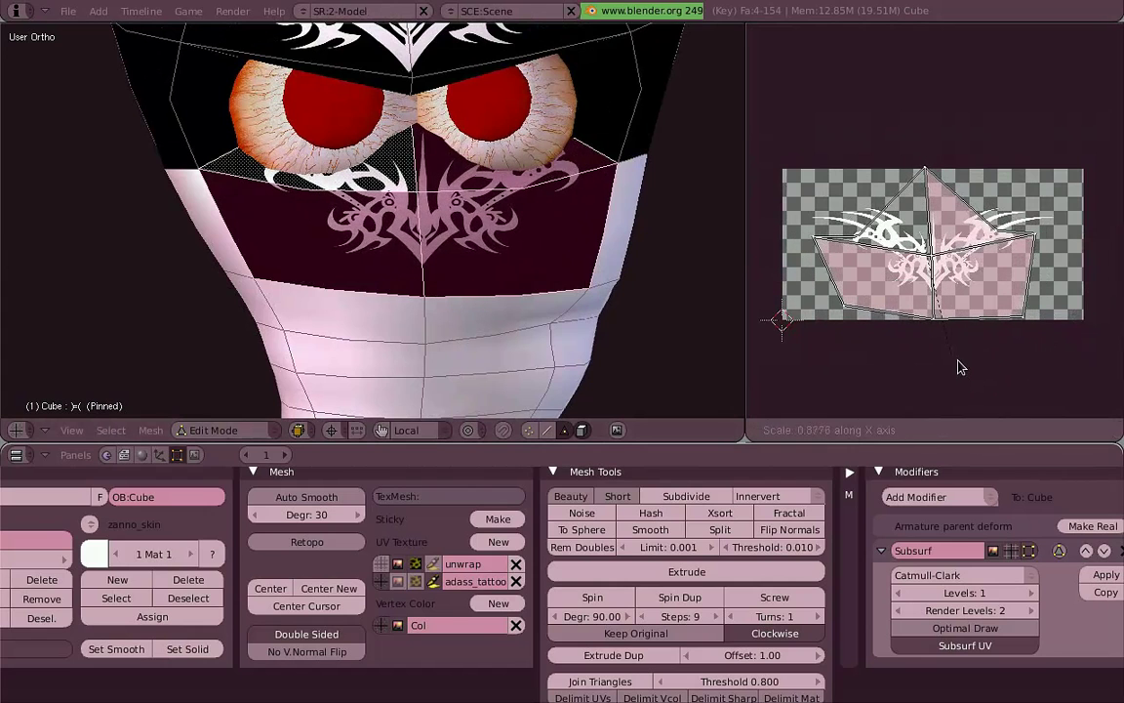
left_click(960, 367)
key("s")
key("y")
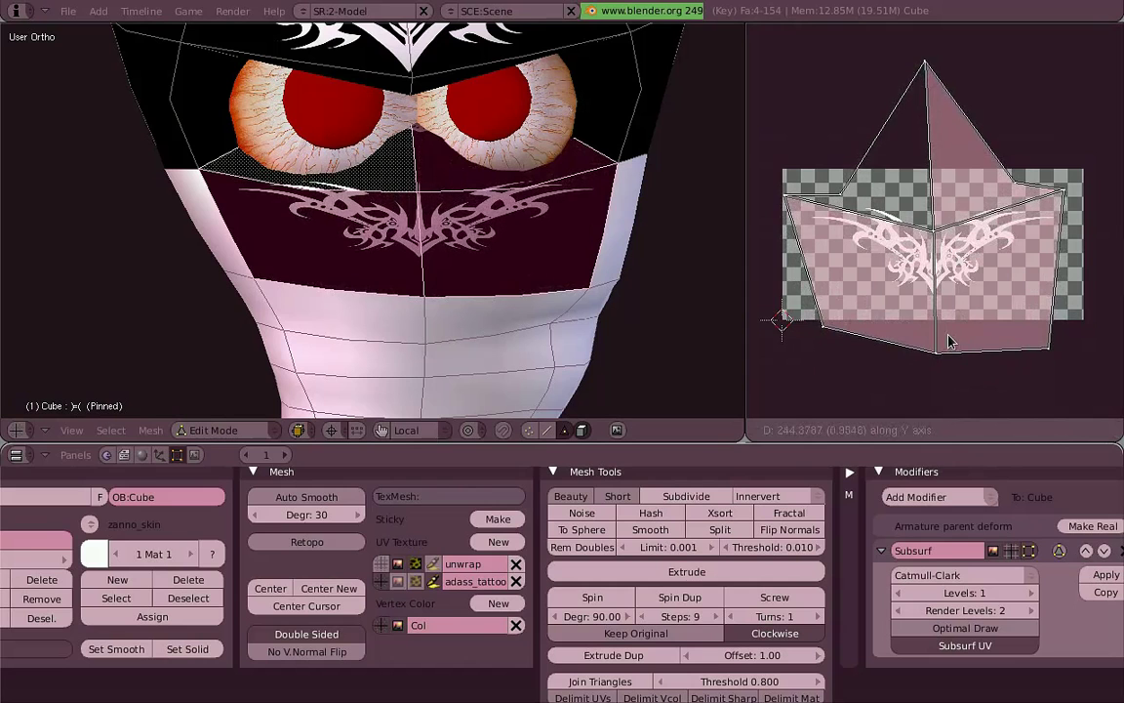
left_click(1015, 329)
key("s")
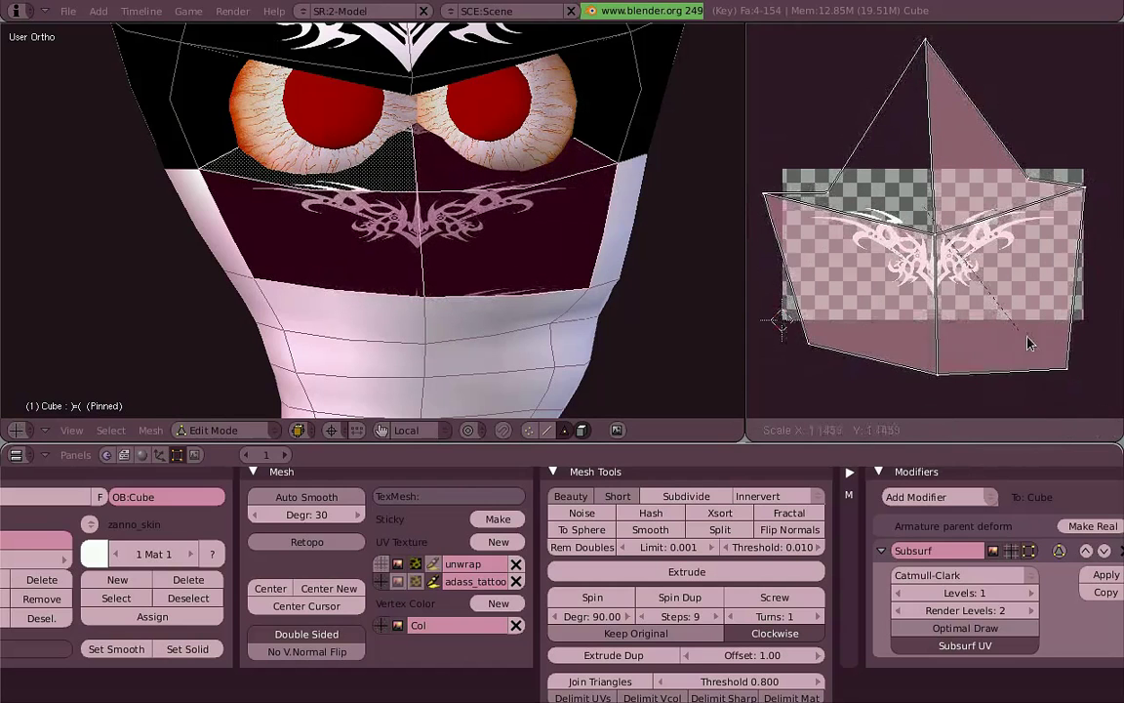
key("Escape")
Step: Shift and enlarge the tattoo UV island, then move its lower edge vertically
key("g")
left_click(1010, 312)
key("g")
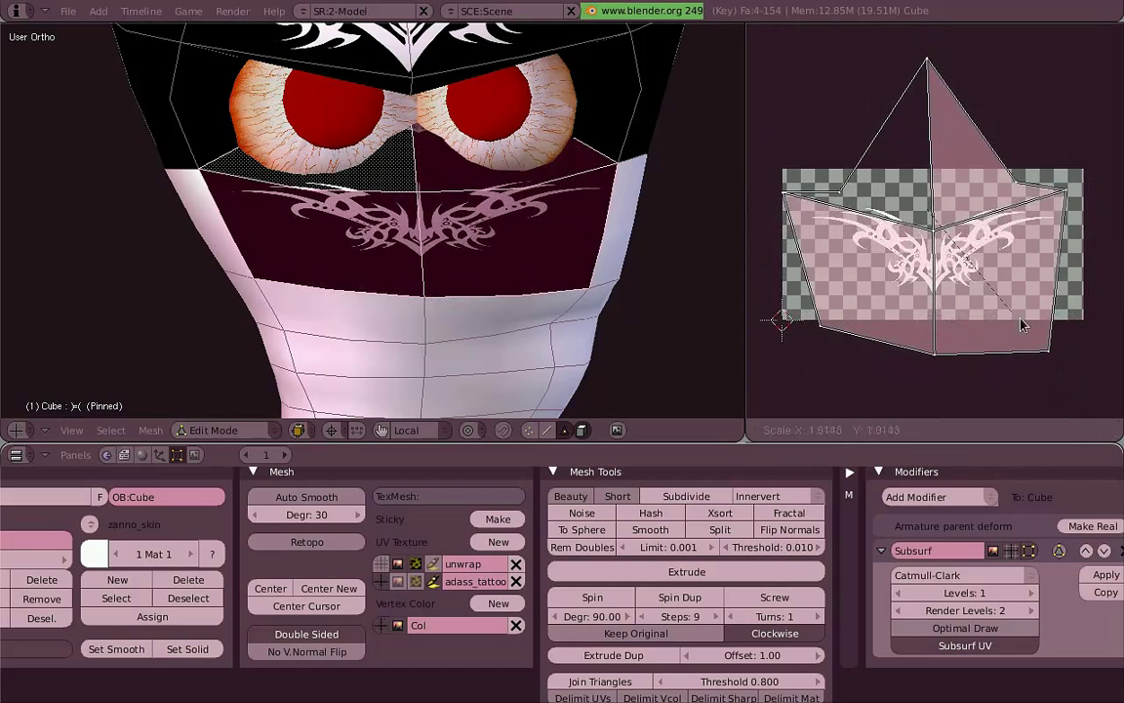
key("s")
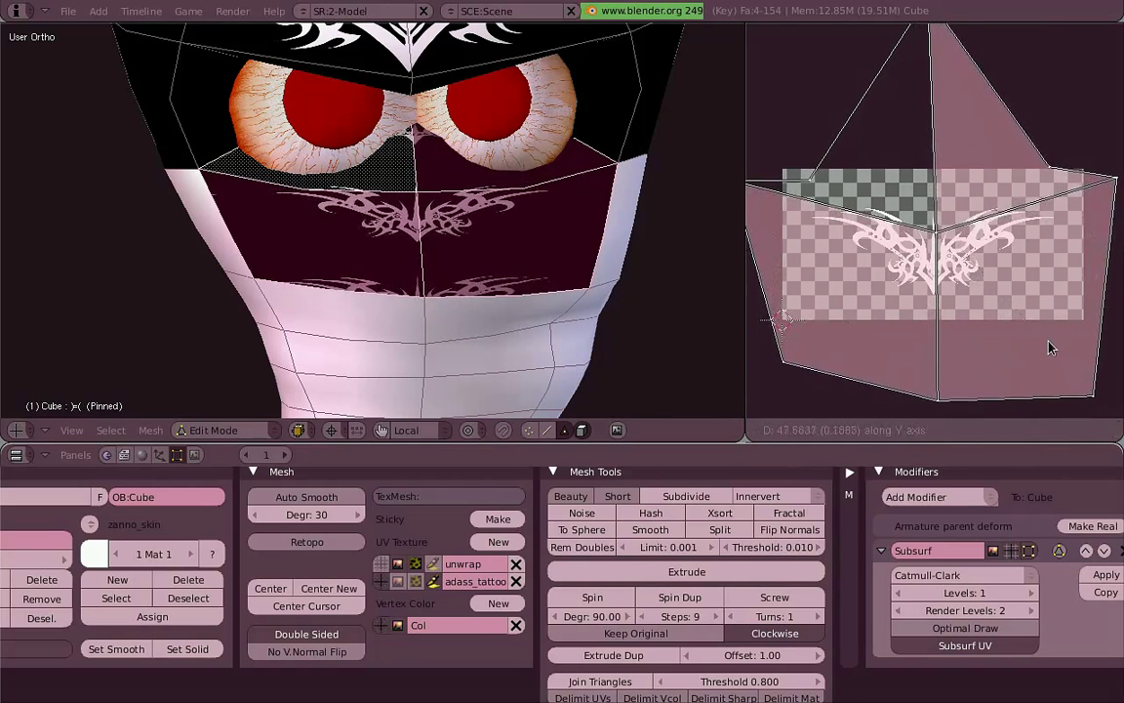
left_click(955, 372)
key("g")
key("y")
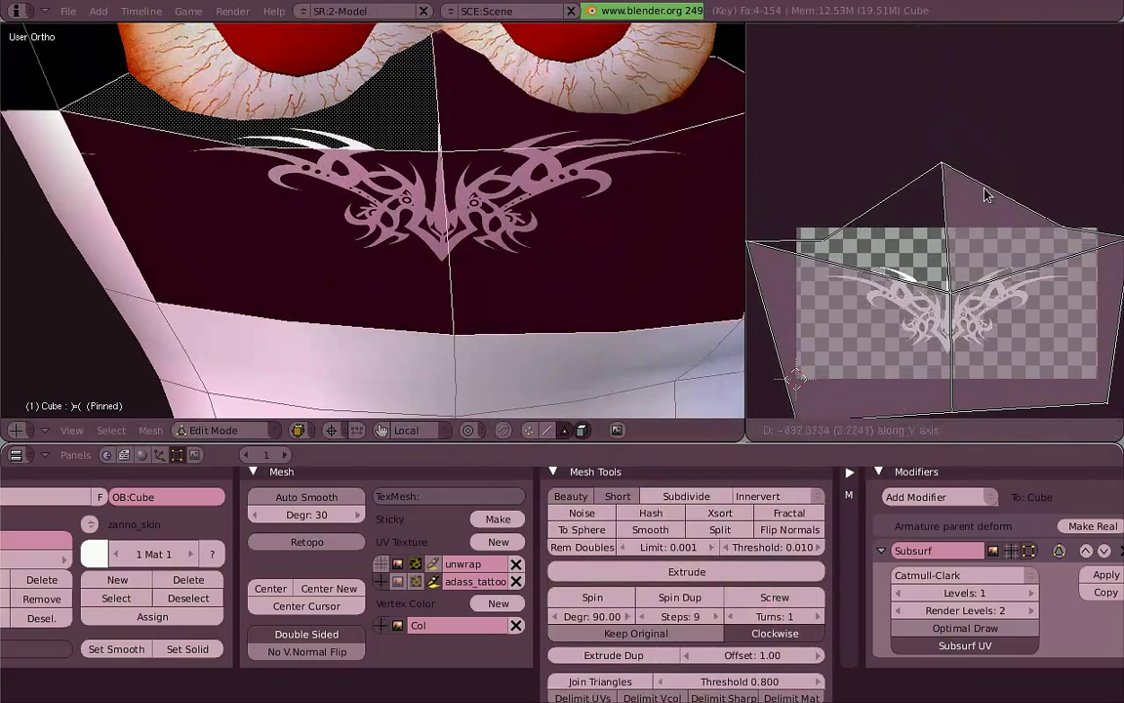
scroll(498, 176, "down", 2)
scroll(507, 215, "down", 1)
Step: Select the face right of the nose and move and vertically squash its UVs
scroll(527, 293, "down", 1)
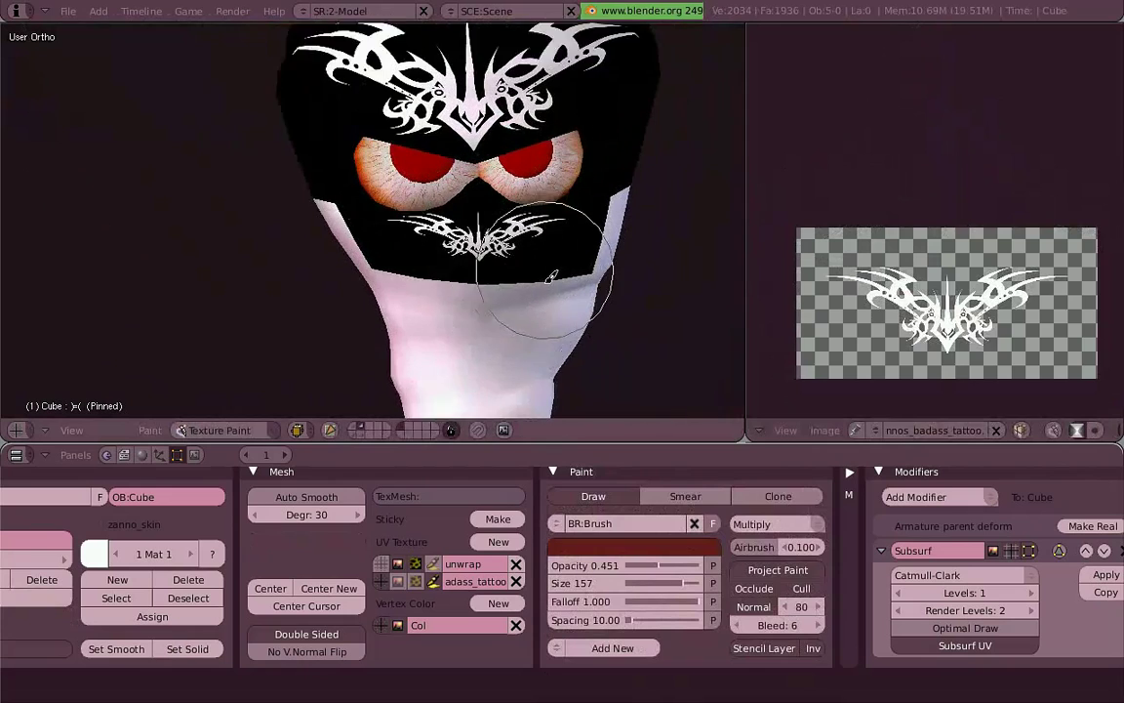
key("Tab")
right_click(542, 175)
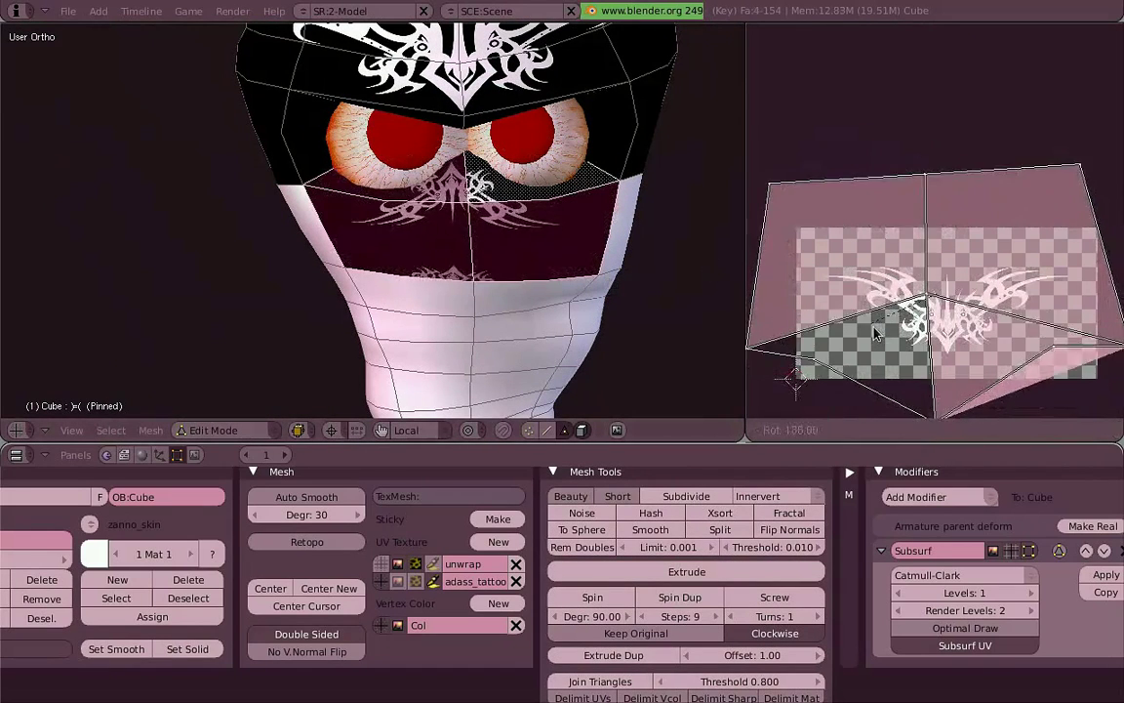
key("g")
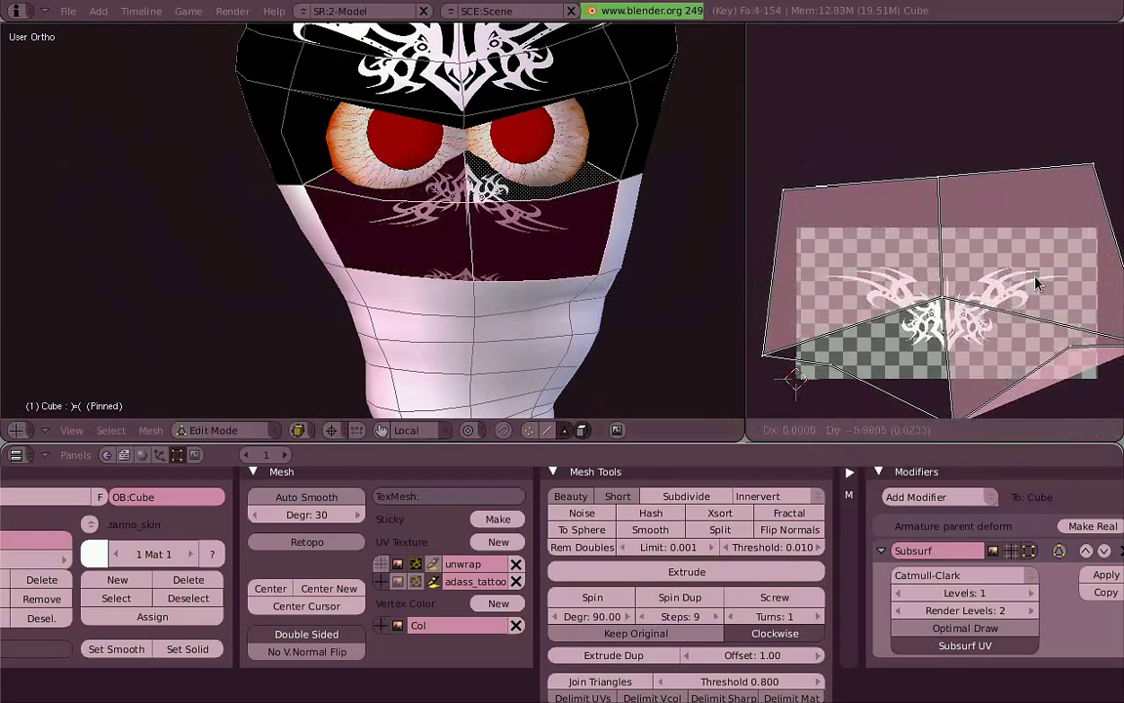
left_click(1036, 290)
key("s")
key("y")
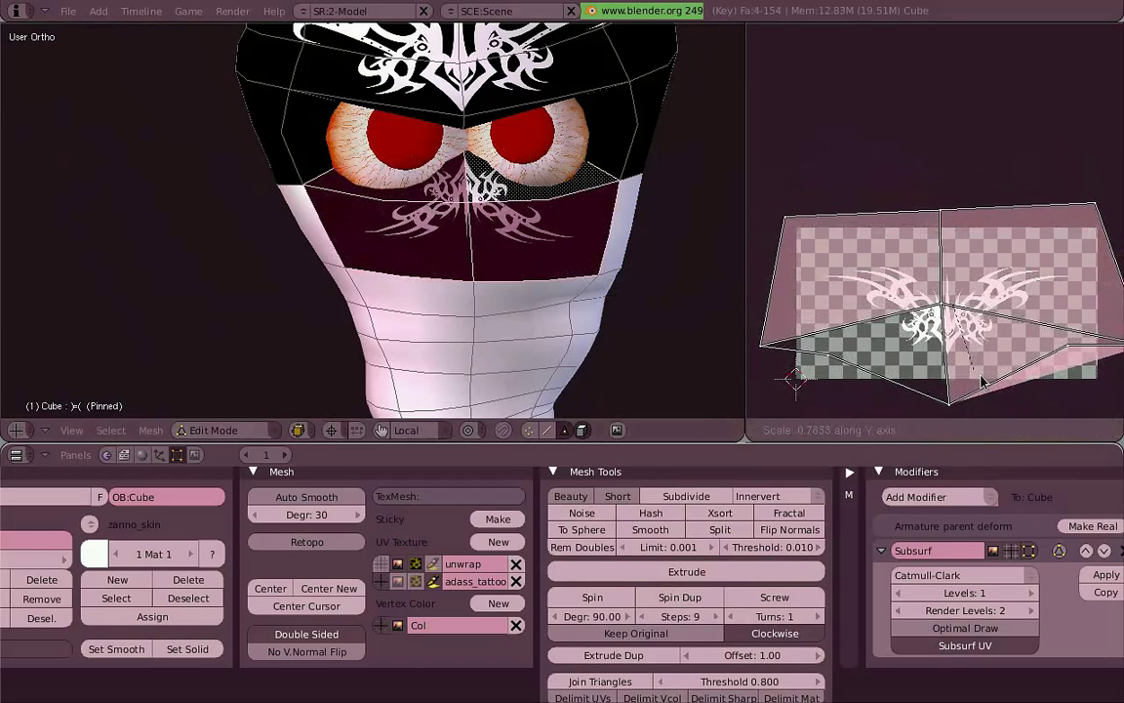
left_click(983, 387)
Step: Move the lower UVs down vertically and display the orange skin with the tattoo below the eyes
middle_click_drag(578, 250, 401, 301)
key("KP_1")
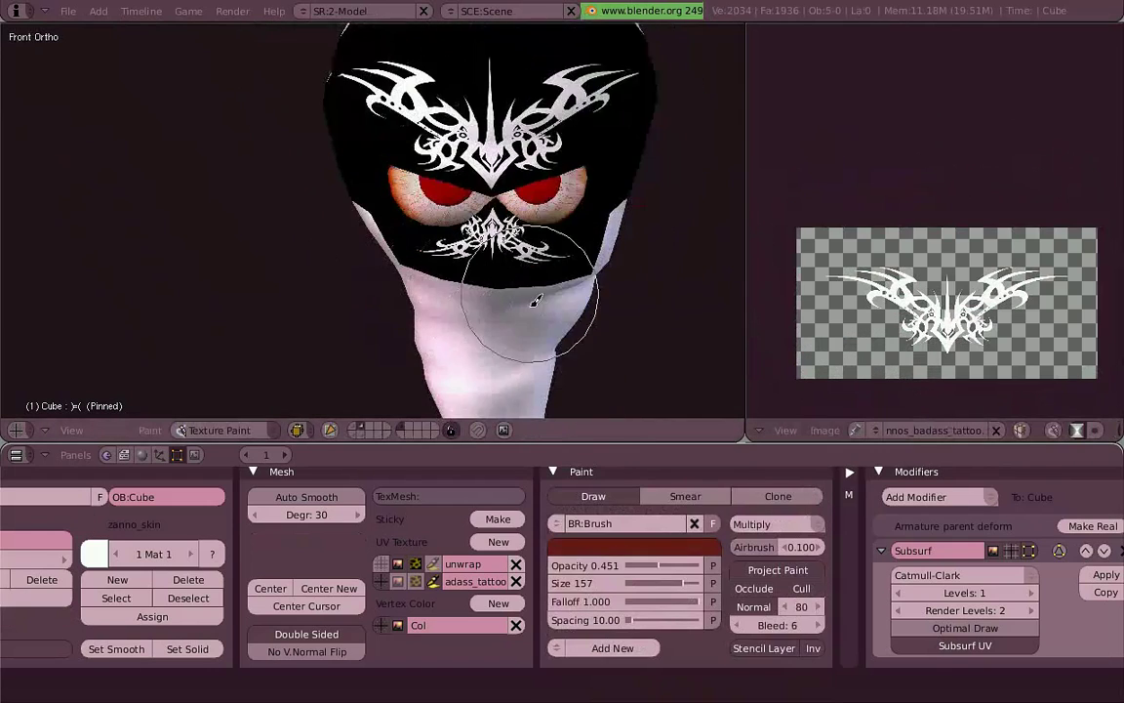
key("Tab")
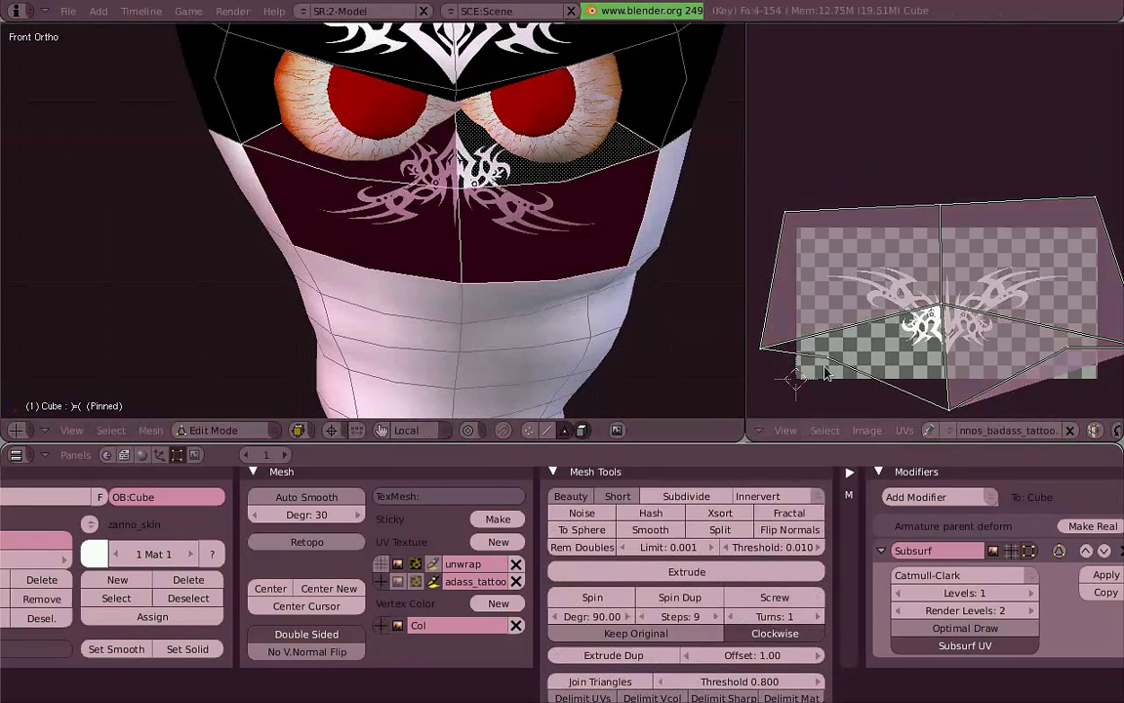
key("g")
key("y")
left_click(1086, 450)
key("Tab")
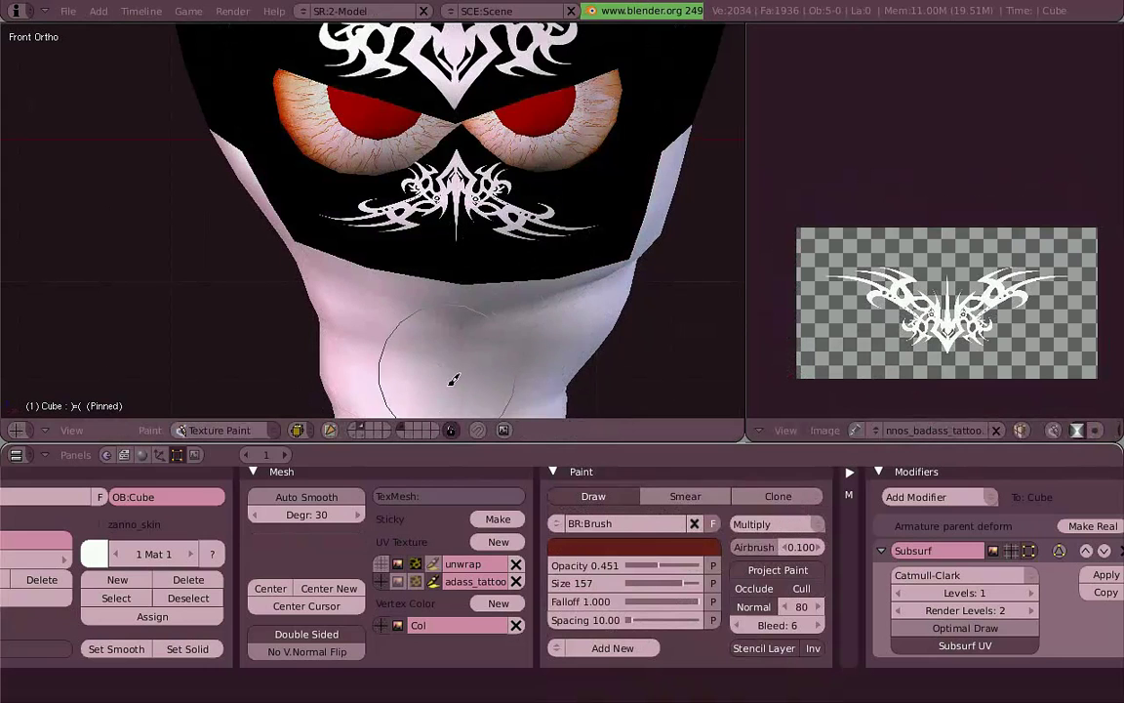
left_click(382, 565)
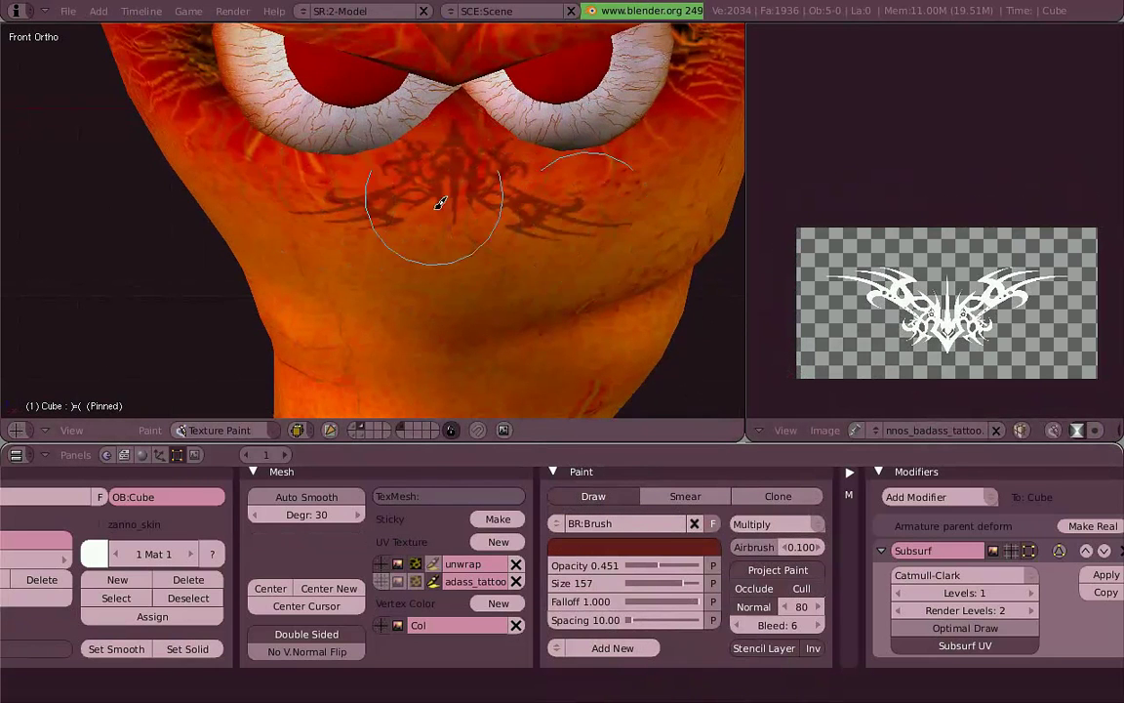
scroll(441, 203, "down", 5)
mouse_move(557, 268)
middle_mouse_down()
mouse_move(401, 220)
mouse_move(567, 195)
middle_mouse_up()
key("KP_1")
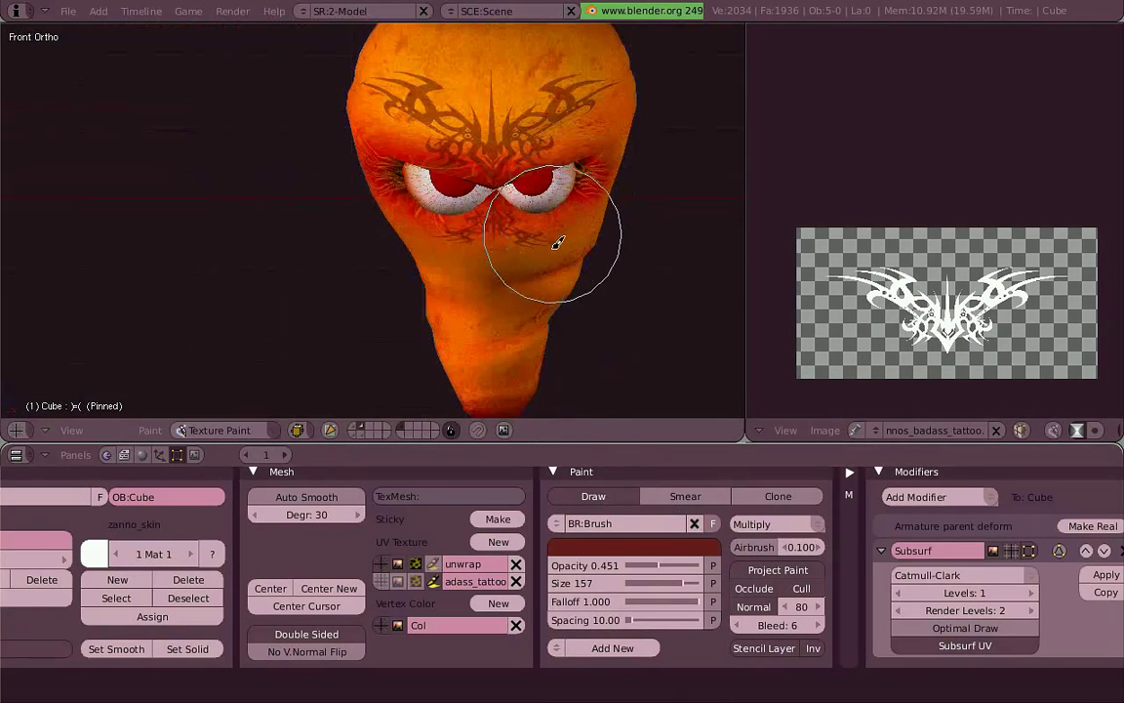
scroll(510, 248, "up", 1)
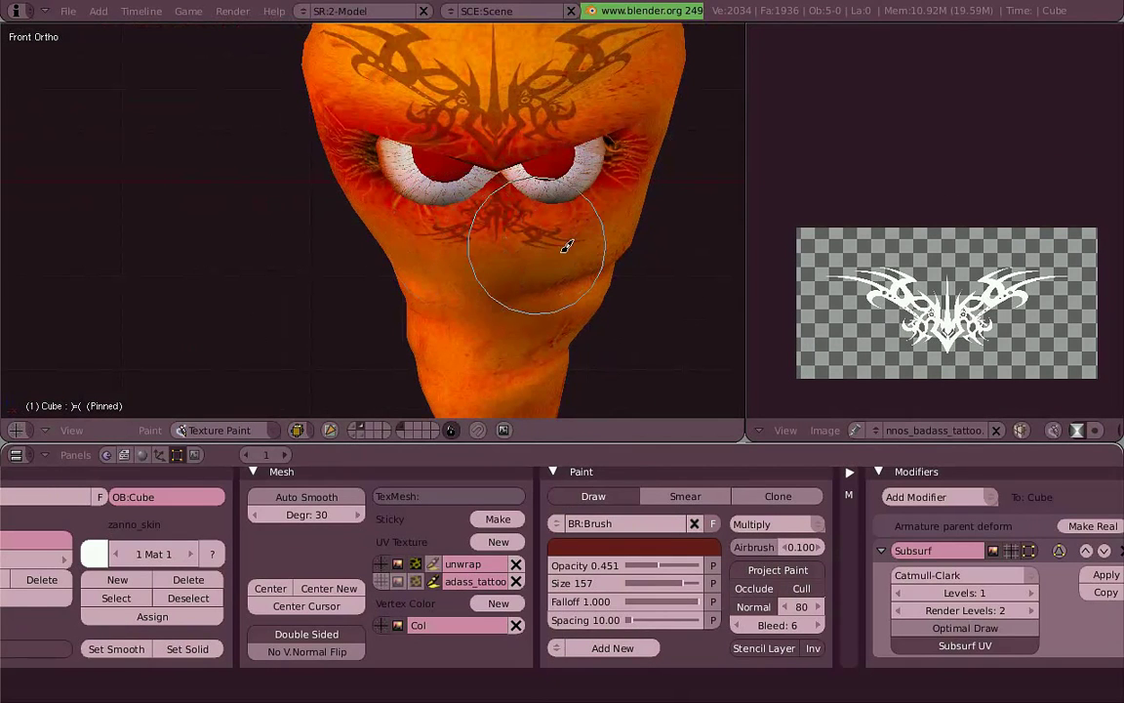
scroll(485, 292, "down", 5)
mouse_move(467, 321)
middle_mouse_down()
mouse_move(326, 250)
mouse_move(546, 220)
mouse_move(442, 223)
mouse_move(540, 214)
middle_mouse_up()
key("KP_1")
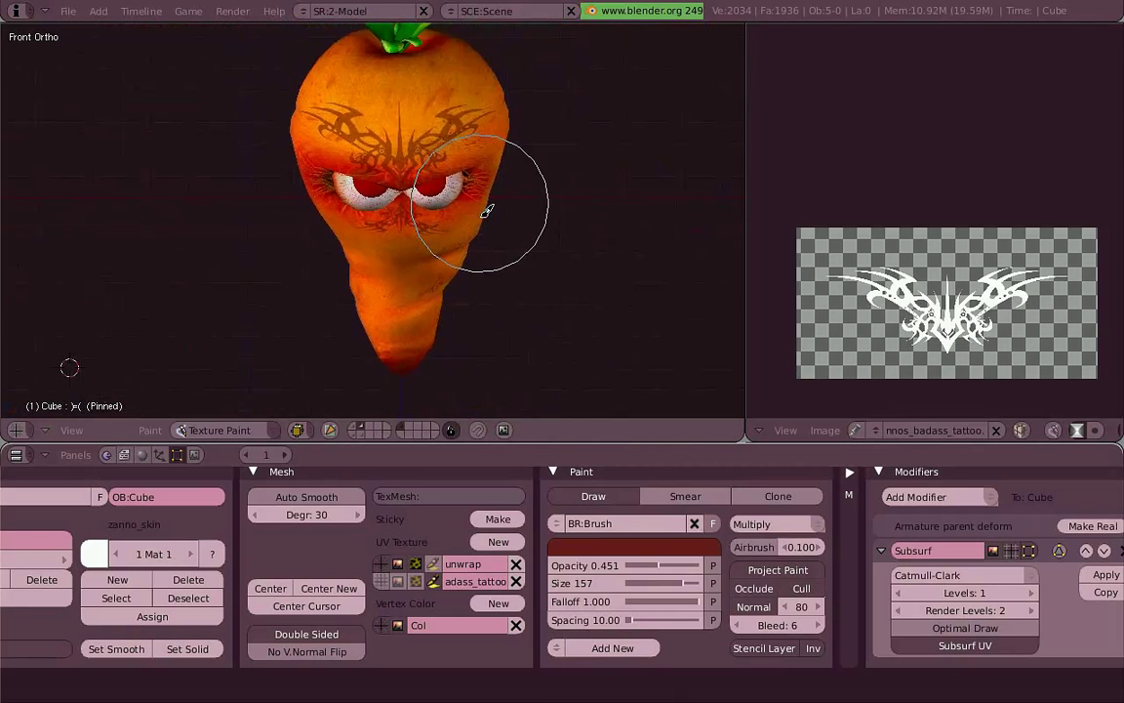
mouse_move(491, 246)
middle_mouse_down()
mouse_move(333, 242)
mouse_move(300, 155)
mouse_move(342, 251)
mouse_move(368, 251)
middle_mouse_up()
key("KP_1")
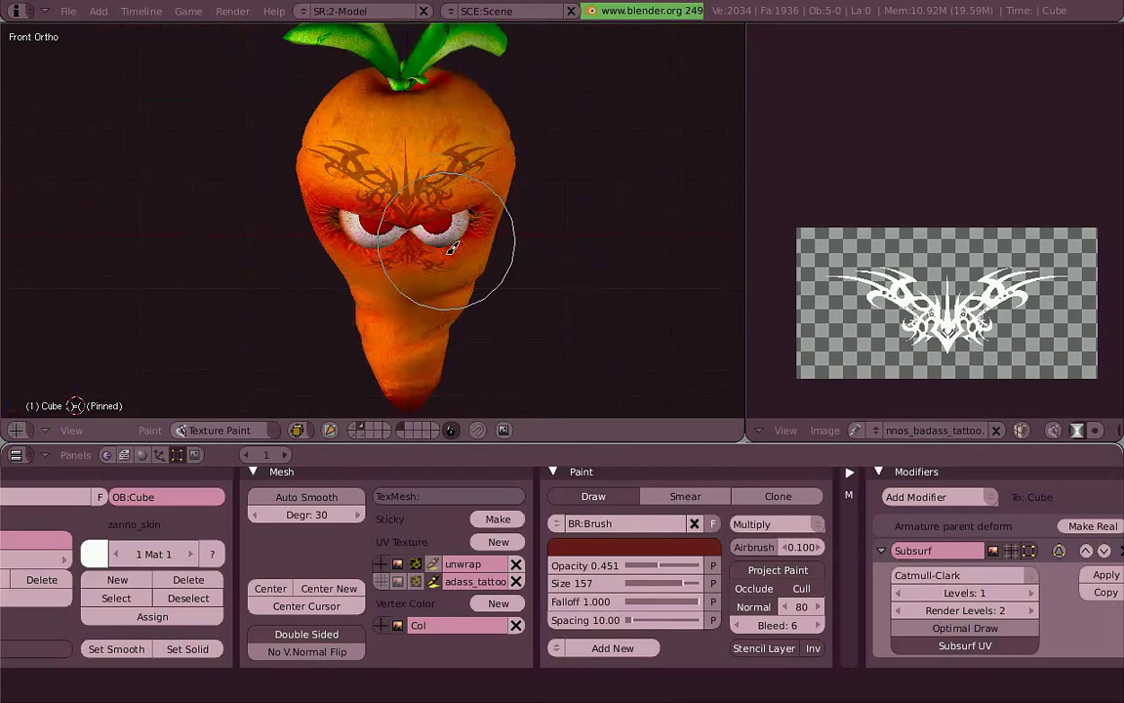
Step: Switch the brush to Clone mode, then activate and delete the adass_tattoo UV layer
left_click(777, 496)
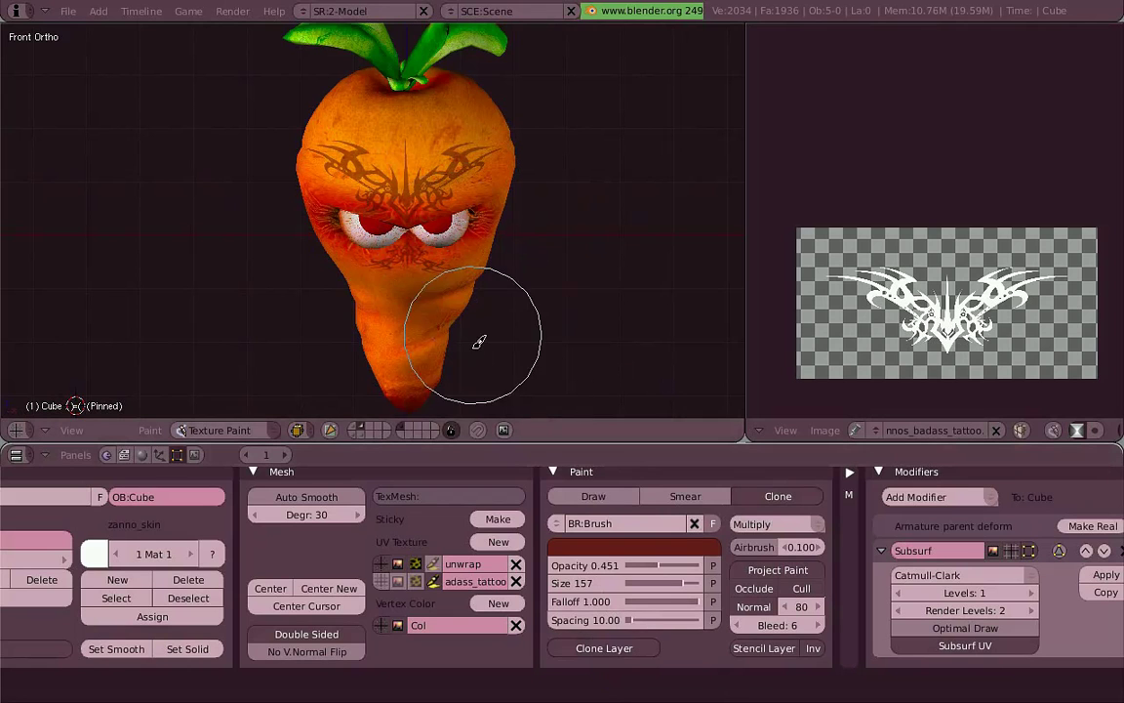
scroll(485, 344, "up", 3)
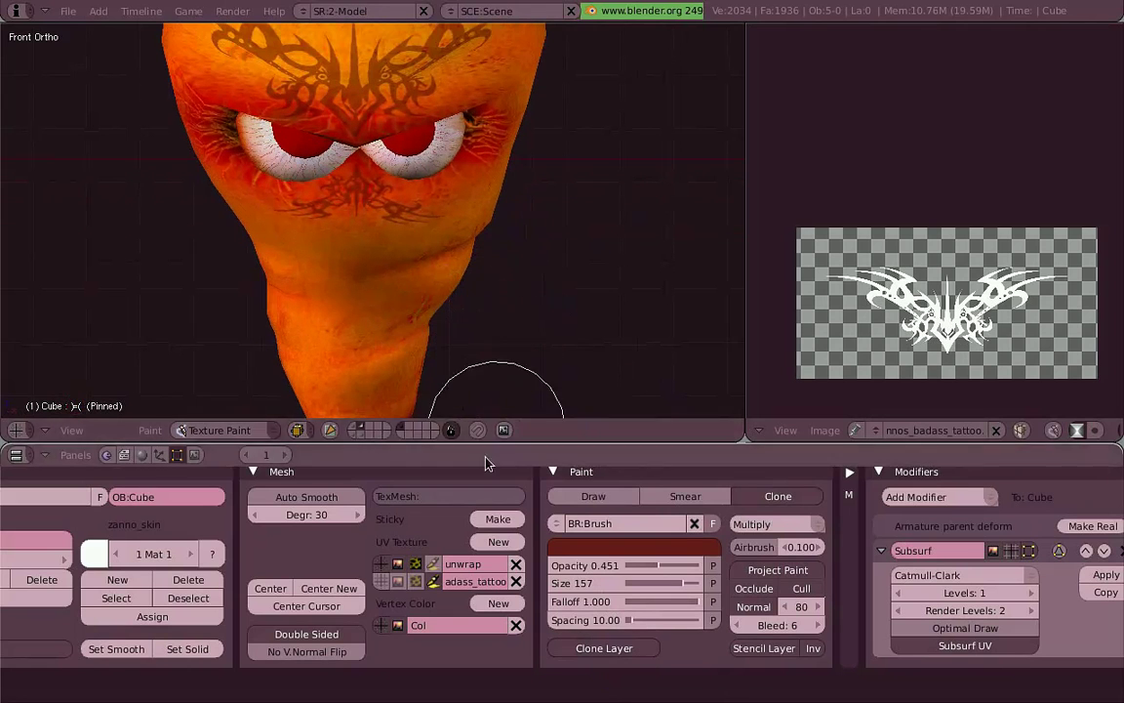
left_click(381, 581)
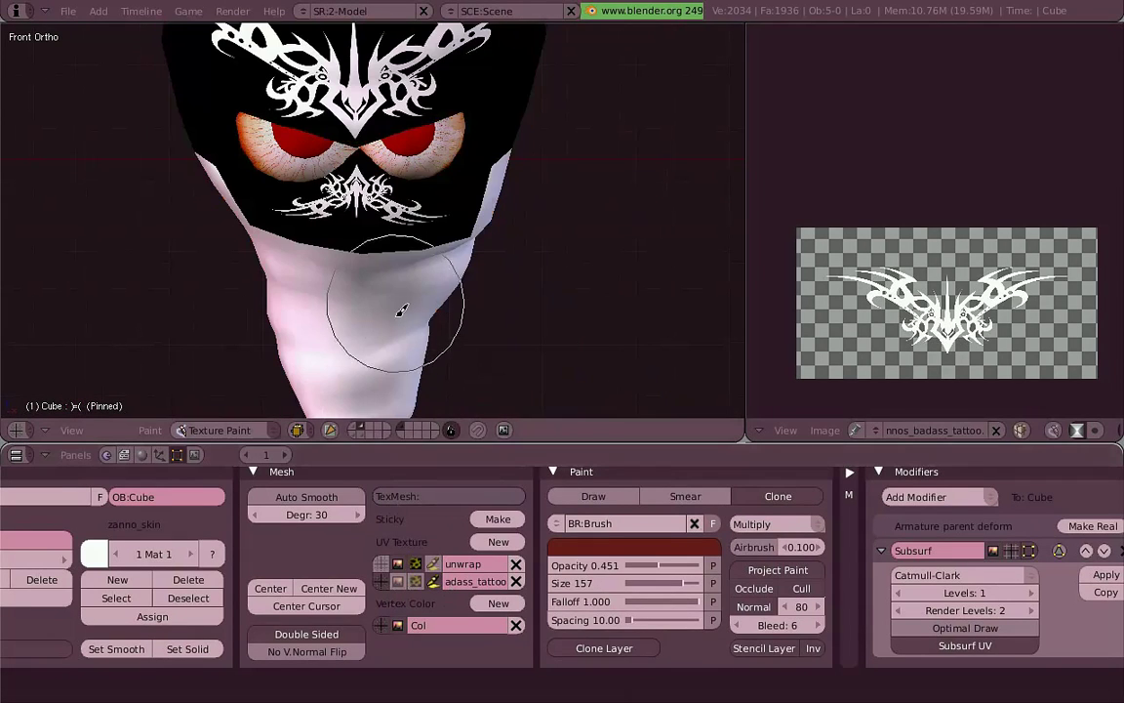
key("Tab")
scroll(928, 283, "down", 2)
key("Tab")
middle_click_drag(519, 260, 356, 415)
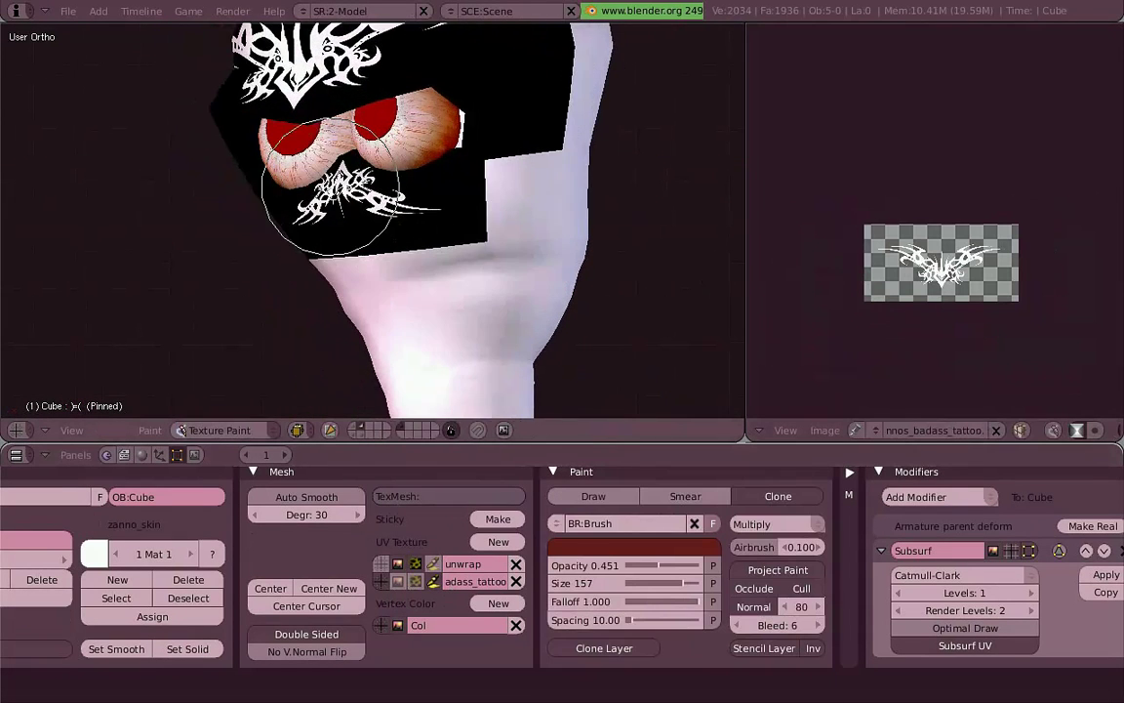
key("Tab")
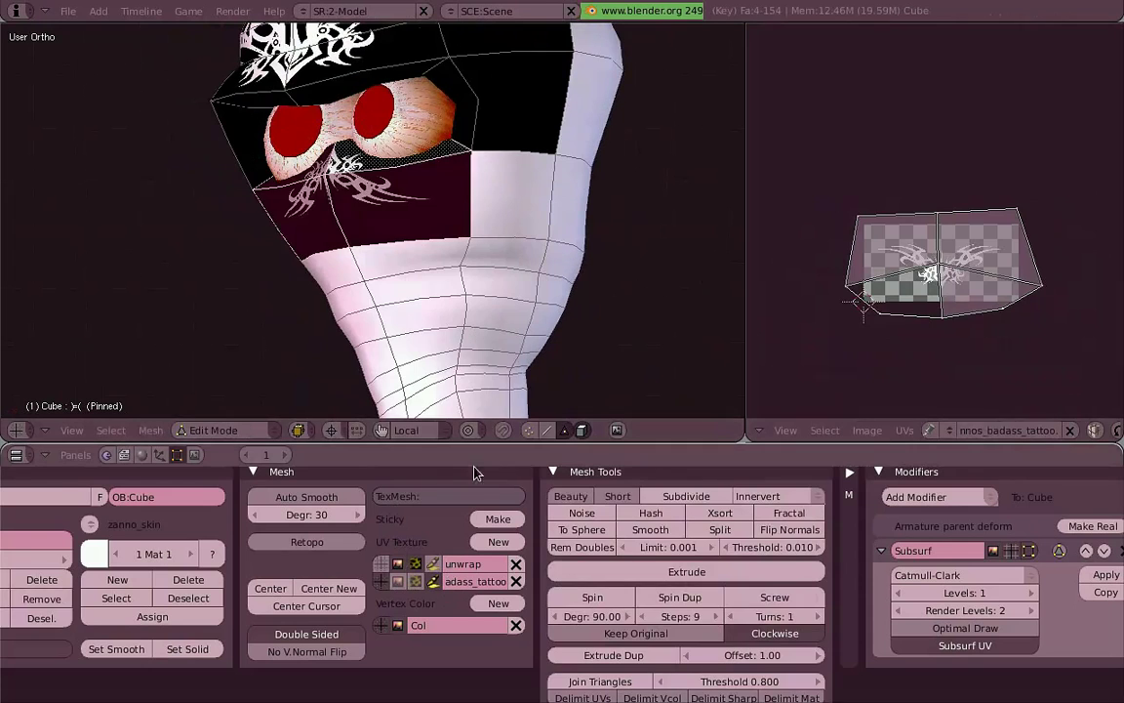
key("Tab")
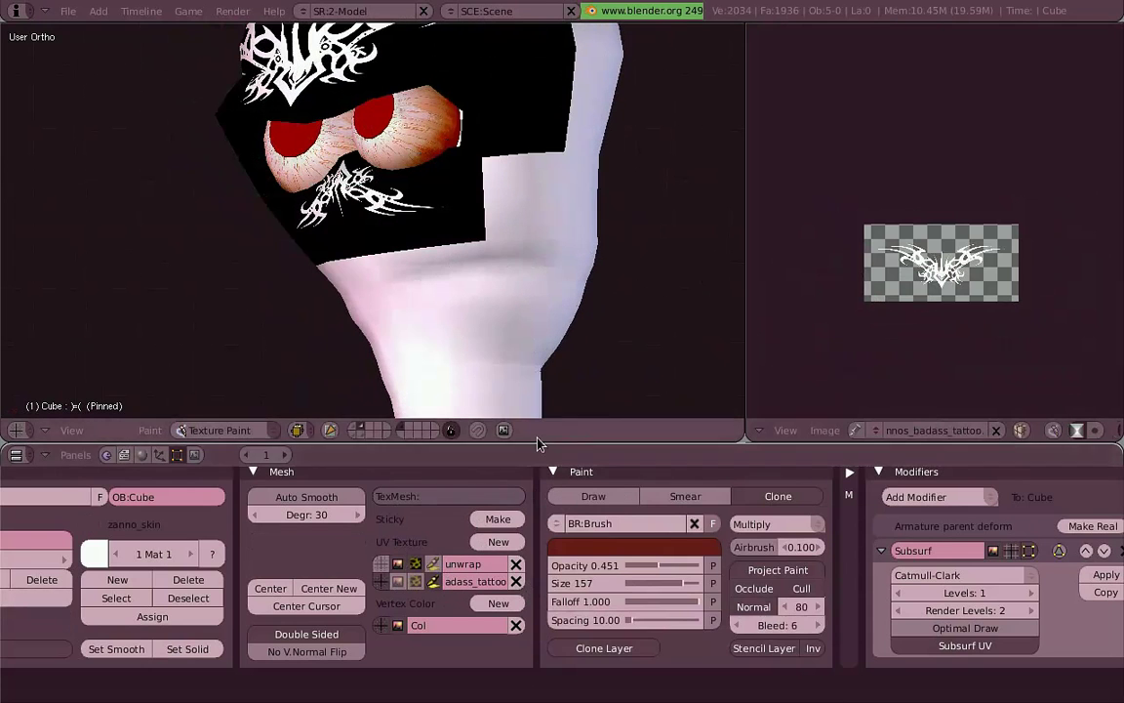
left_click(517, 581)
Step: Add a new UV texture layer and box-select the block of cheek faces below the eye
left_click(479, 552)
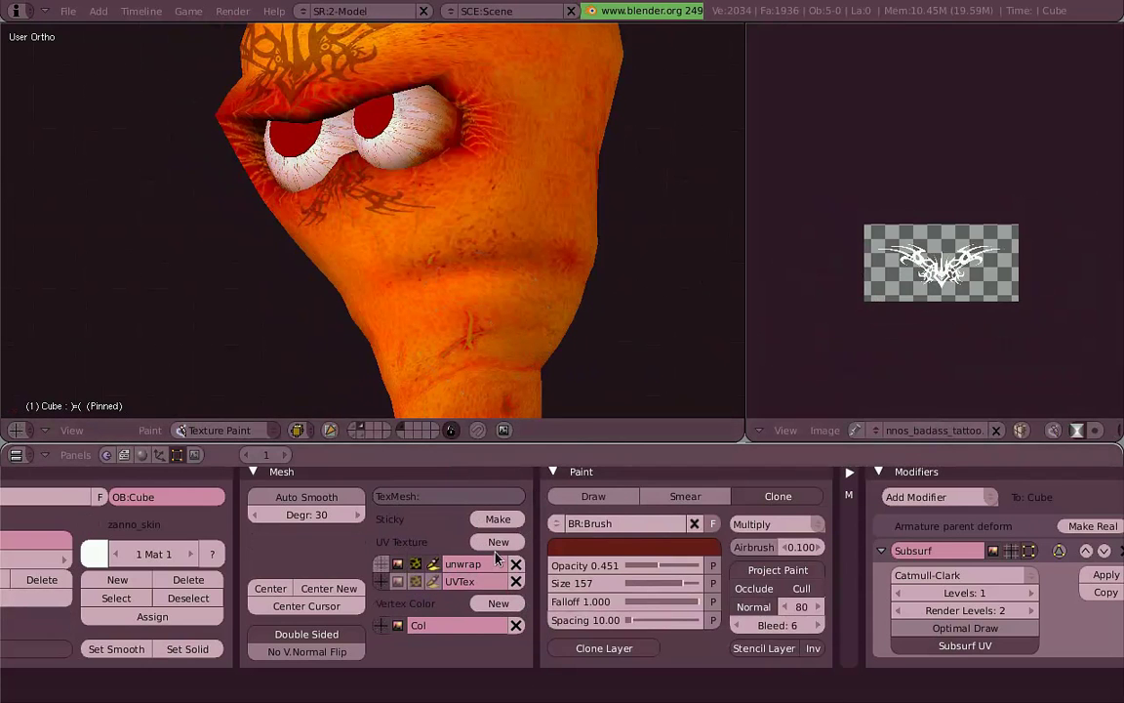
key("Tab")
mouse_move(426, 259)
middle_mouse_down()
mouse_move(527, 238)
mouse_move(429, 238)
mouse_move(454, 253)
middle_mouse_up()
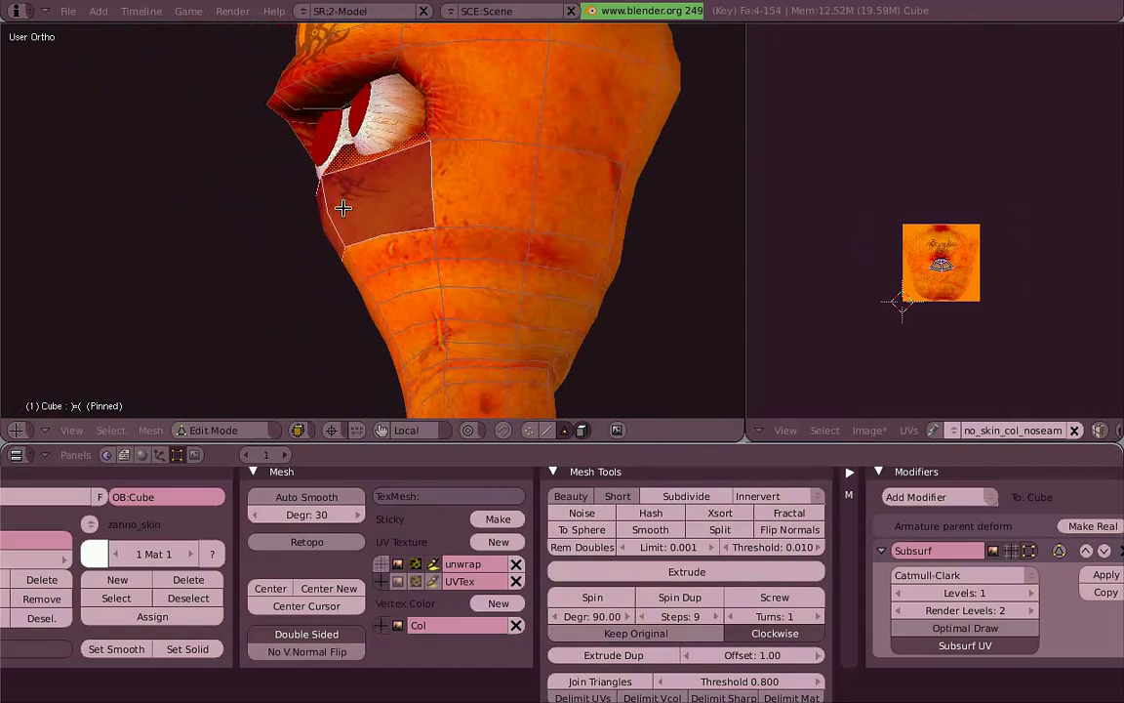
key("b")
left_click_drag(459, 250, 484, 259)
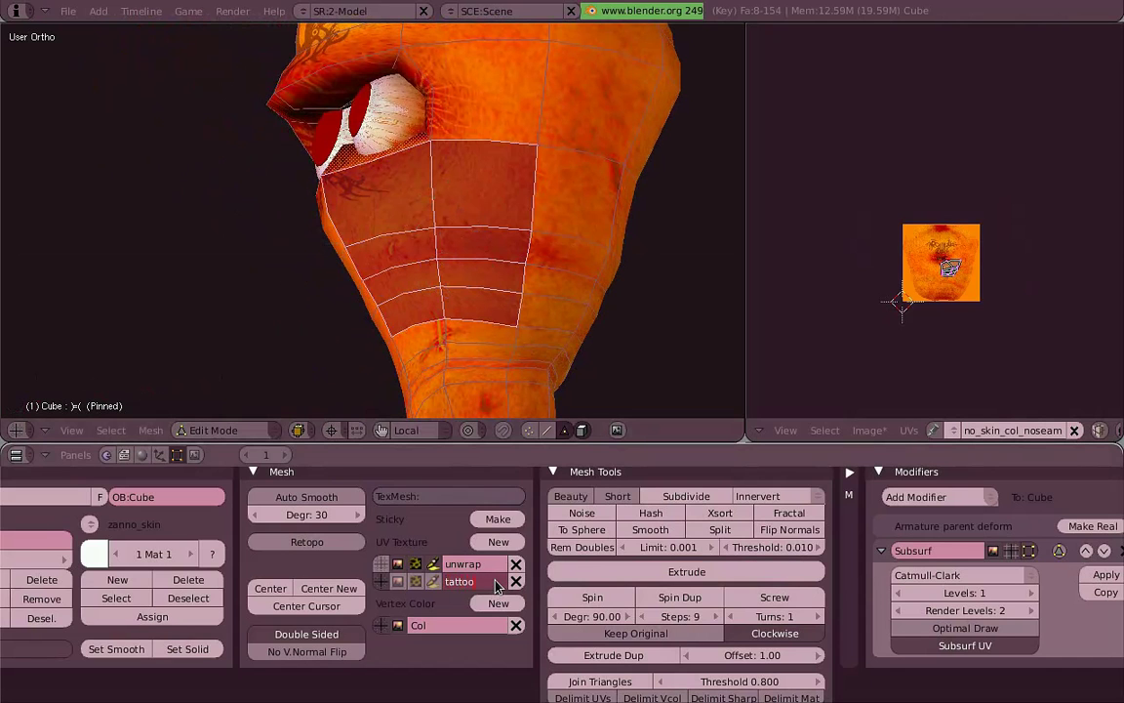
mouse_move(515, 343)
middle_mouse_down()
mouse_move(482, 231)
mouse_move(412, 231)
middle_mouse_up()
Step: Unwrap the selected cheek faces and unlink the skin image from them
key("u")
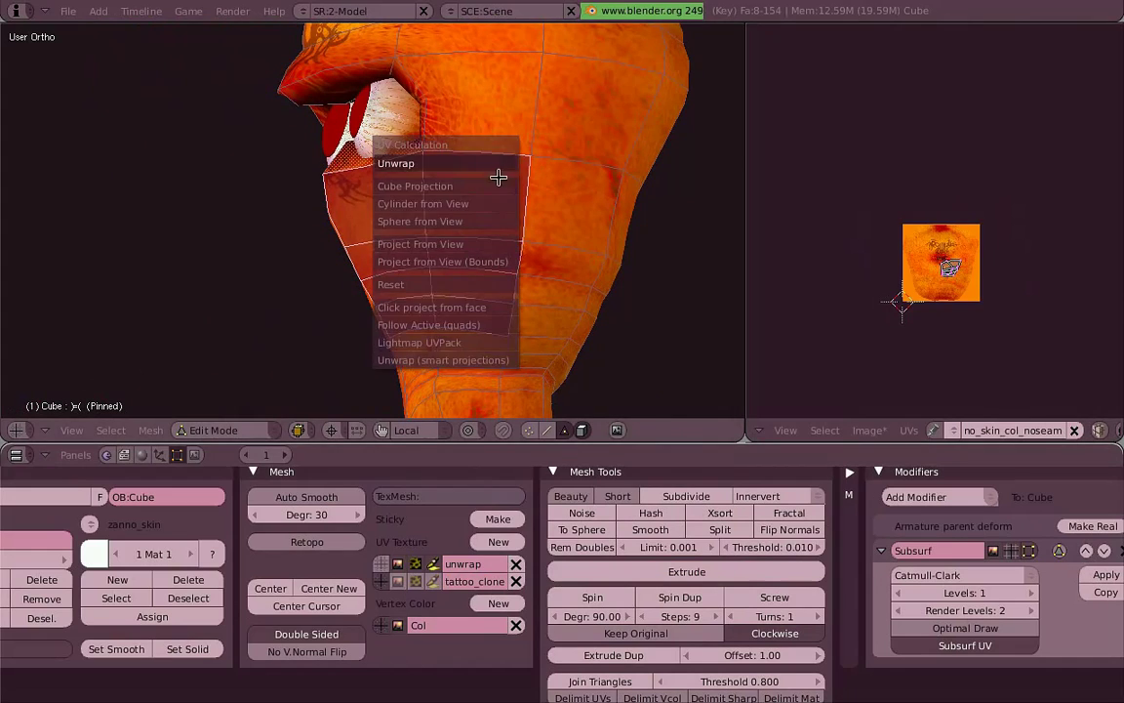
left_click(500, 171)
scroll(1032, 350, "up", 3)
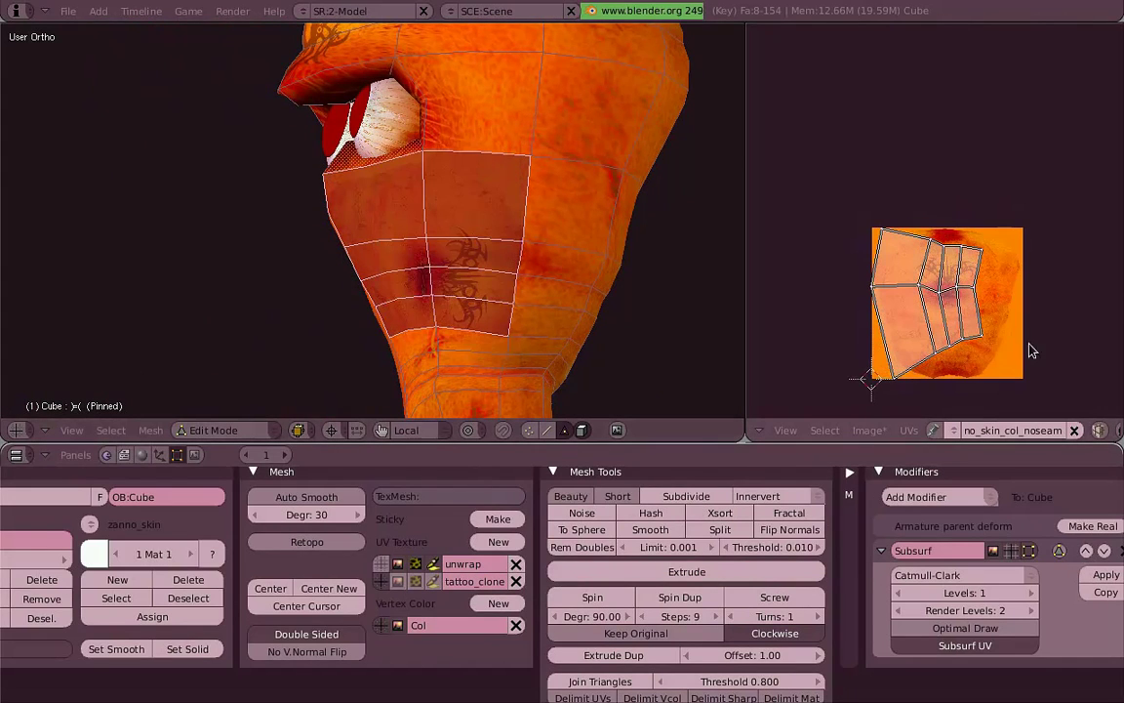
left_click(1076, 432)
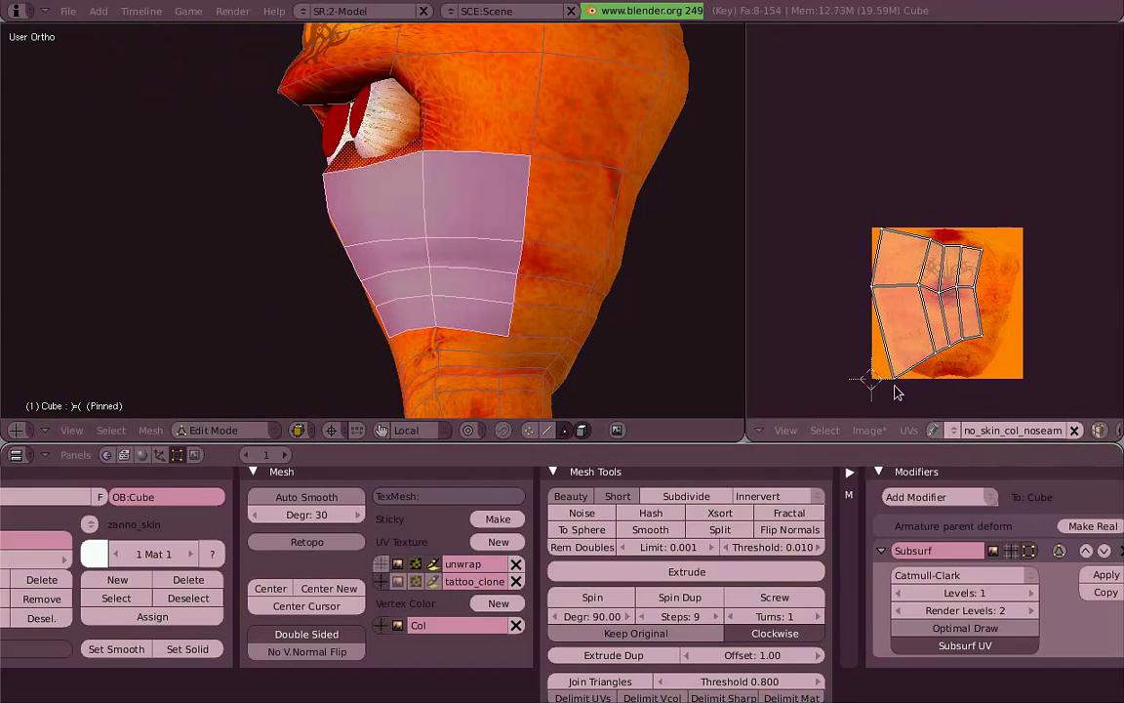
left_click(871, 430)
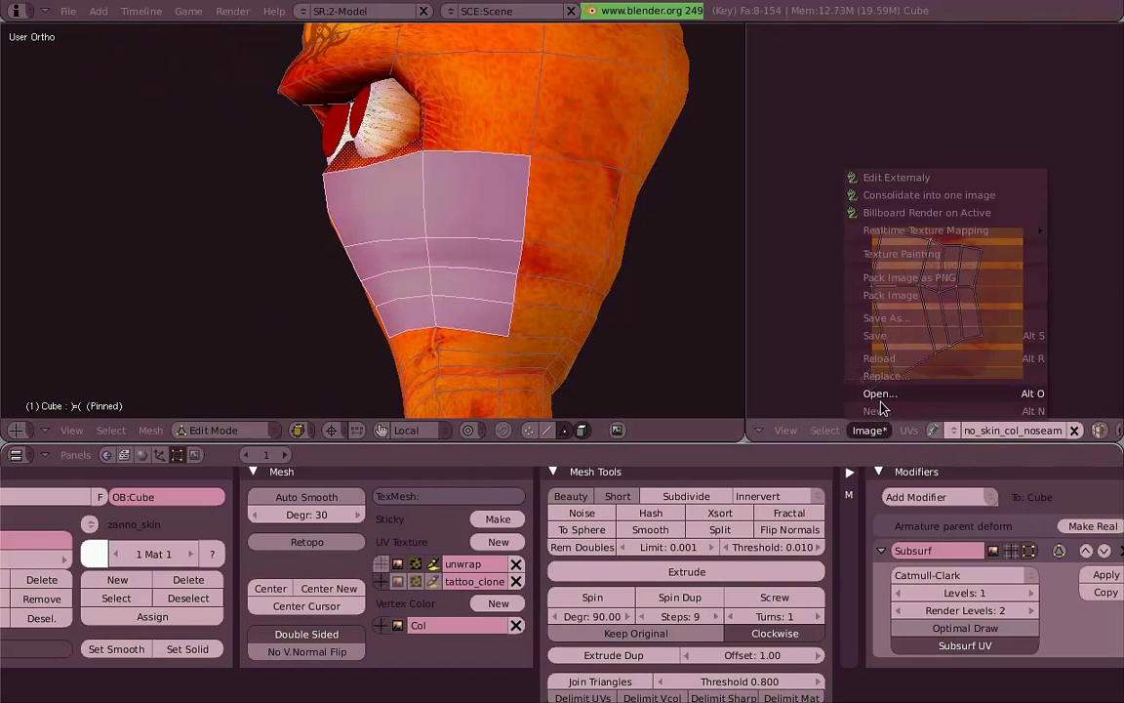
Step: Load fraka_tattoo.png from disk and show it on the cheek patch
left_click(881, 396)
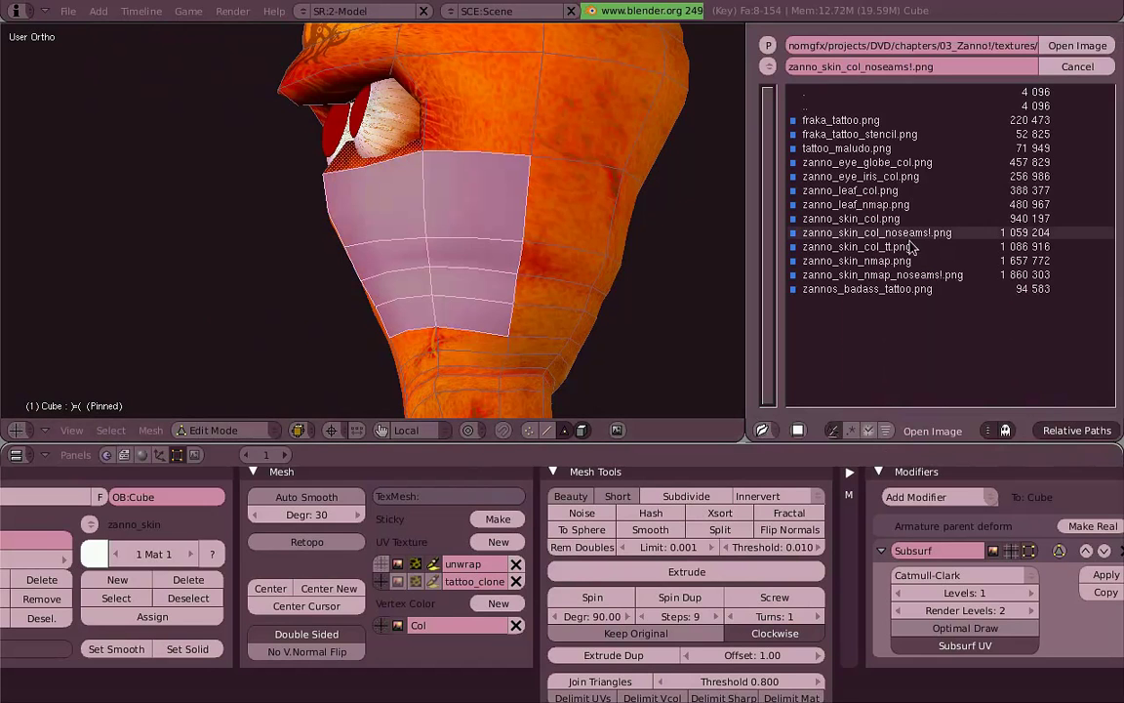
double_click(895, 127)
left_click(989, 430)
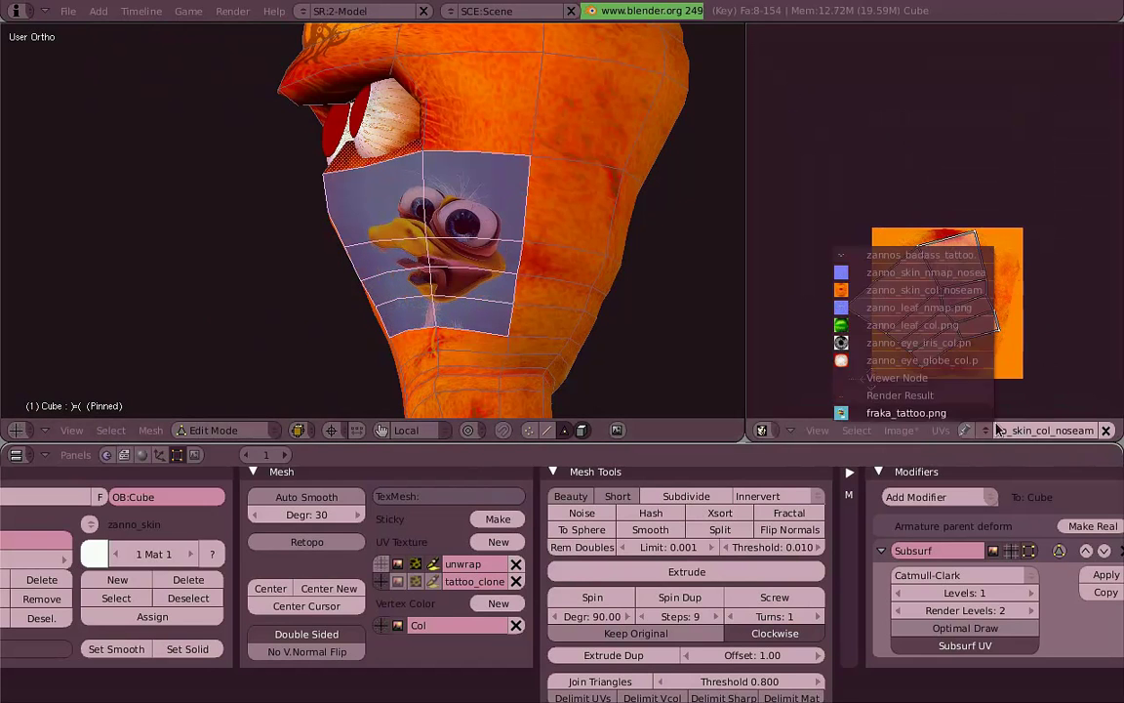
left_click(906, 413)
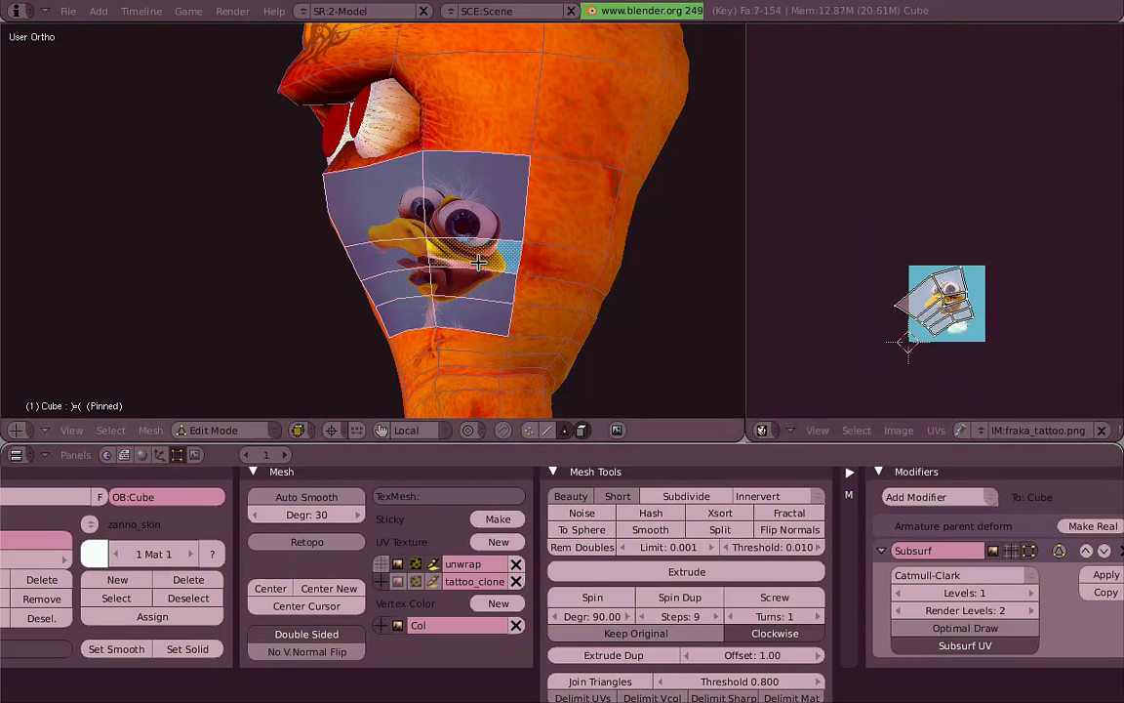
Step: Rotate and enlarge the cheek UV island so the duck fills the patch
scroll(969, 310, "up", 3)
key("r")
left_click(980, 312)
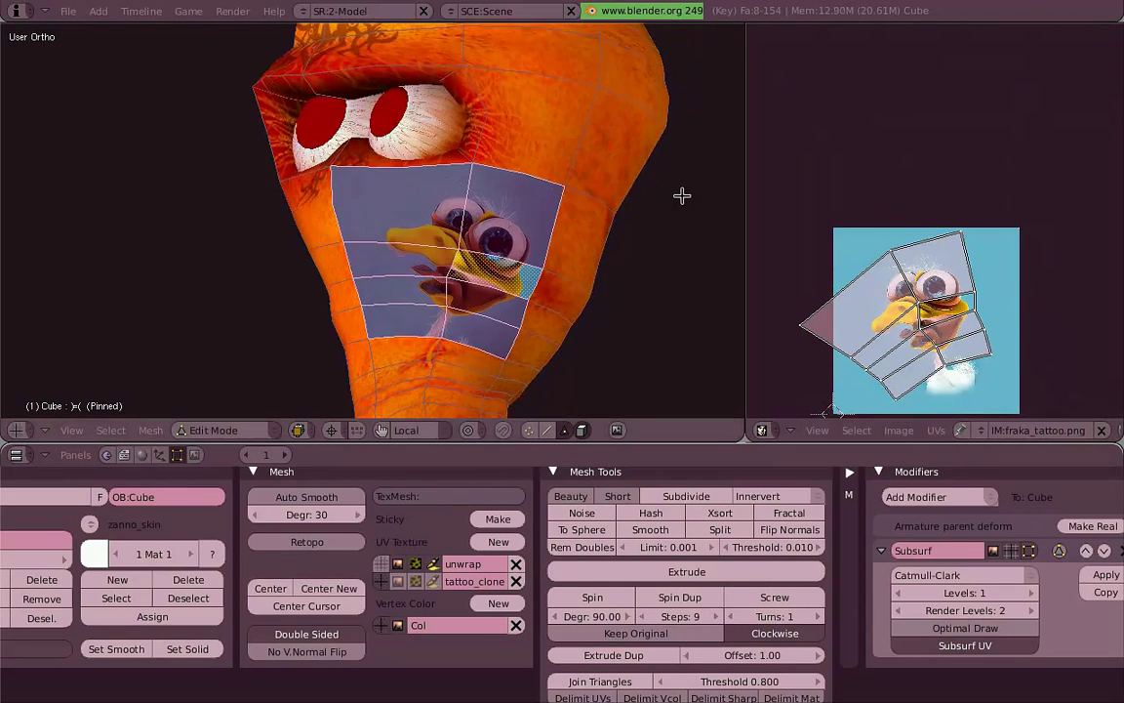
mouse_move(683, 193)
middle_mouse_down()
mouse_move(389, 246)
mouse_move(745, 312)
middle_mouse_up()
key("s")
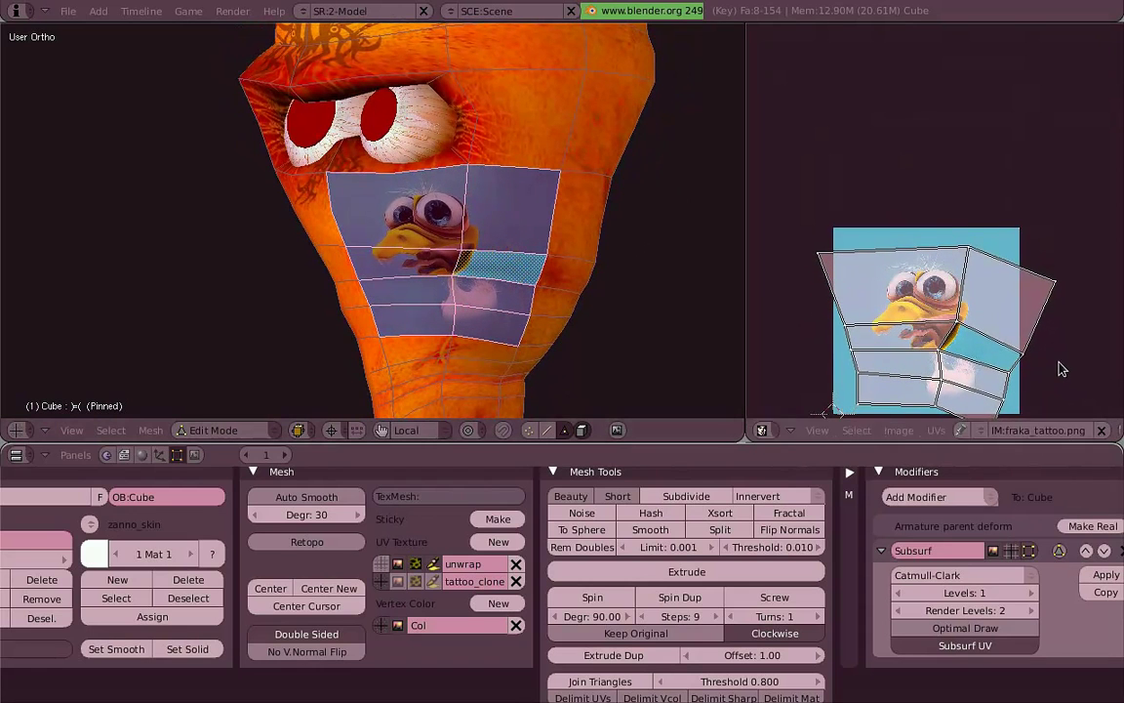
Step: Show the skin texture, try a trial clone stroke of the duck, then undo it
middle_click_drag(514, 225, 494, 238)
scroll(495, 238, "up", 3)
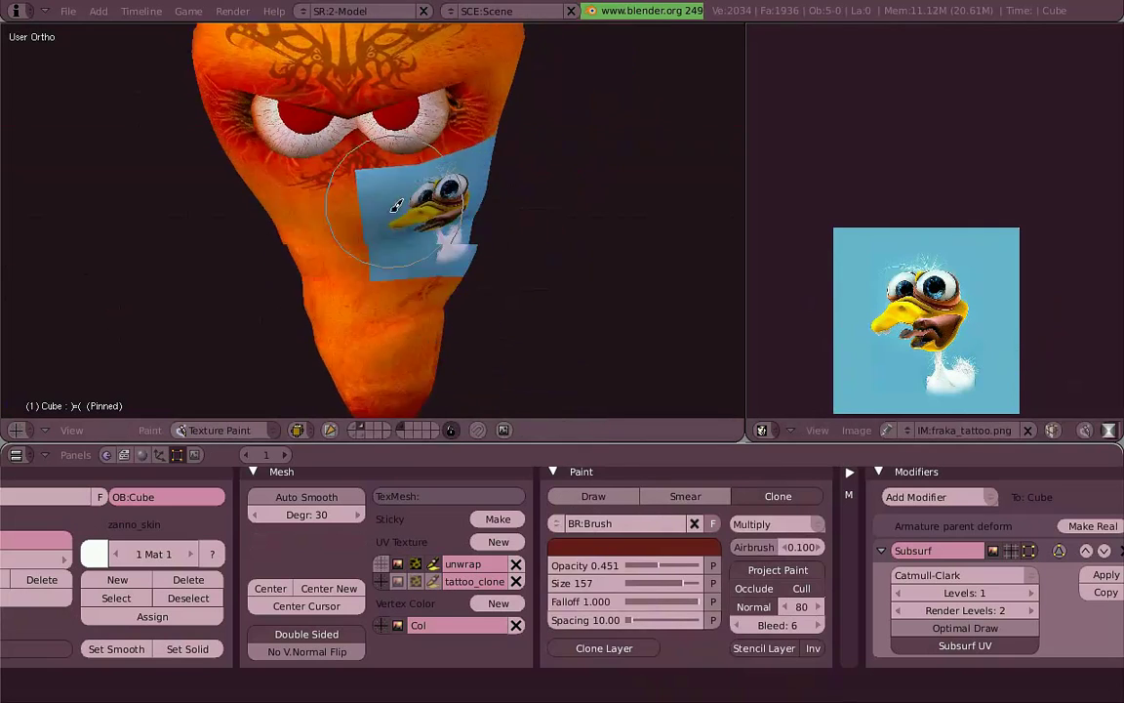
scroll(485, 266, "up", 2)
scroll(546, 264, "up", 1)
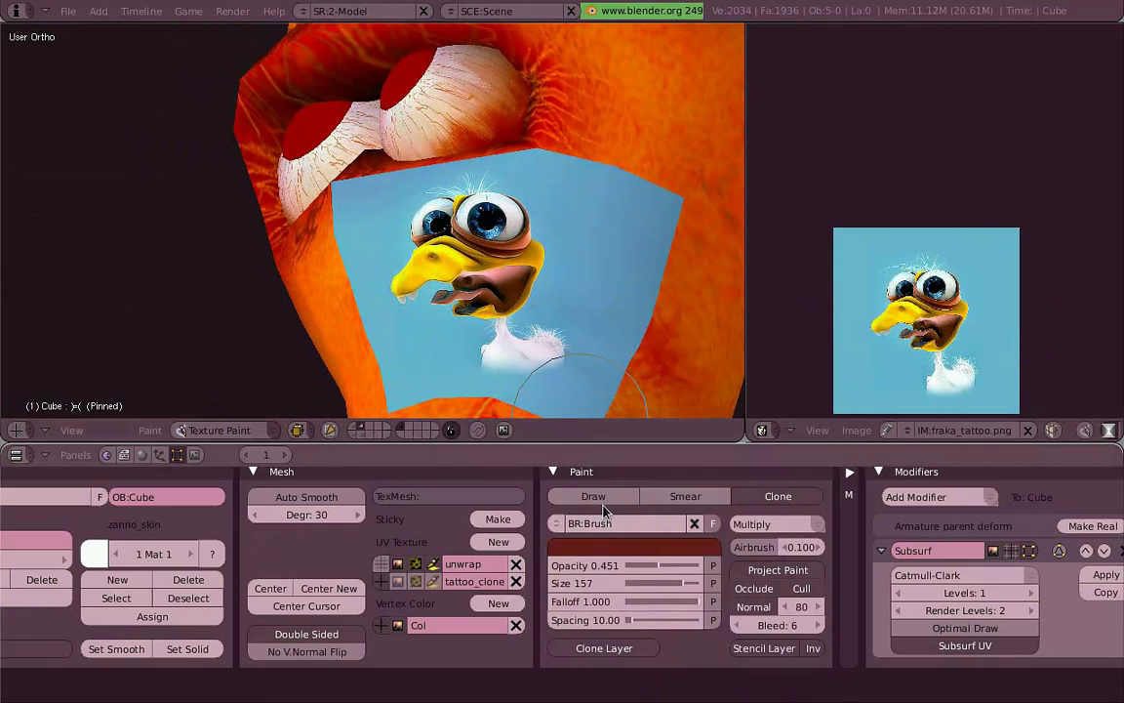
left_click(386, 568)
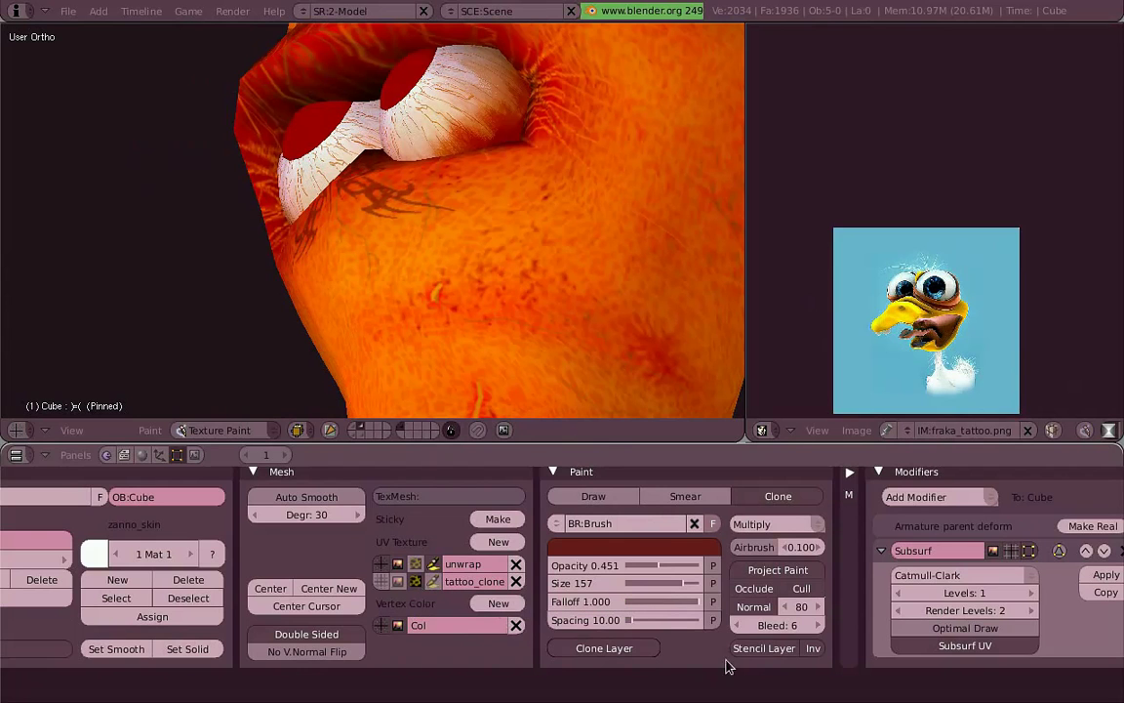
middle_click_drag(585, 322, 539, 283)
mouse_move(540, 283)
left_mouse_down()
mouse_move(457, 283)
mouse_move(434, 254)
mouse_move(385, 258)
mouse_move(464, 250)
mouse_move(289, 214)
mouse_move(532, 364)
mouse_move(534, 237)
mouse_move(620, 208)
mouse_move(552, 185)
left_mouse_up()
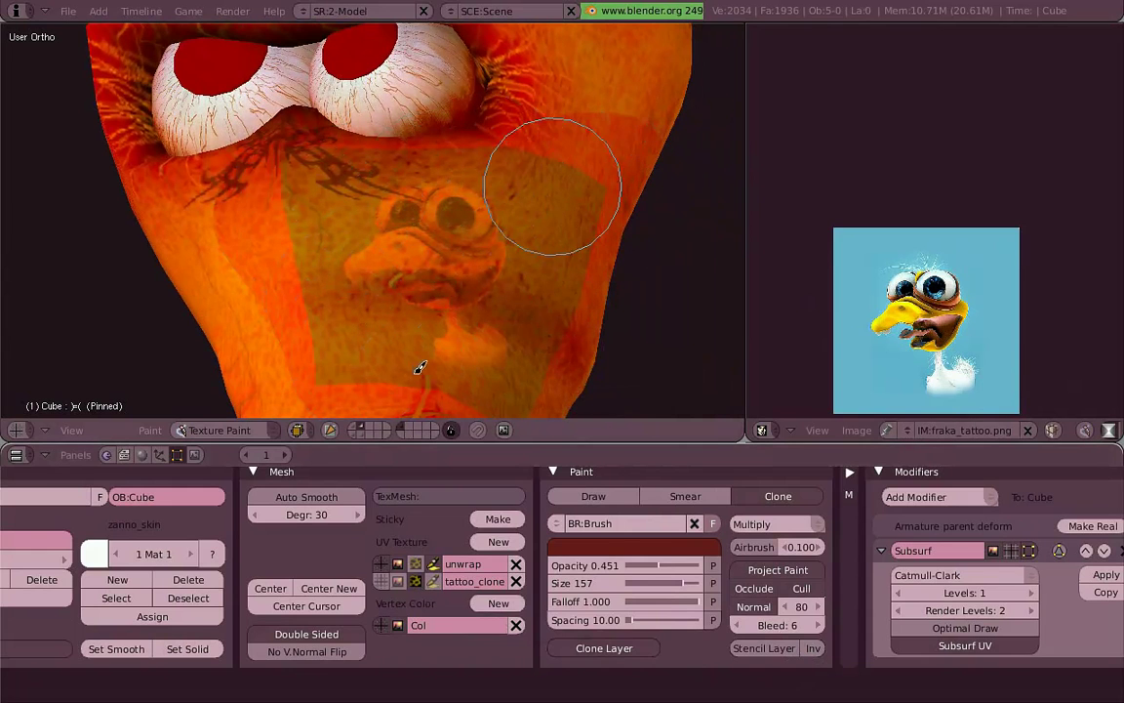
key("ctrl+z")
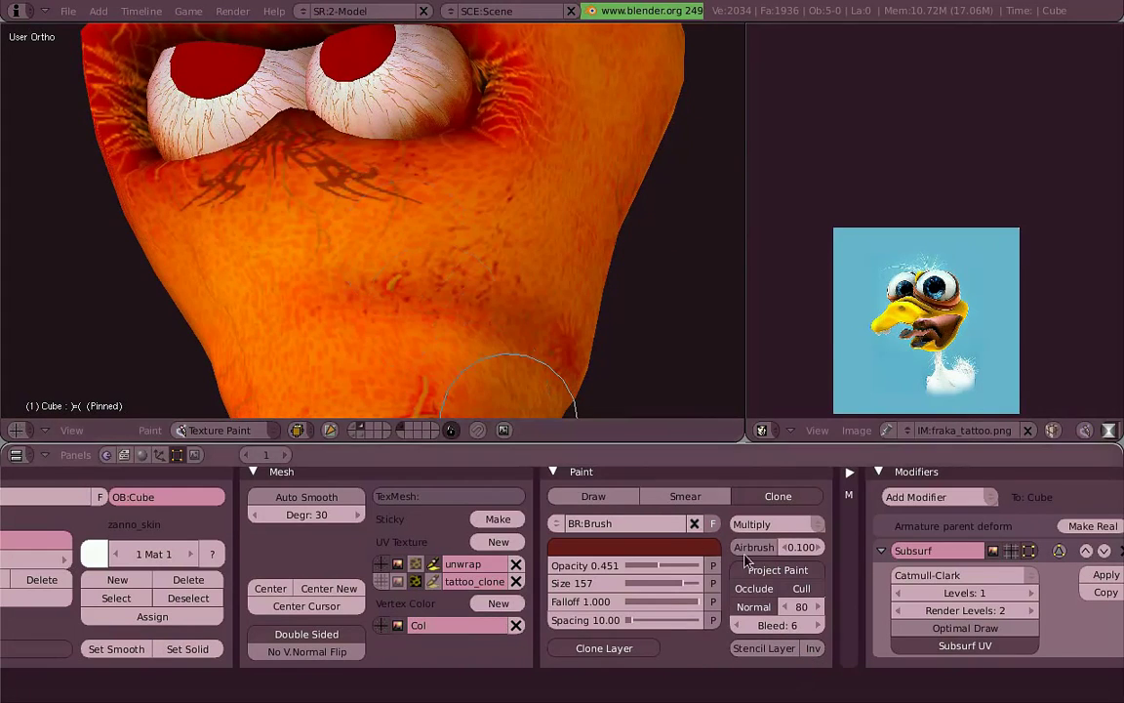
Step: Set the clone brush to Mix blend, opacity 1.000 and falloff 0.000, undoing the test duck strokes
left_click(784, 524)
left_click(703, 410)
left_click_drag(661, 565, 702, 565)
mouse_move(420, 244)
left_mouse_down()
mouse_move(452, 276)
mouse_move(405, 244)
left_mouse_up()
key("ctrl+z")
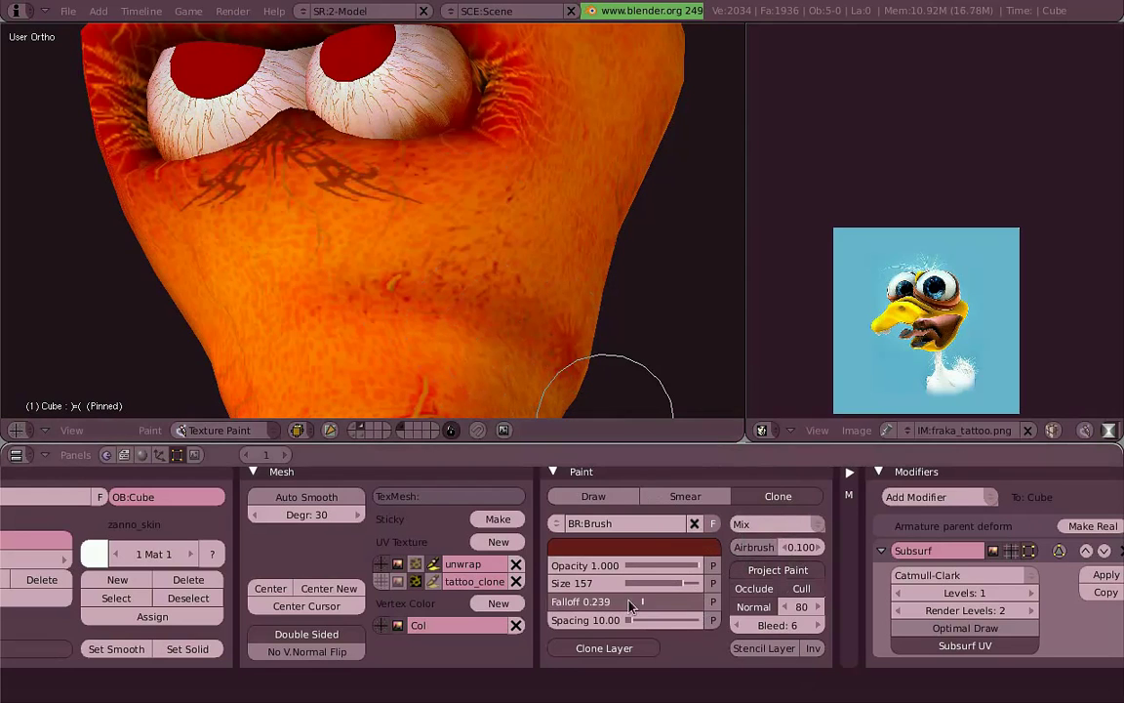
left_click_drag(629, 605, 576, 605)
left_click_drag(459, 312, 385, 249)
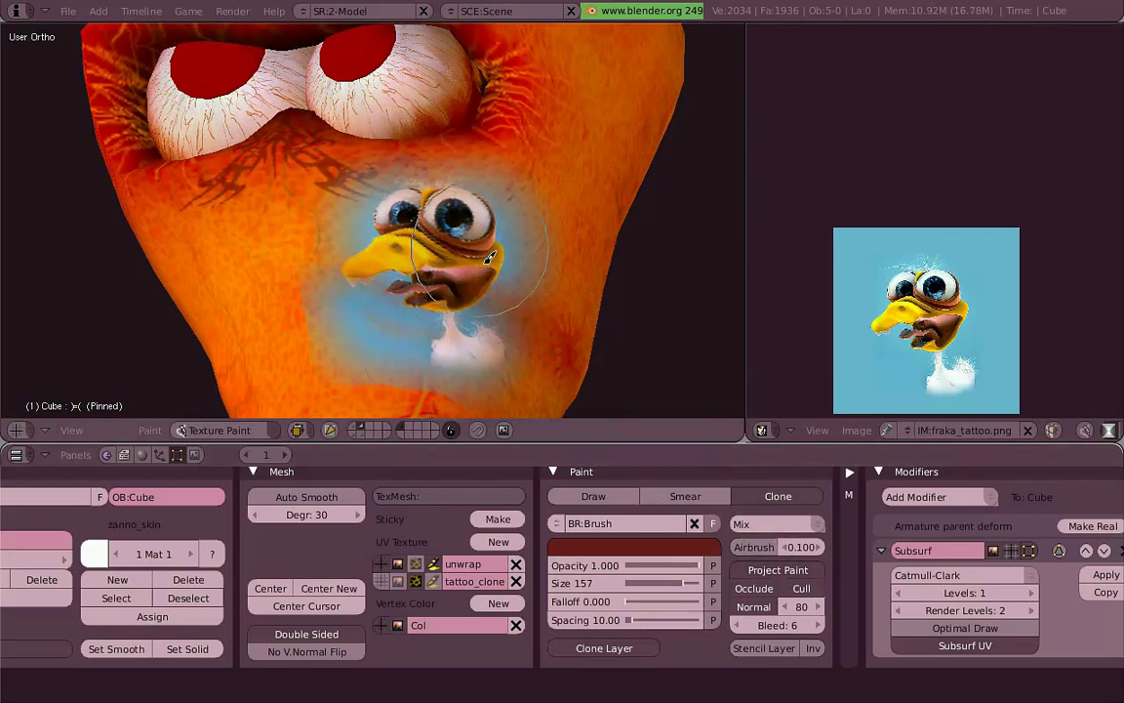
left_click_drag(454, 283, 552, 377)
key("ctrl+z")
Step: Display the tattoo_clone duck image on the model
scroll(881, 337, "up", 3)
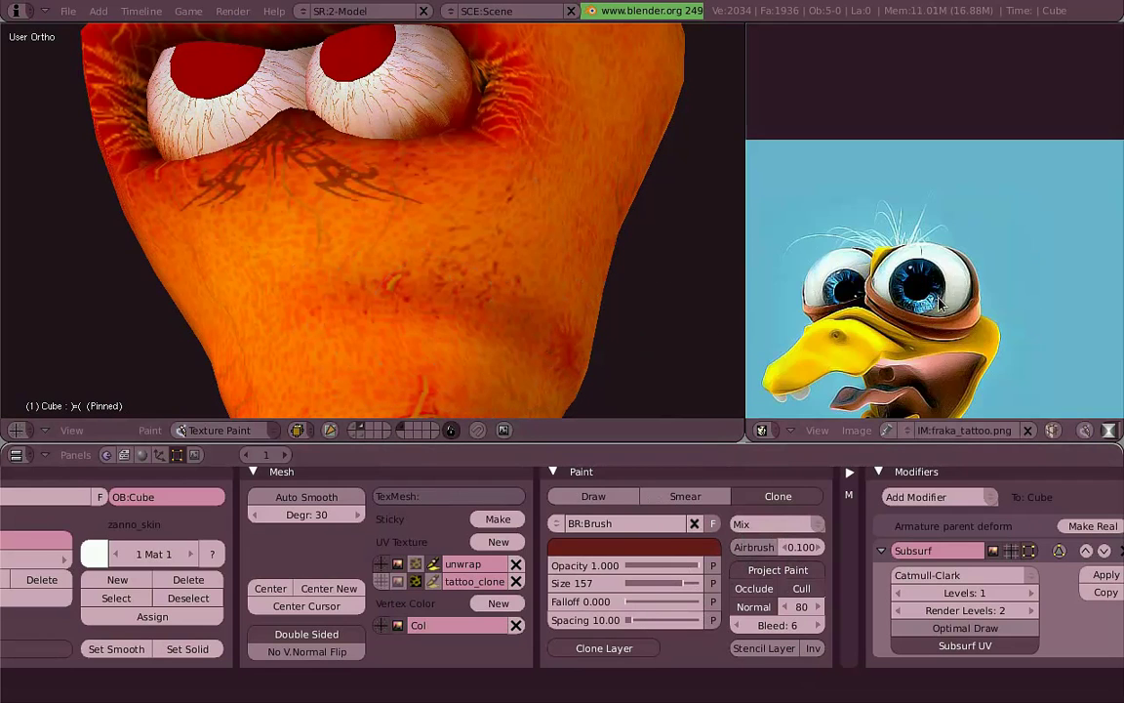
scroll(879, 322, "up", 1)
scroll(859, 303, "down", 1)
scroll(888, 256, "down", 1)
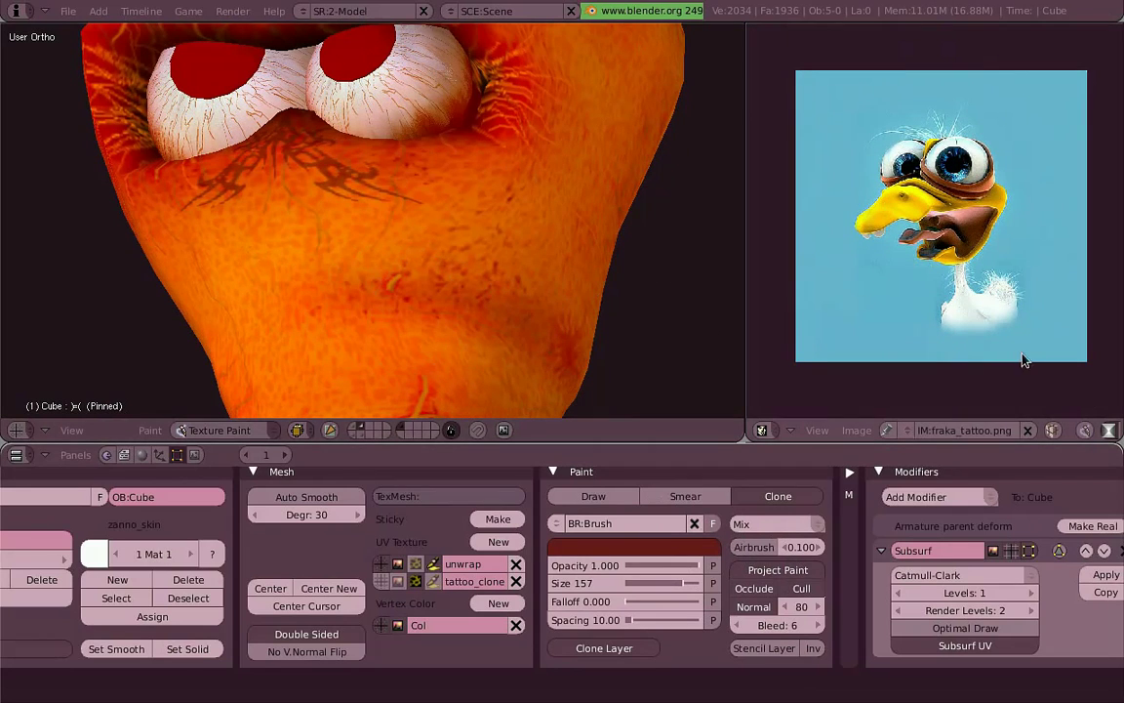
left_click(381, 580)
Step: Add a new UV layer and load fraka_tattoo_stencil.png onto it
left_click(497, 542)
key("Tab")
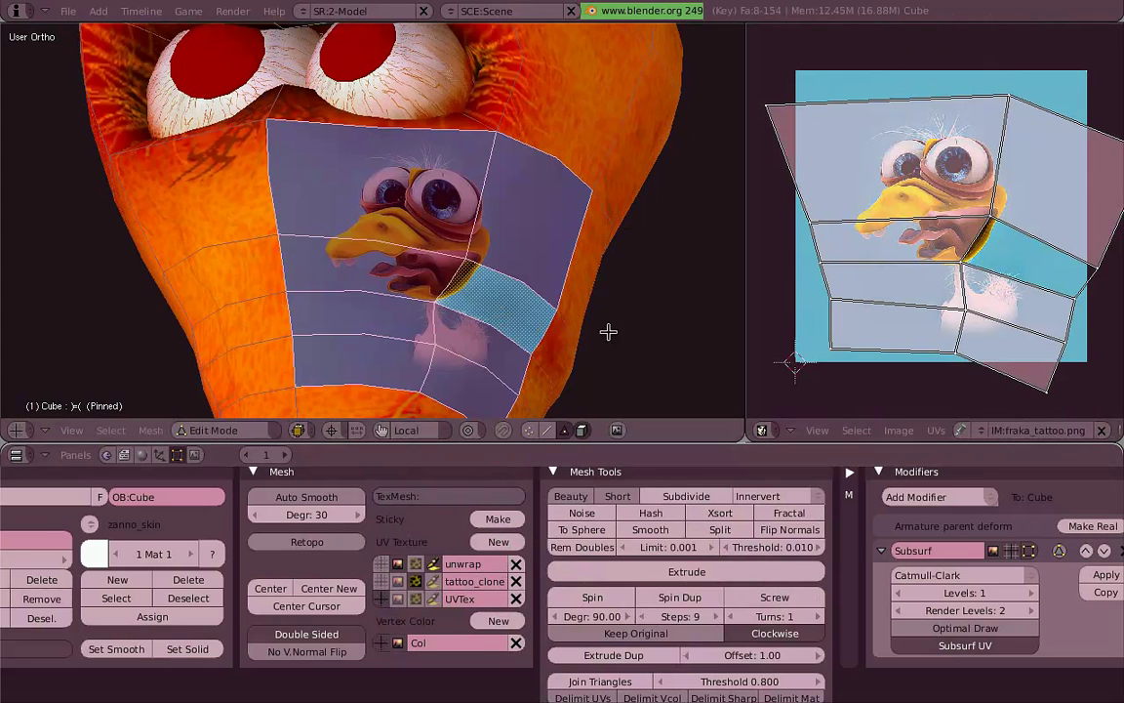
left_click(899, 430)
left_click(818, 363)
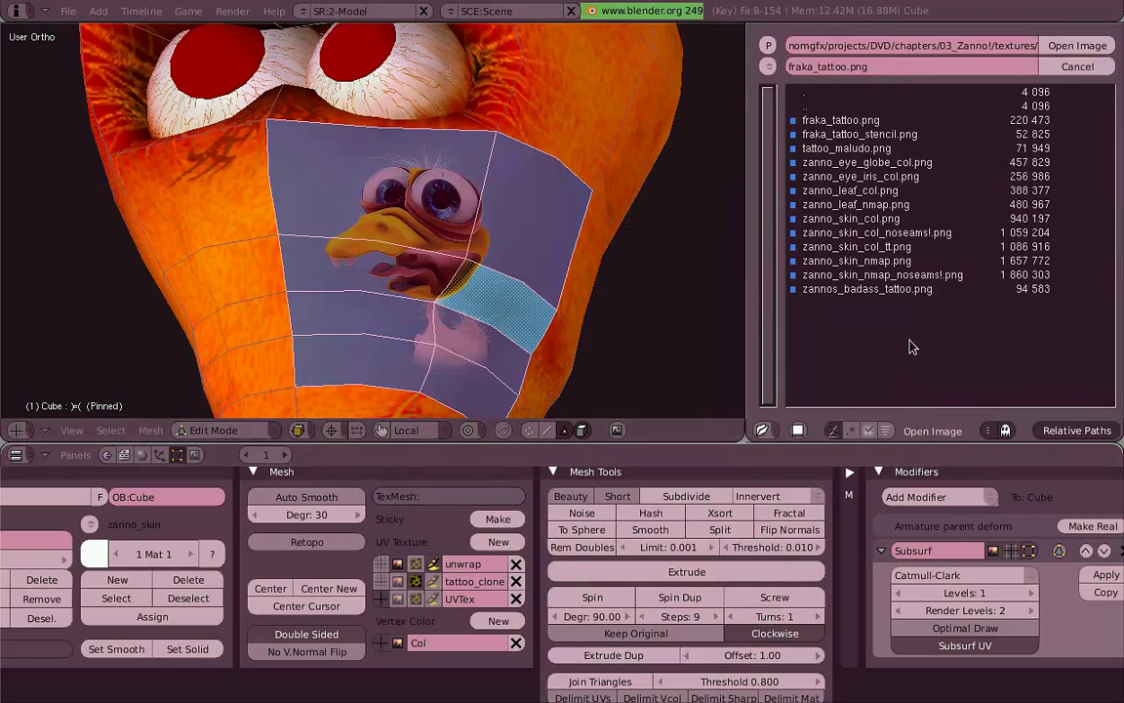
double_click(859, 134)
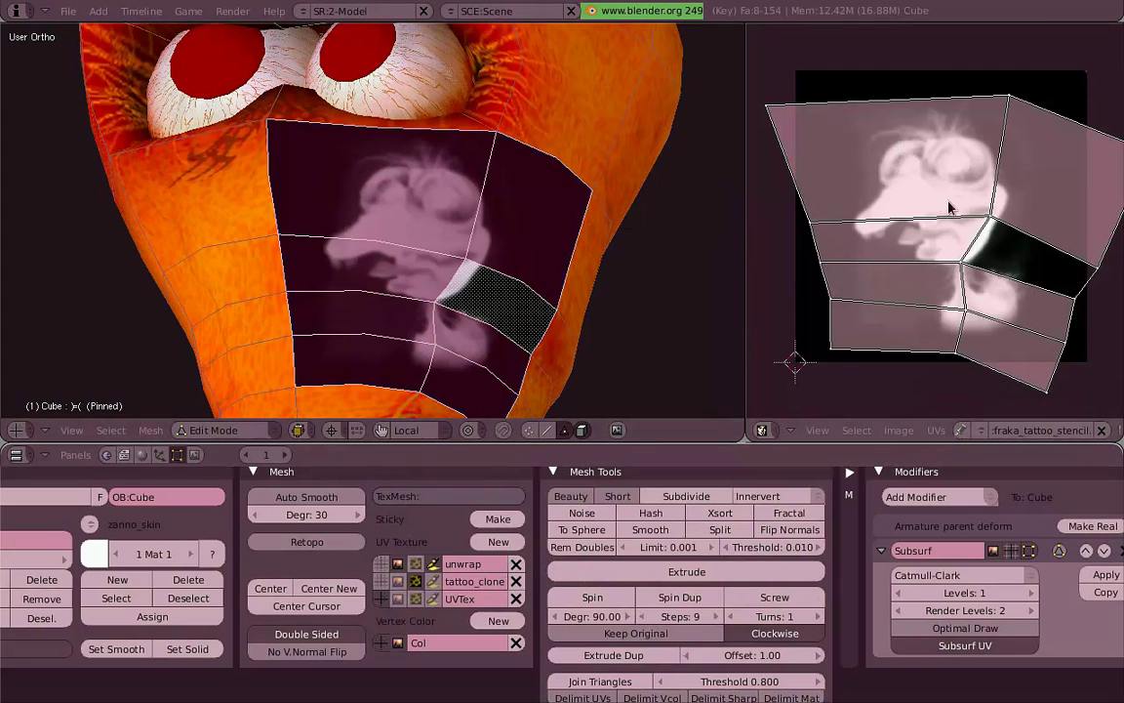
Step: Back in Texture Paint, rename the UVTex layer to tattoo_stencil
key("Tab")
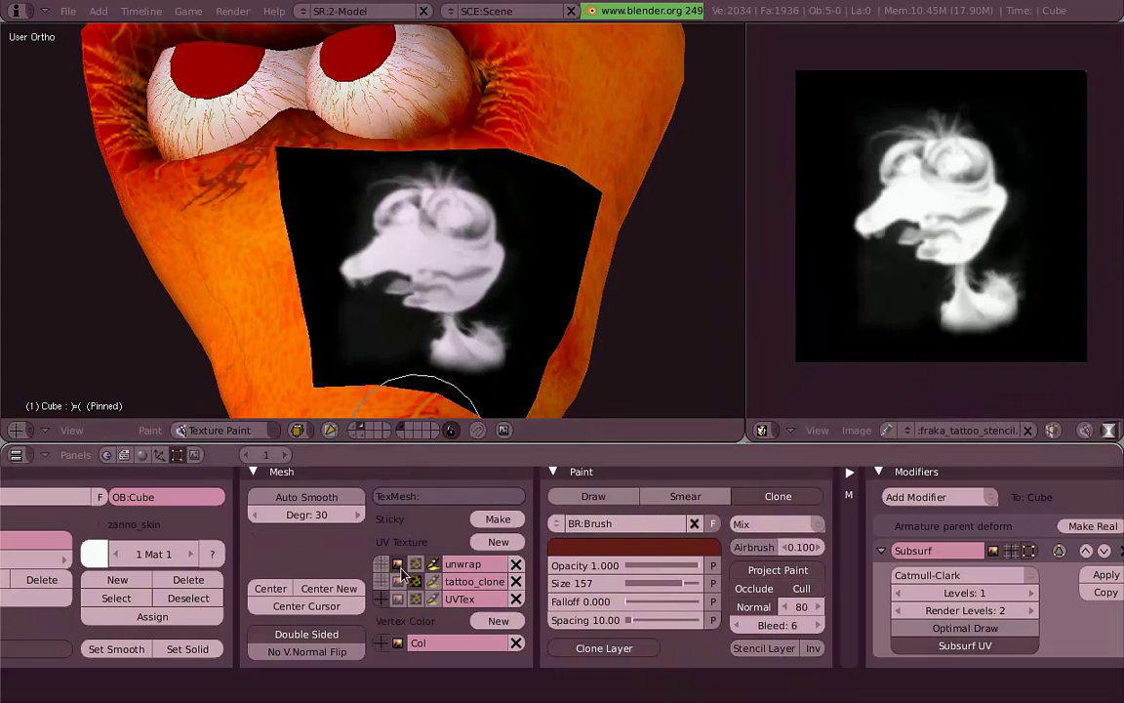
left_click(383, 582)
left_click(387, 600)
type("tattoo_sten")
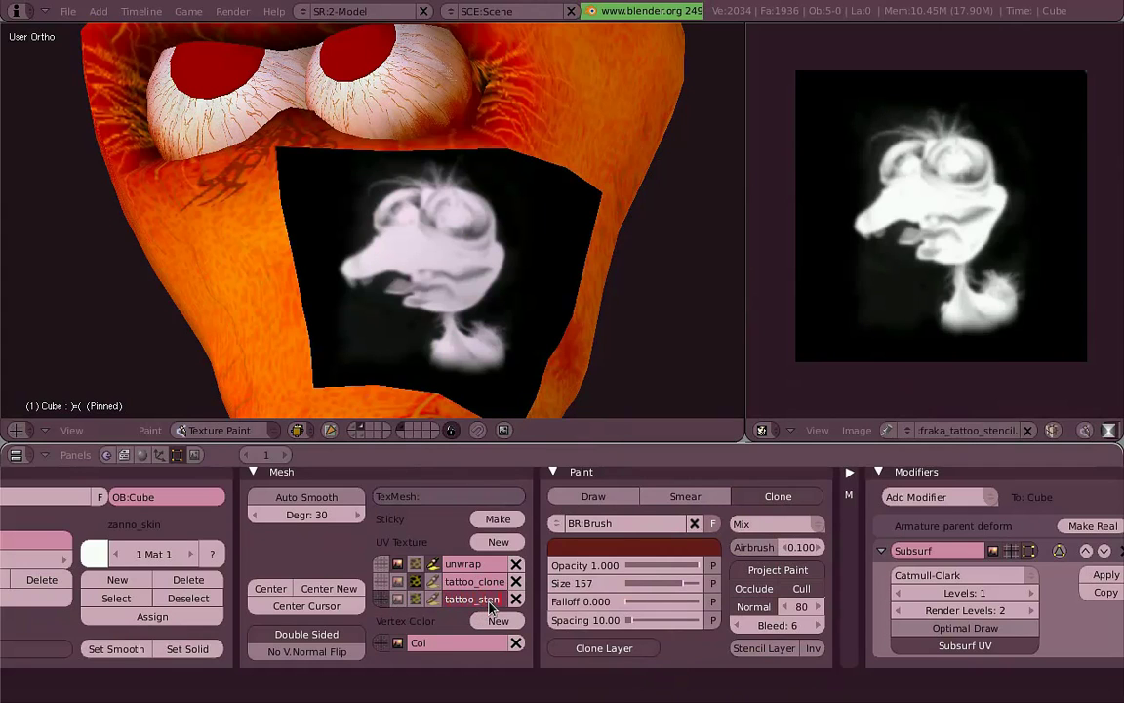
type("cil")
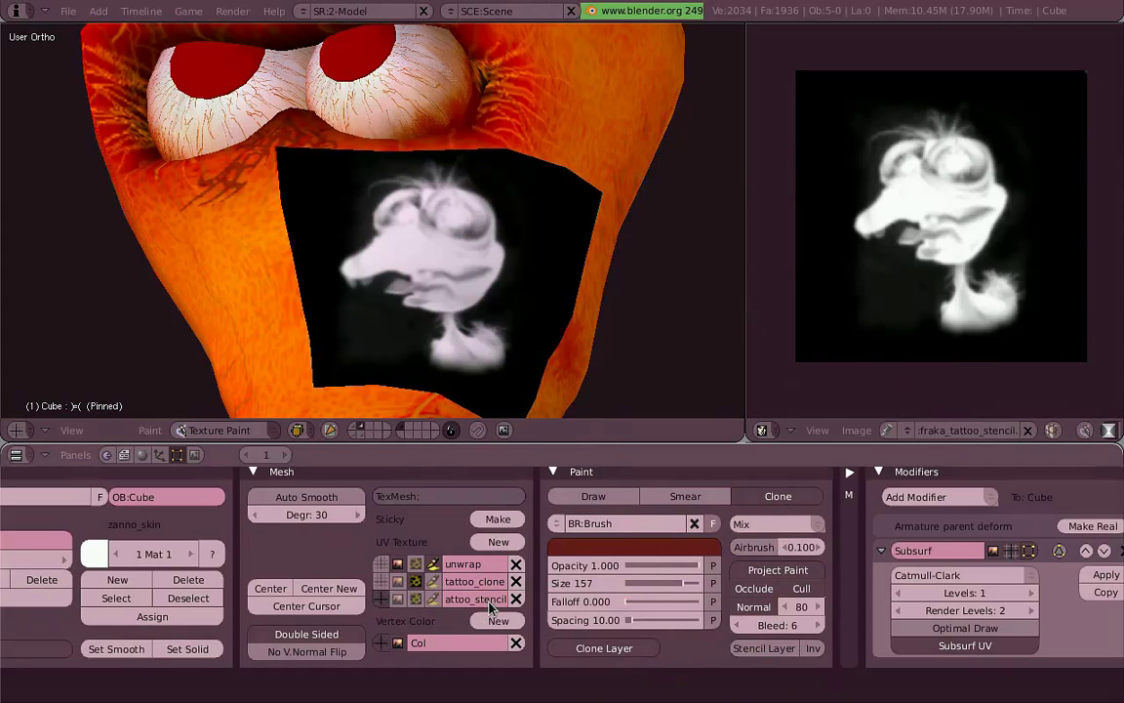
key("Return")
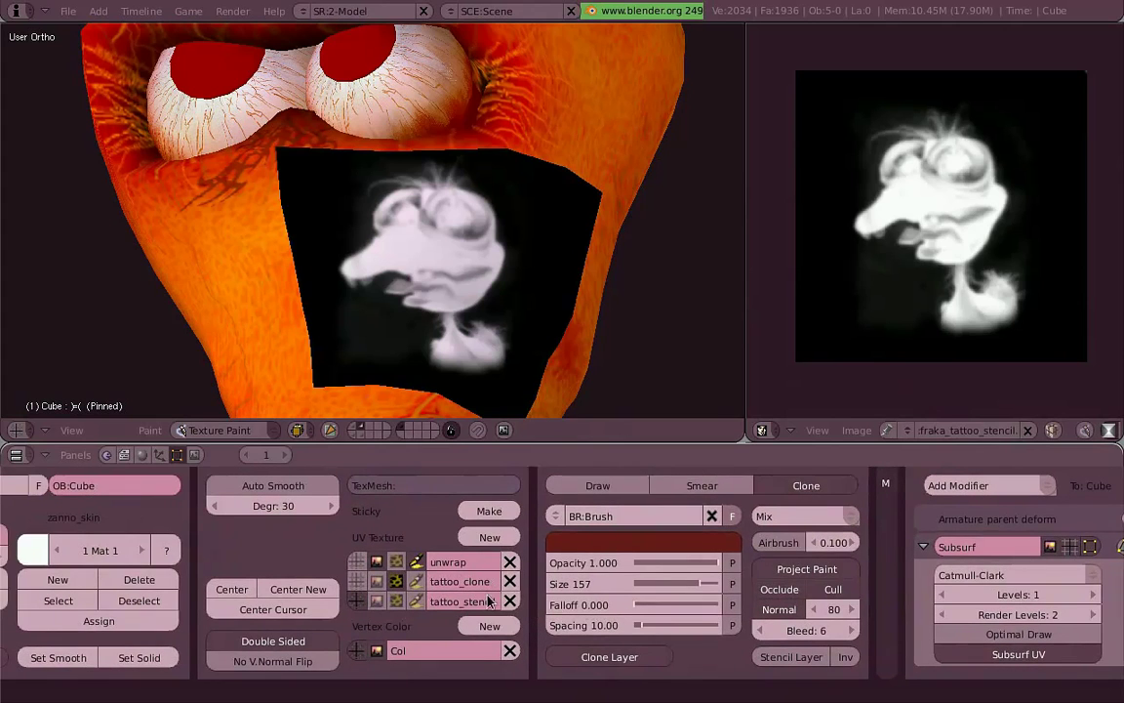
Step: Show the unwrap skin, mask with tattoo_stencil, and clone the duck face onto the cheek
left_click(362, 566)
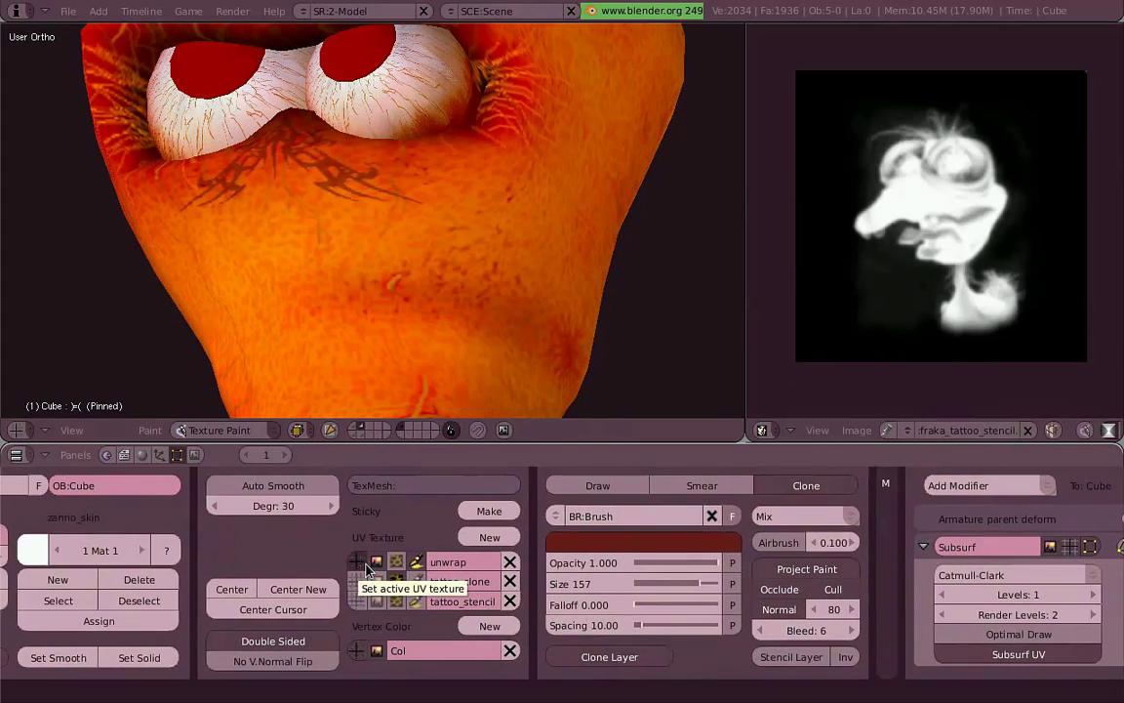
left_click(417, 601)
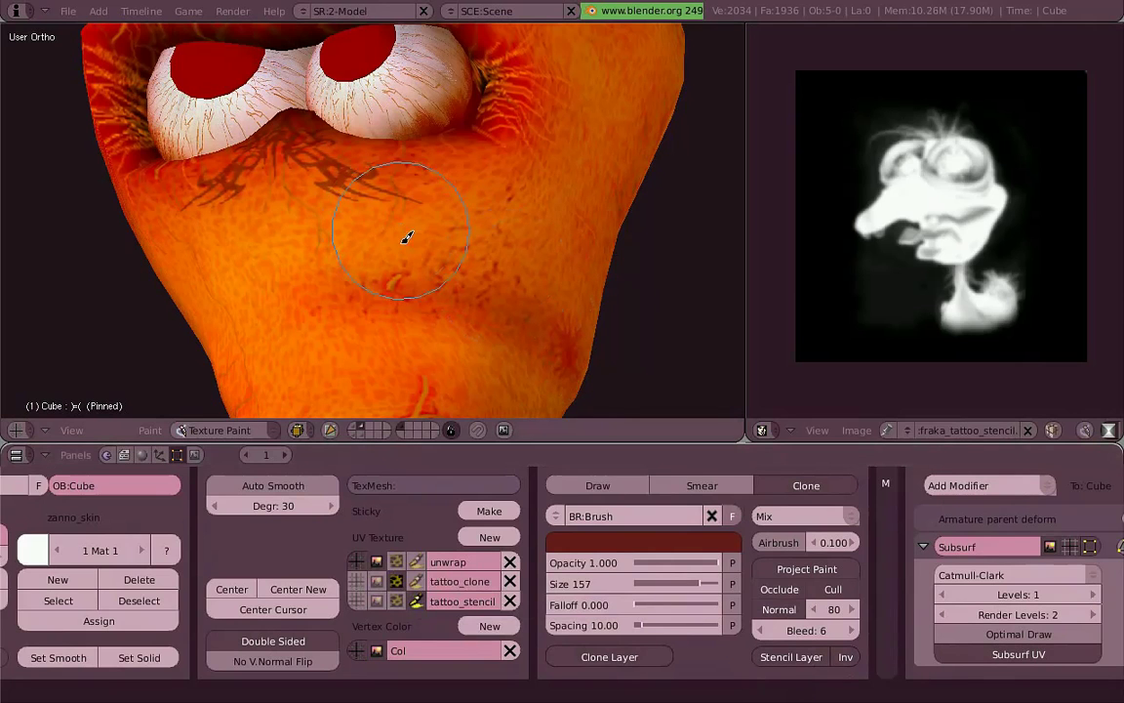
mouse_move(427, 242)
left_mouse_down()
mouse_move(477, 257)
mouse_move(424, 276)
left_mouse_up()
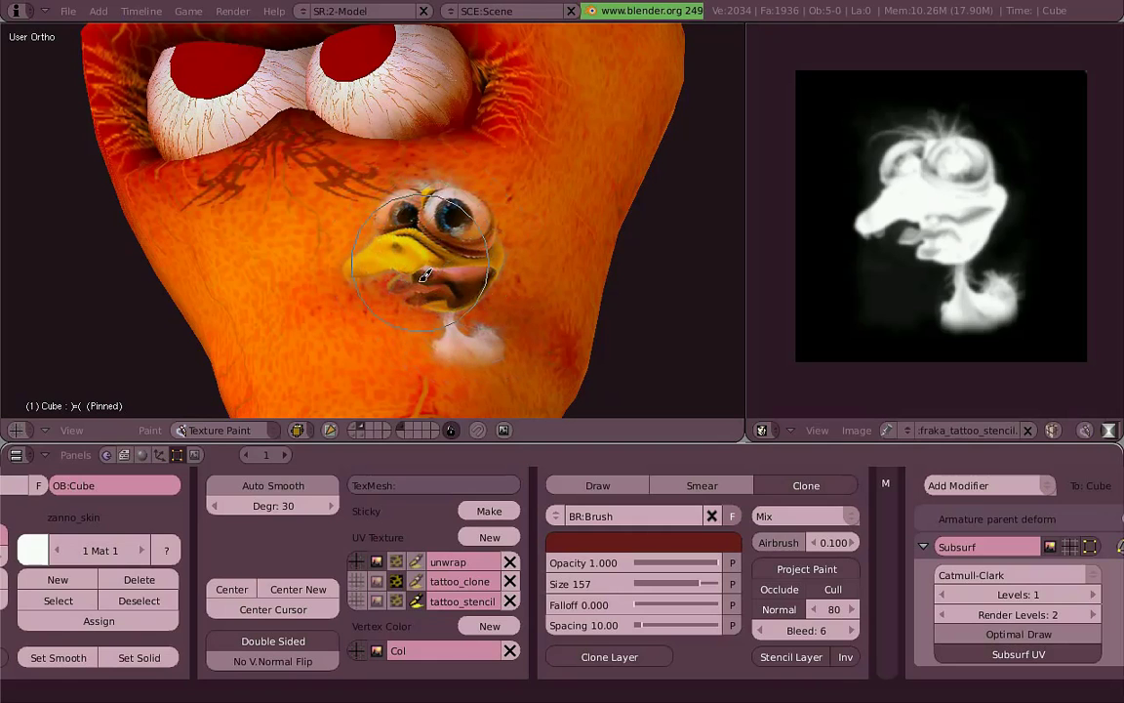
left_click_drag(422, 218, 400, 274)
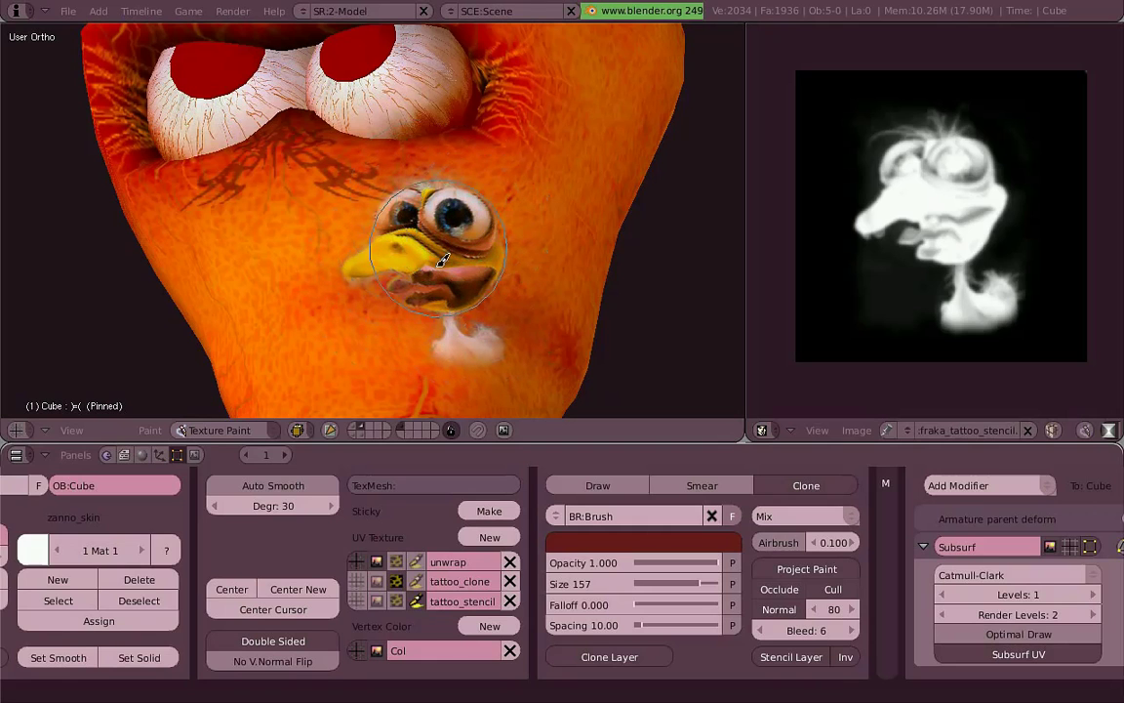
Step: Orbit and zoom around the carrot to inspect the cloned duck, ending in a full-screen front view
scroll(495, 352, "down", 3)
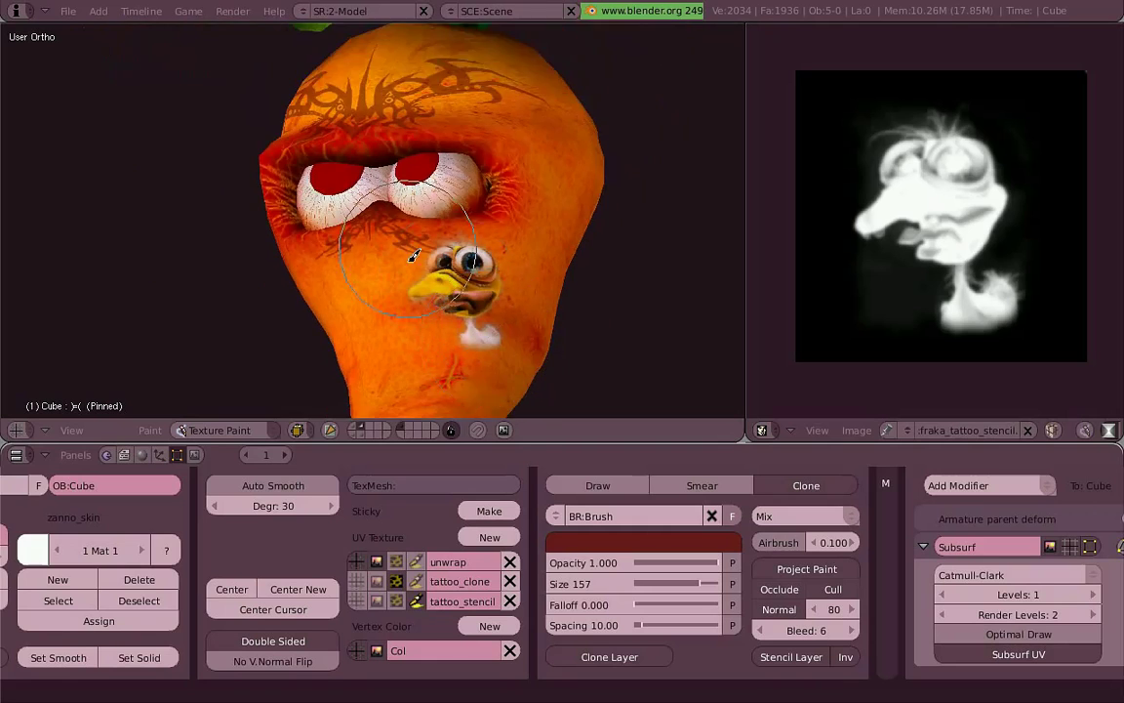
scroll(414, 250, "down", 2)
scroll(334, 295, "down", 2)
mouse_move(427, 262)
middle_mouse_down()
mouse_move(534, 301)
mouse_move(326, 163)
middle_mouse_up()
scroll(482, 304, "up", 3)
scroll(886, 183, "up", 3)
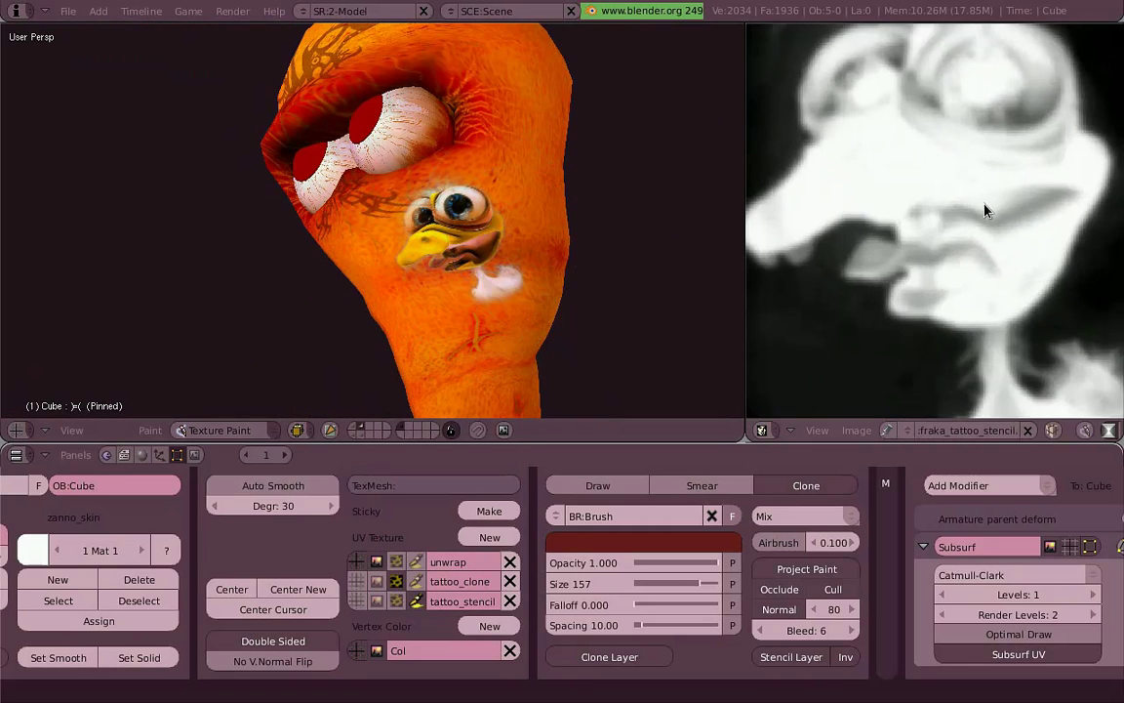
scroll(984, 211, "up", 2)
scroll(834, 237, "up", 2)
scroll(835, 237, "down", 2)
scroll(891, 277, "up", 2)
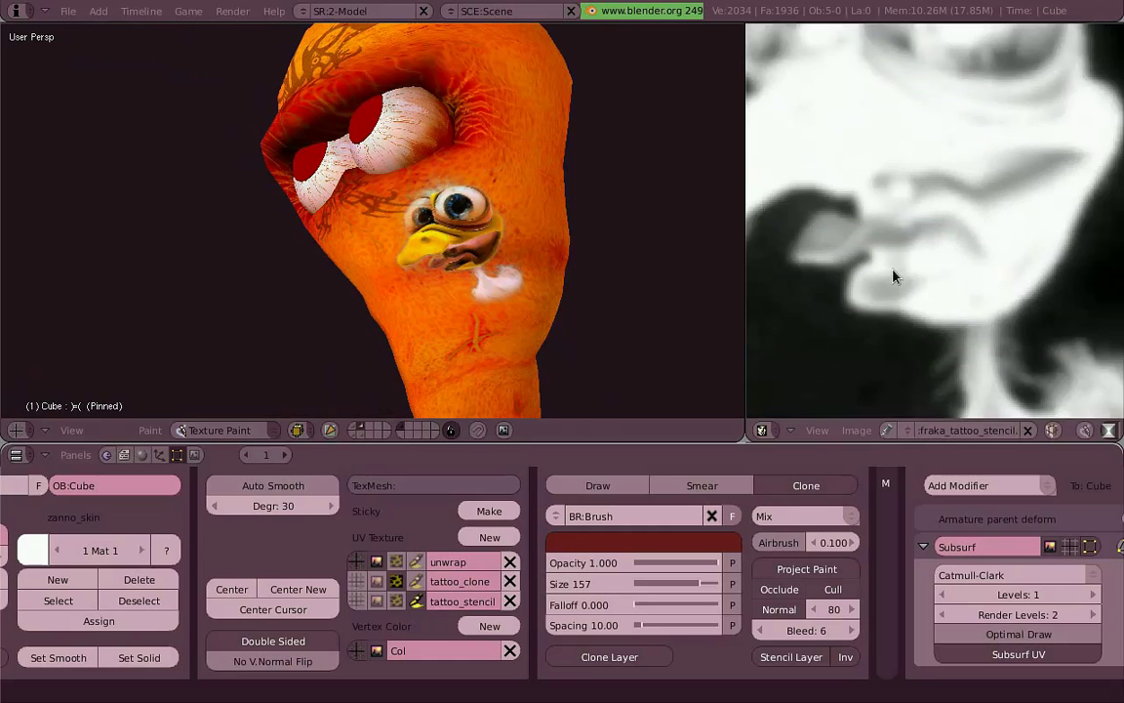
middle_click_drag(851, 364, 957, 301)
scroll(957, 302, "down", 2)
scroll(966, 263, "down", 2)
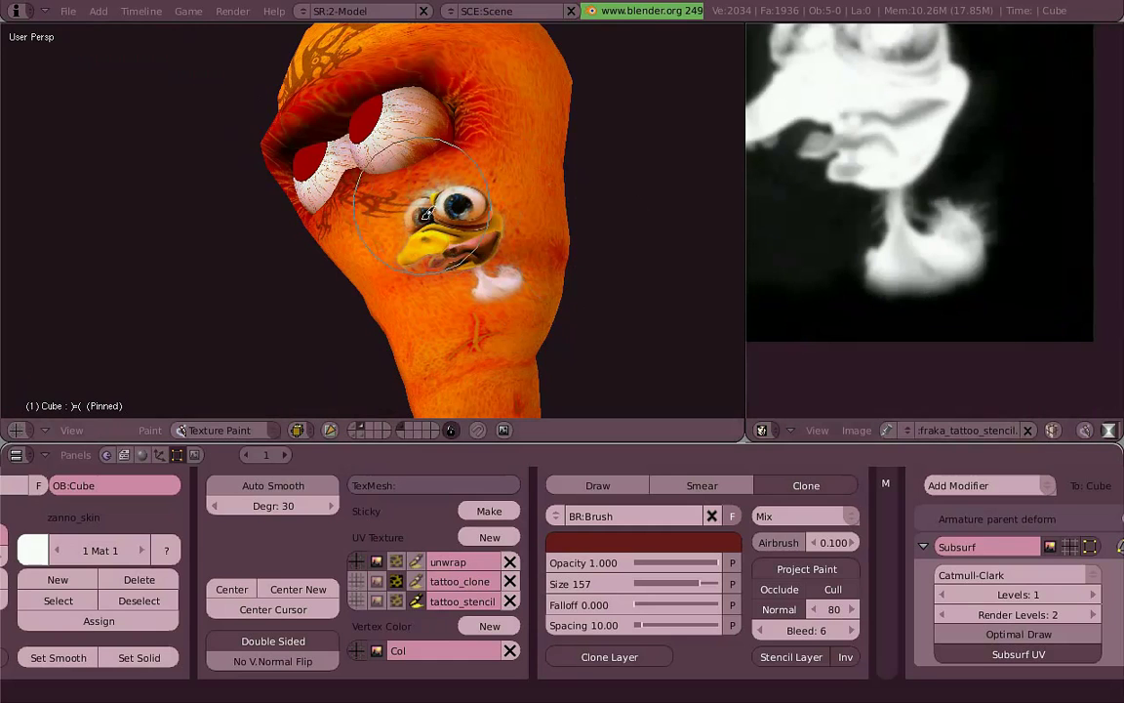
mouse_move(547, 224)
middle_mouse_down()
mouse_move(522, 160)
mouse_move(437, 281)
mouse_move(238, 225)
mouse_move(479, 249)
middle_mouse_up()
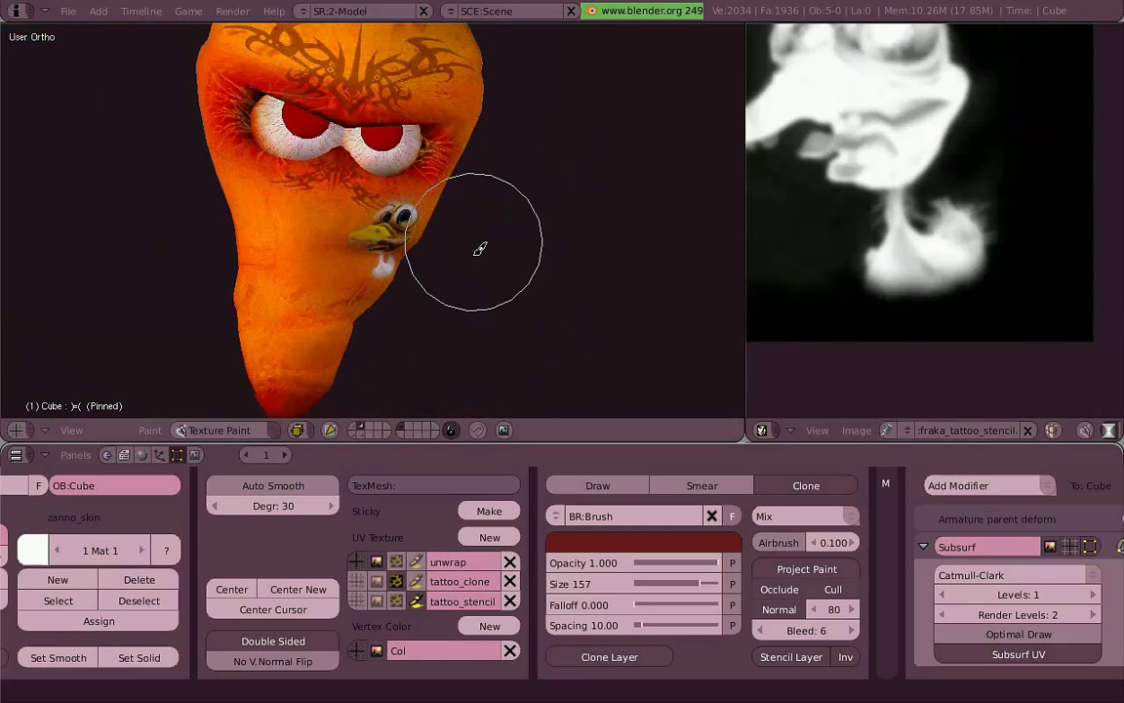
key("KP_1")
key("ctrl+Up")
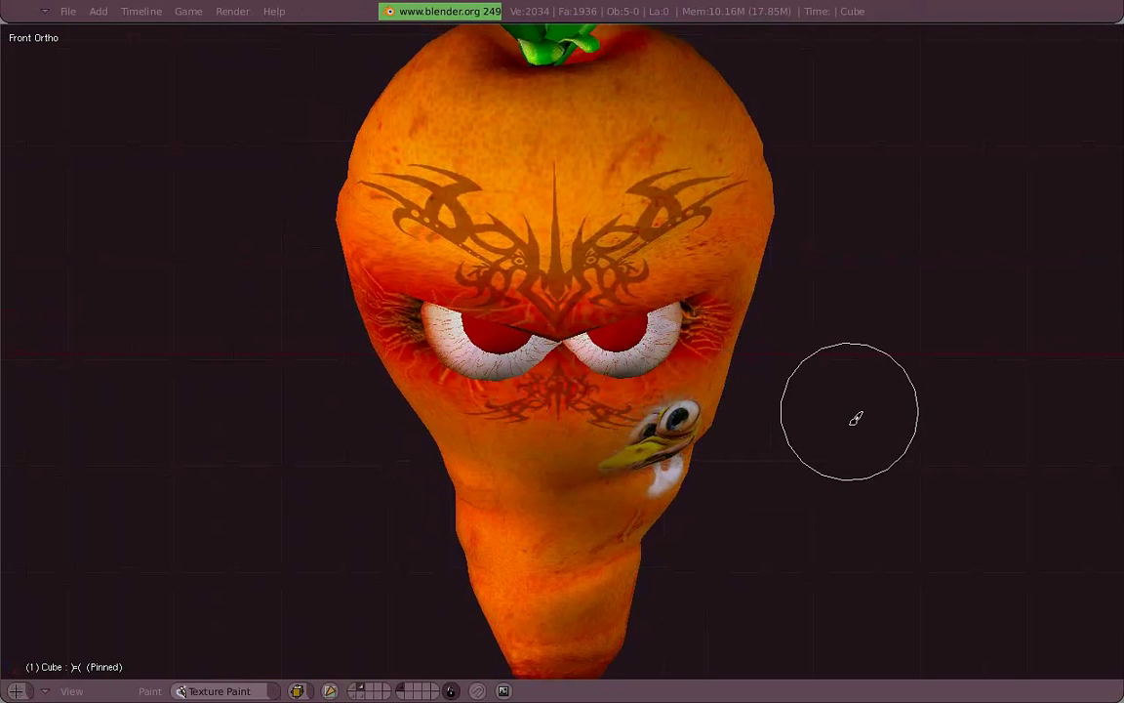
Step: Switch the carrot from Texture Paint to Object Mode and restore the split layout
mouse_move(852, 414)
middle_mouse_down()
mouse_move(861, 377)
mouse_move(565, 386)
mouse_move(465, 289)
mouse_move(531, 302)
middle_mouse_up()
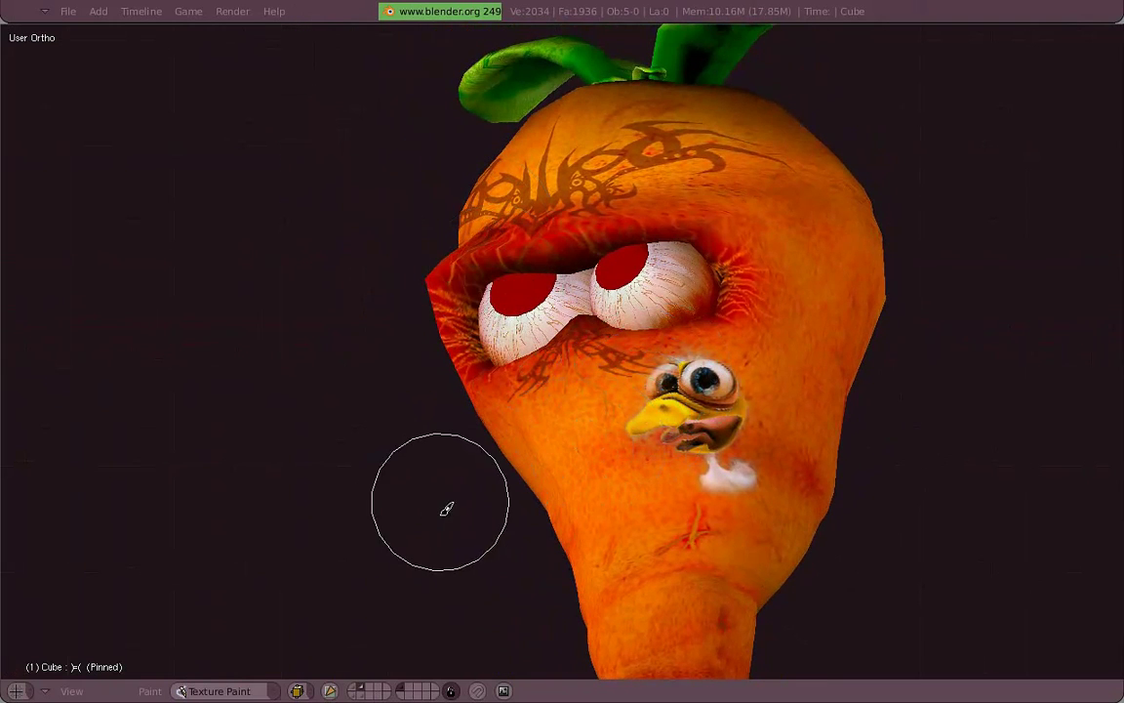
left_click(220, 691)
left_click(220, 618)
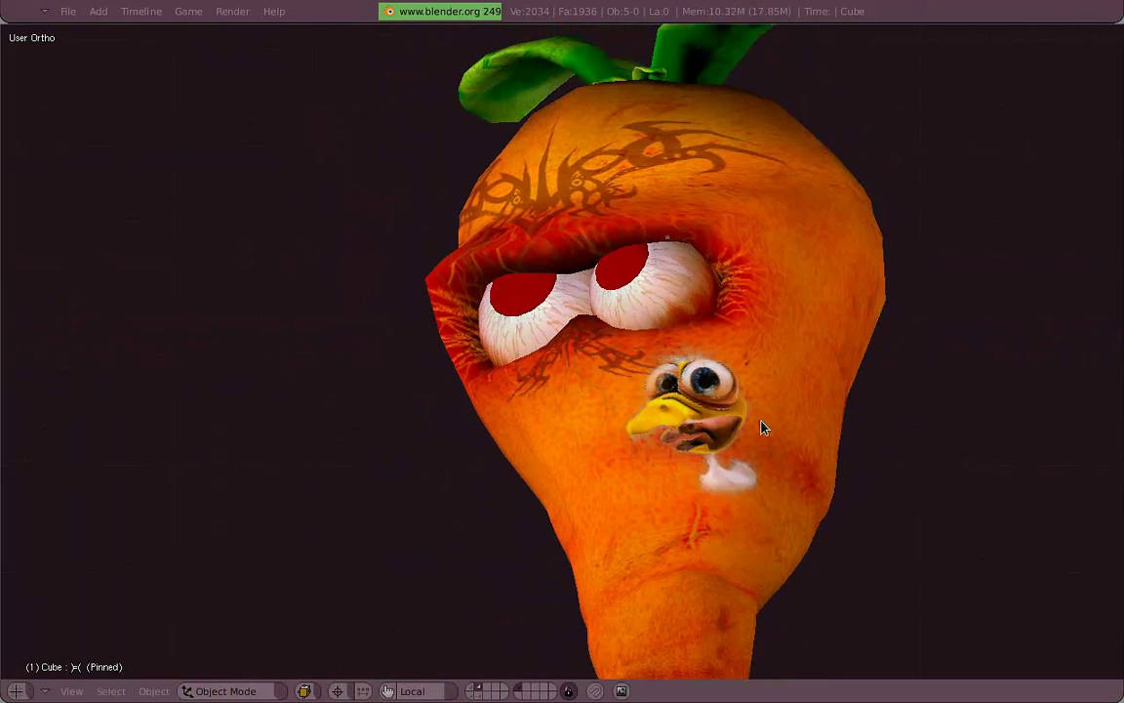
mouse_move(612, 297)
middle_mouse_down()
mouse_move(729, 392)
mouse_move(768, 464)
mouse_move(700, 447)
mouse_move(379, 431)
mouse_move(471, 401)
mouse_move(529, 352)
mouse_move(831, 365)
mouse_move(811, 387)
mouse_move(609, 381)
mouse_move(677, 313)
middle_mouse_up()
key("KP_1")
scroll(552, 367, "up", 5)
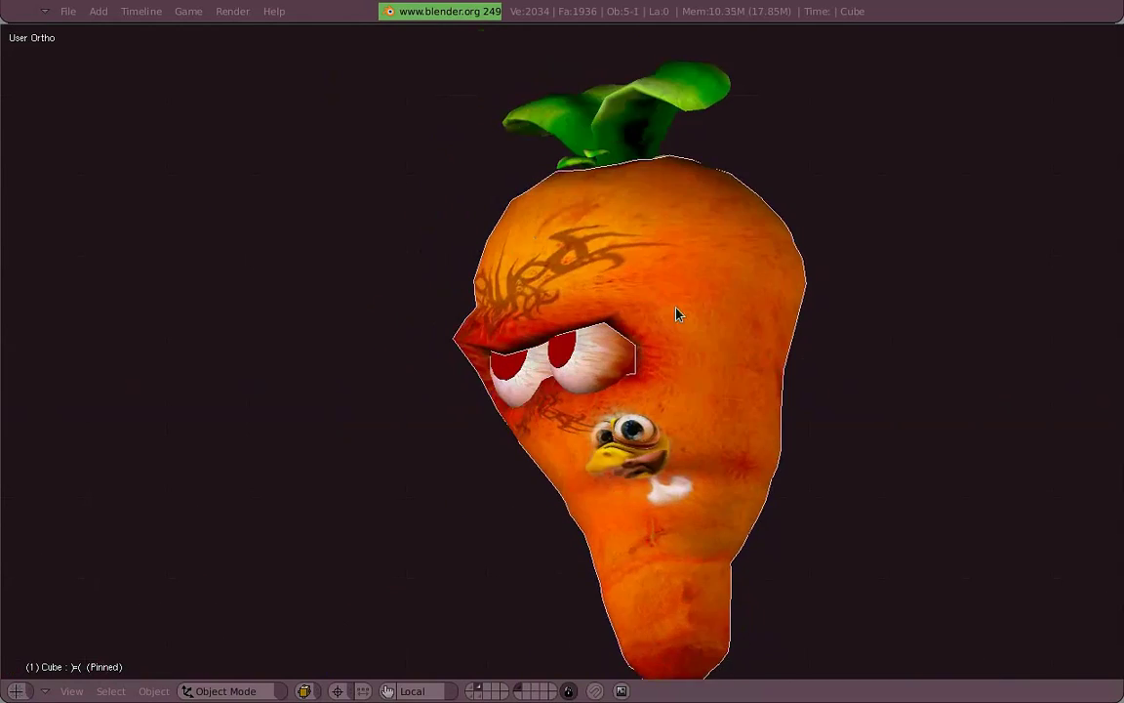
key("Tab")
scroll(643, 389, "up", 4)
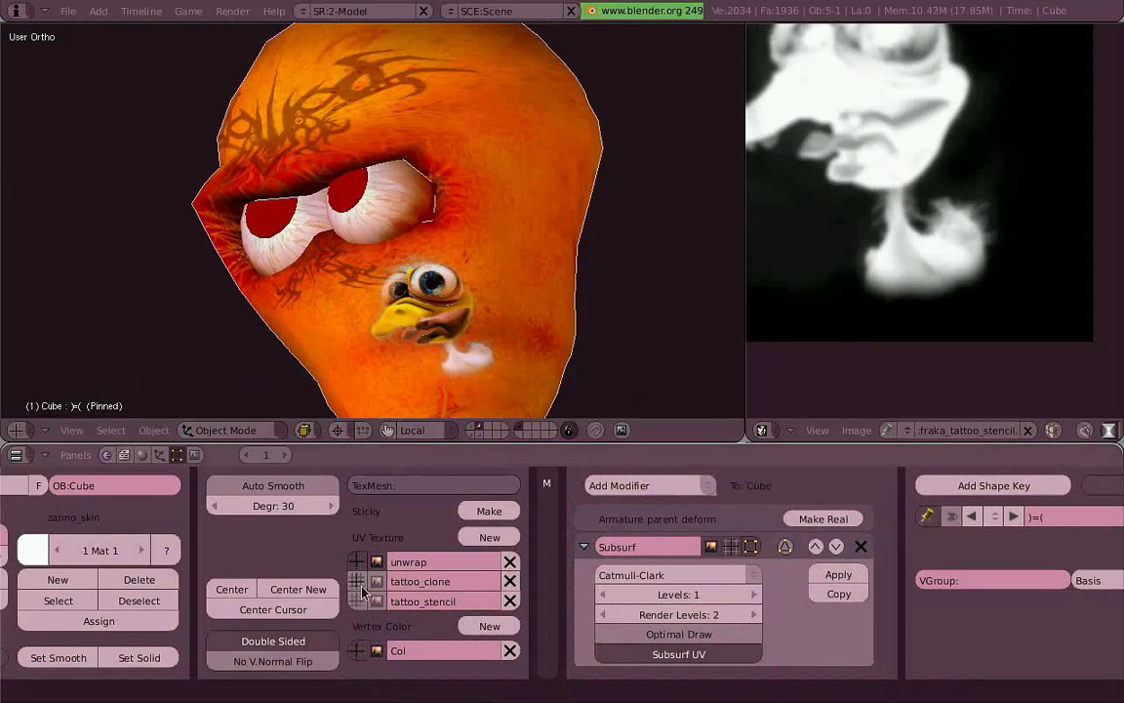
Step: Delete the tattoo_stencil and tattoo_clone UV layers
left_click(509, 600)
left_click(509, 580)
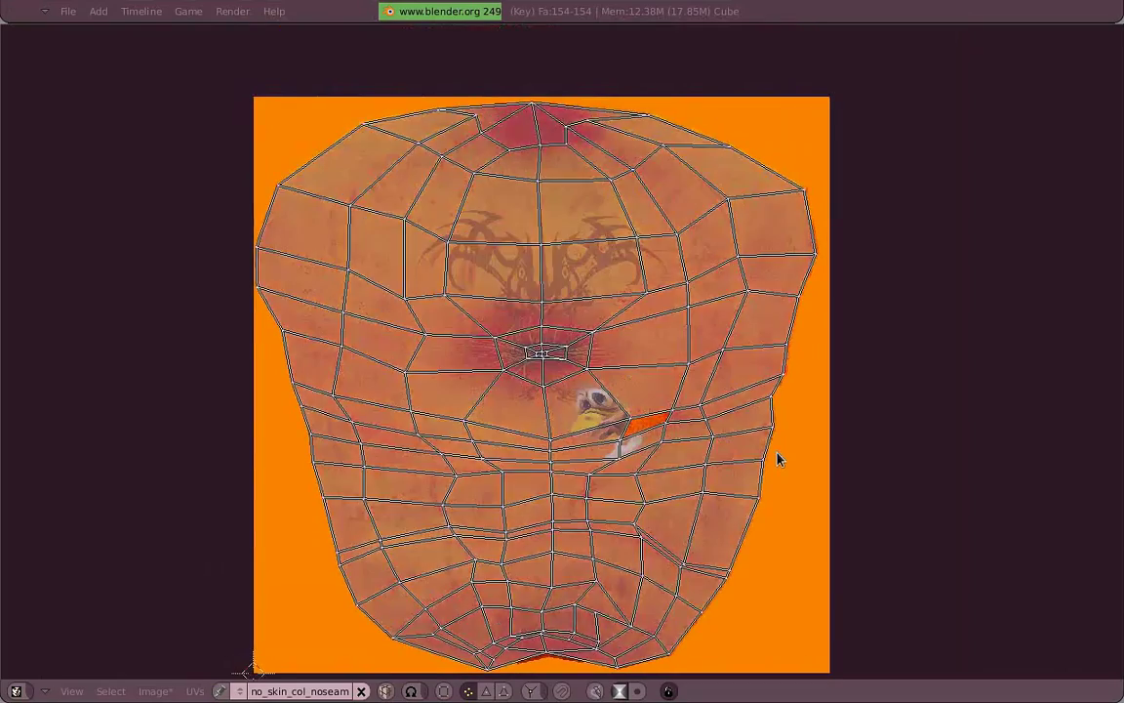
scroll(778, 457, "up", 4)
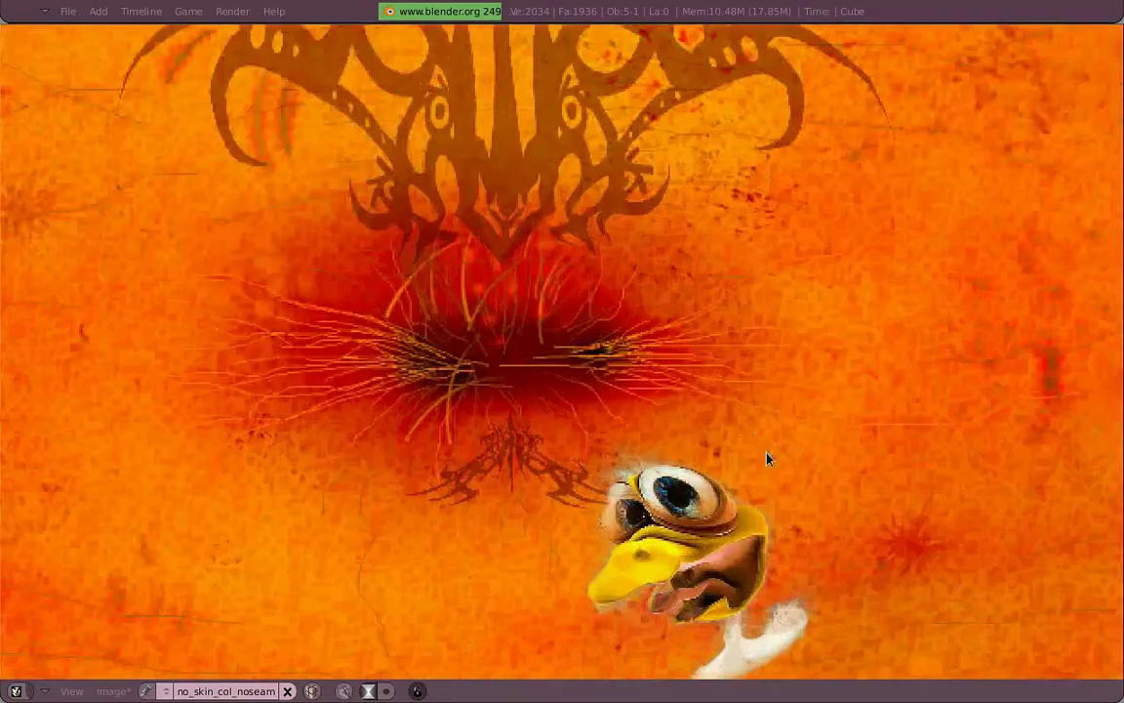
scroll(768, 459, "down", 2)
scroll(821, 513, "down", 2)
key("ctrl+Up")
scroll(913, 359, "down", 2)
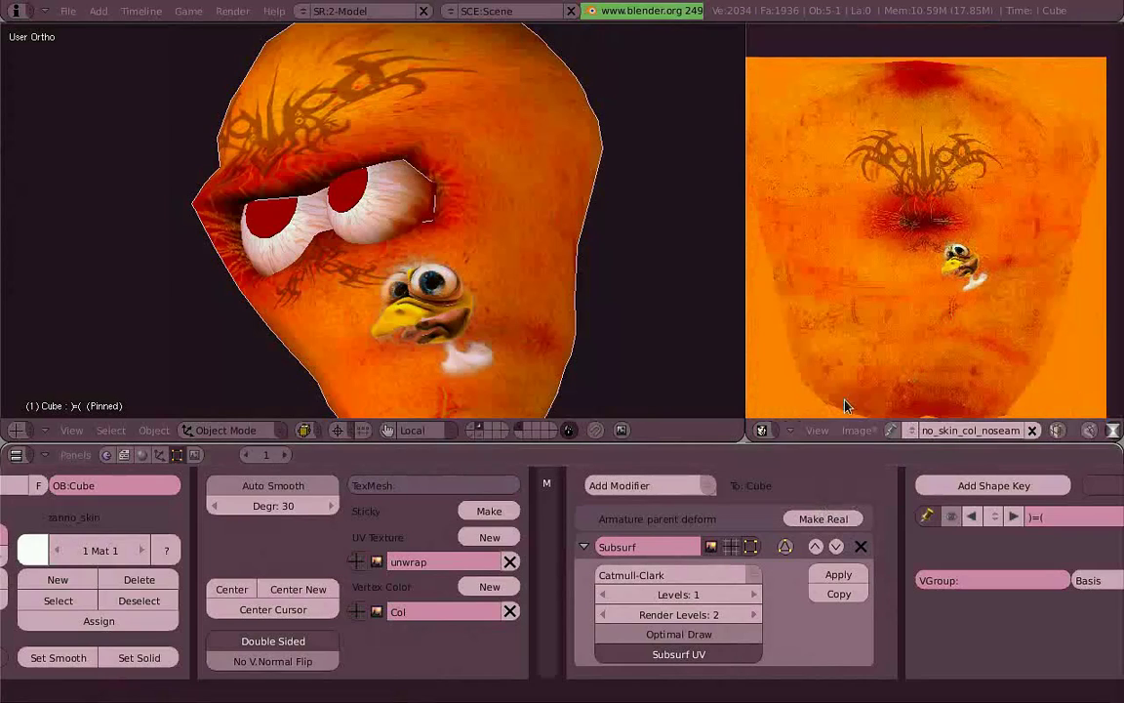
Step: Save the painted texture as zanno_skin_col_noseams_tattoo.png and switch to camera view
left_click(855, 441)
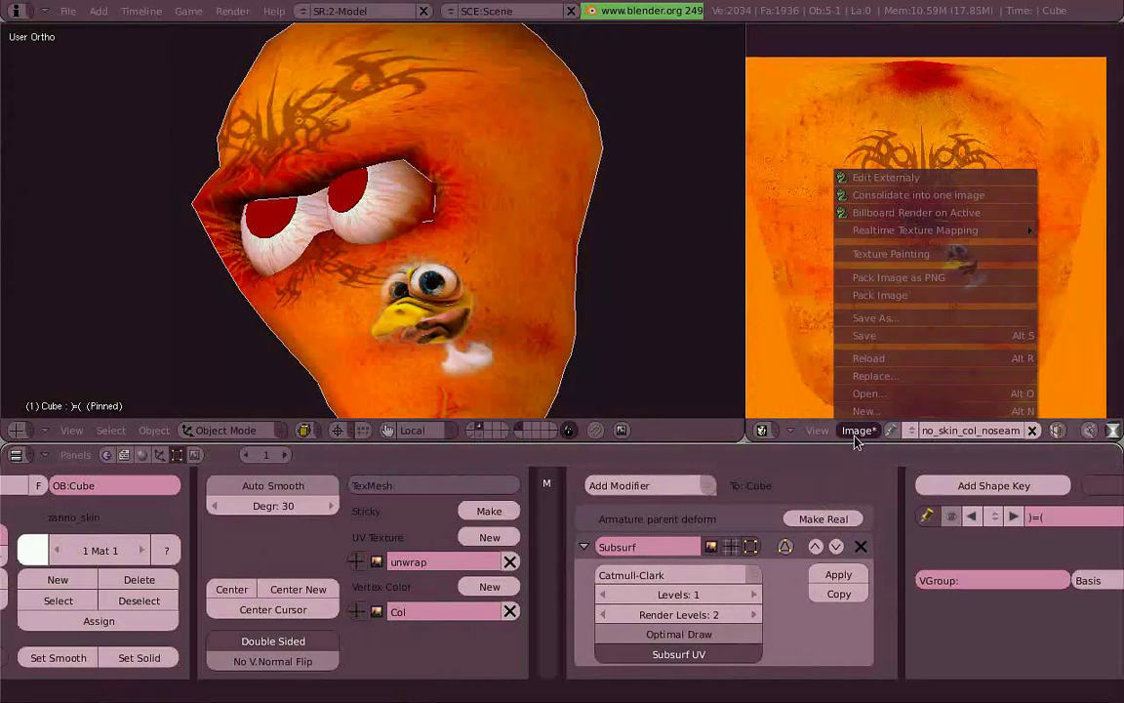
left_click(909, 320)
left_click(917, 71)
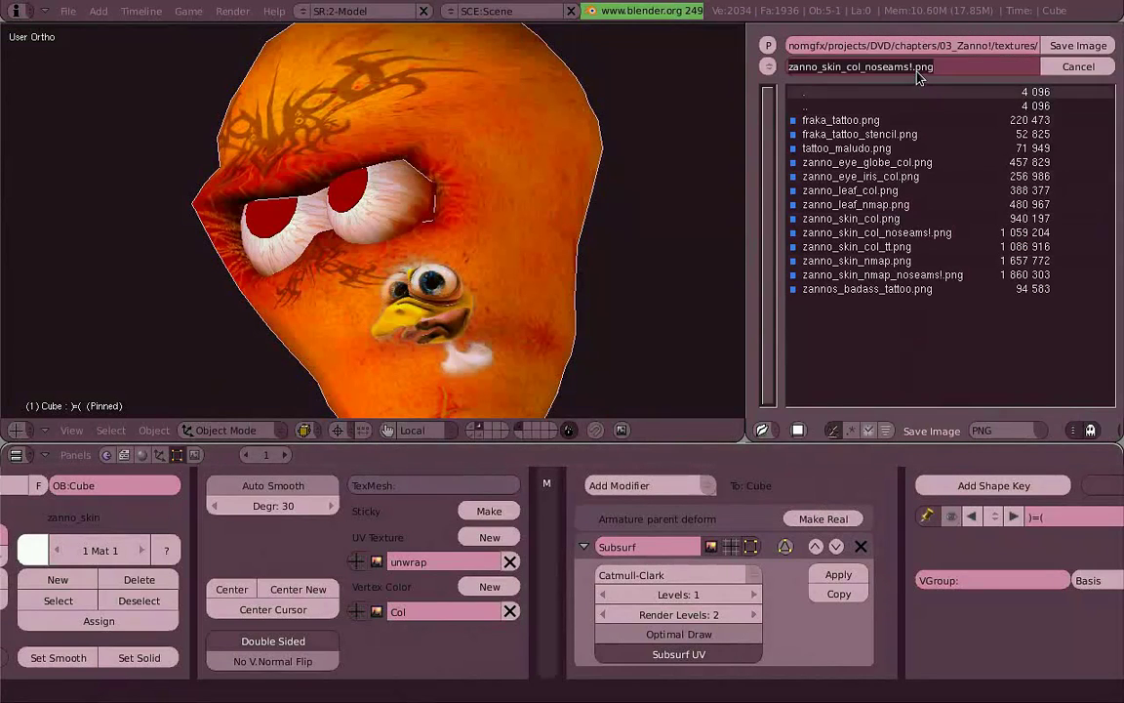
left_click(917, 71)
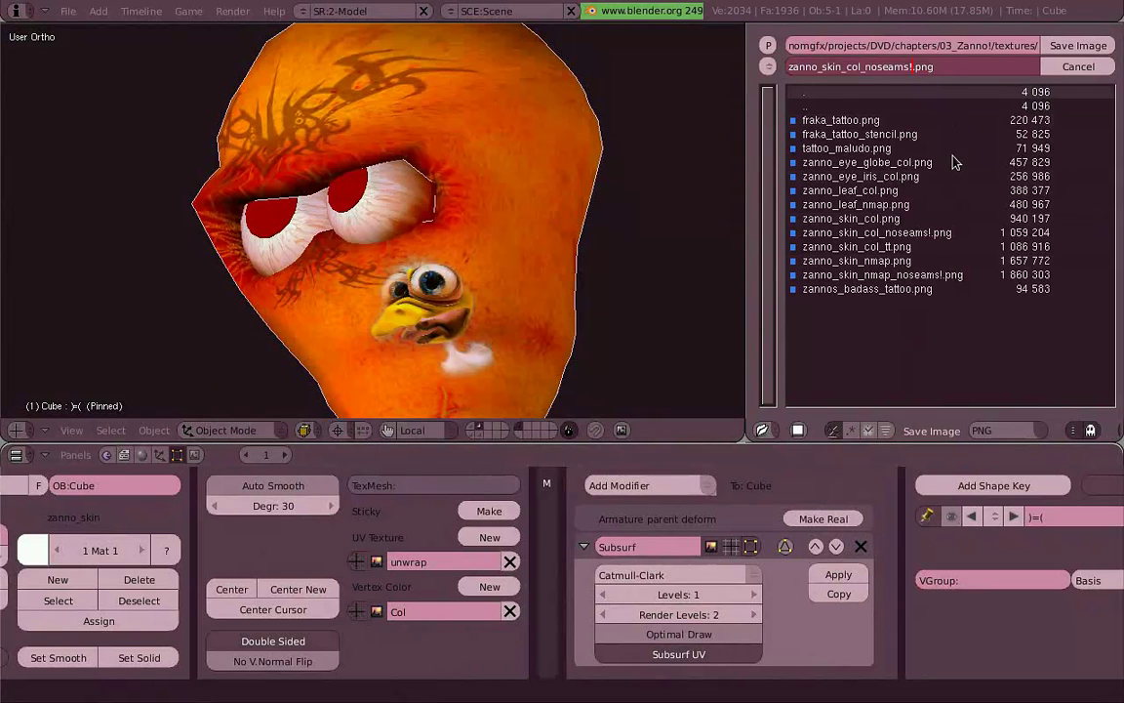
type("_tatto")
key("Return")
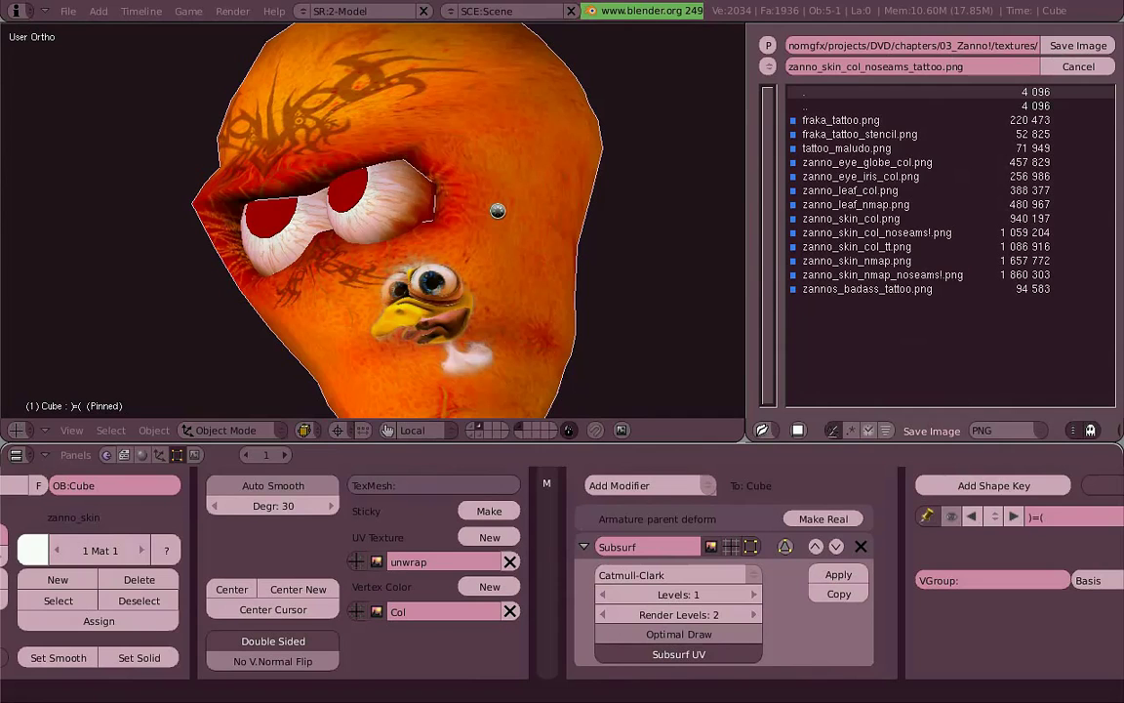
key("KP_0")
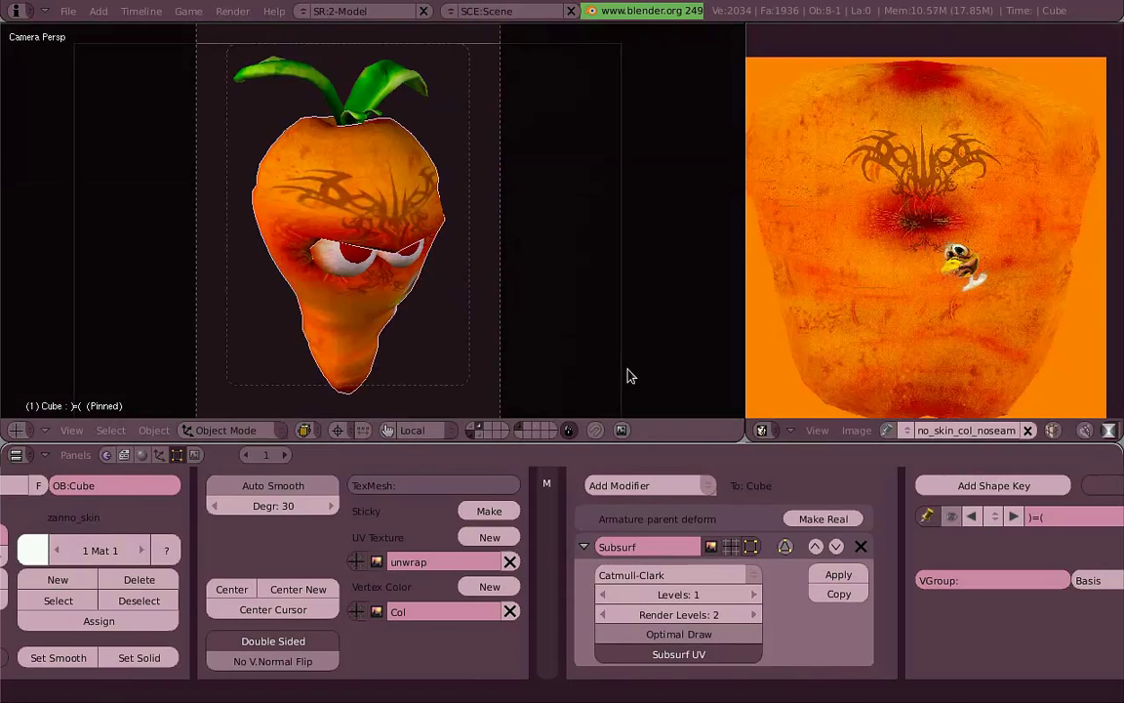
Step: Snap the 3D cursor to the carrot and rotate, move and tilt the camera to show the duck cheek
key("shift+s")
left_click(385, 217)
right_click(634, 251)
key("r")
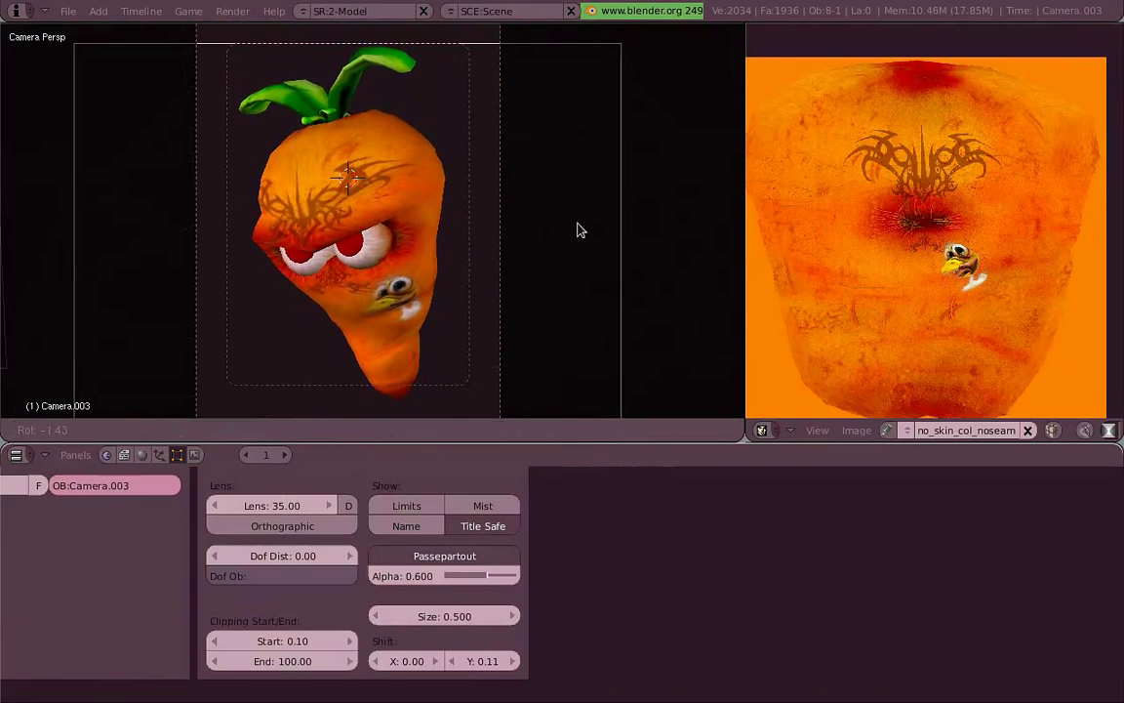
left_click(567, 184)
key("g")
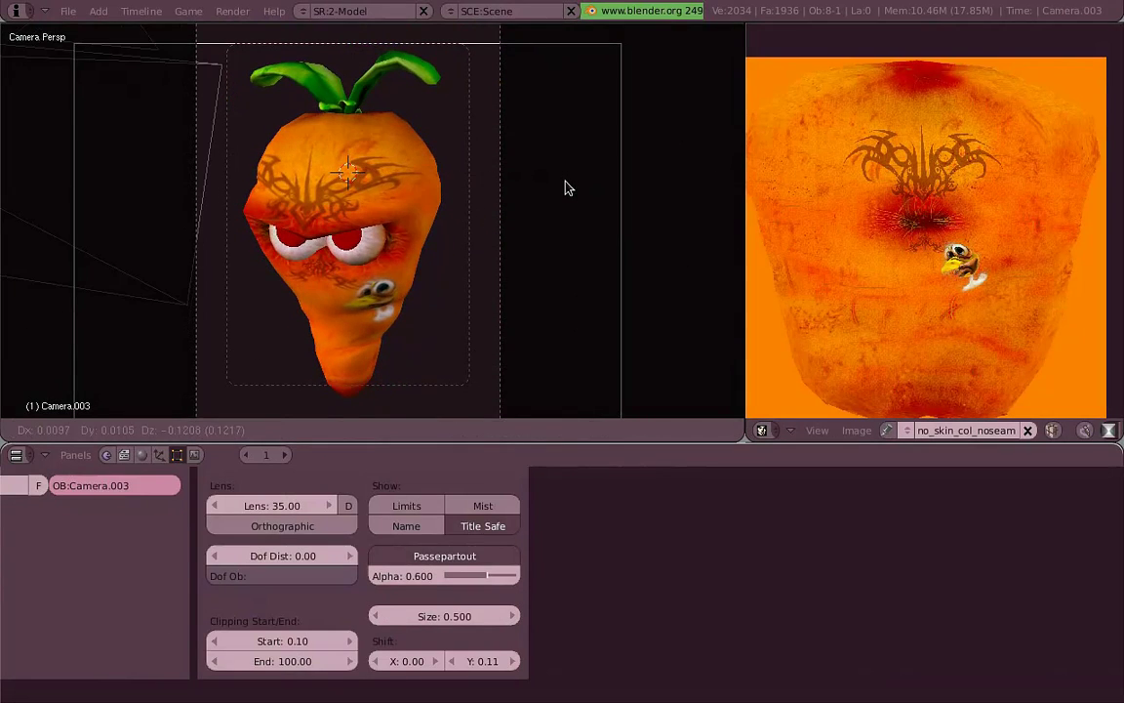
left_click(565, 186)
key("r")
key("r")
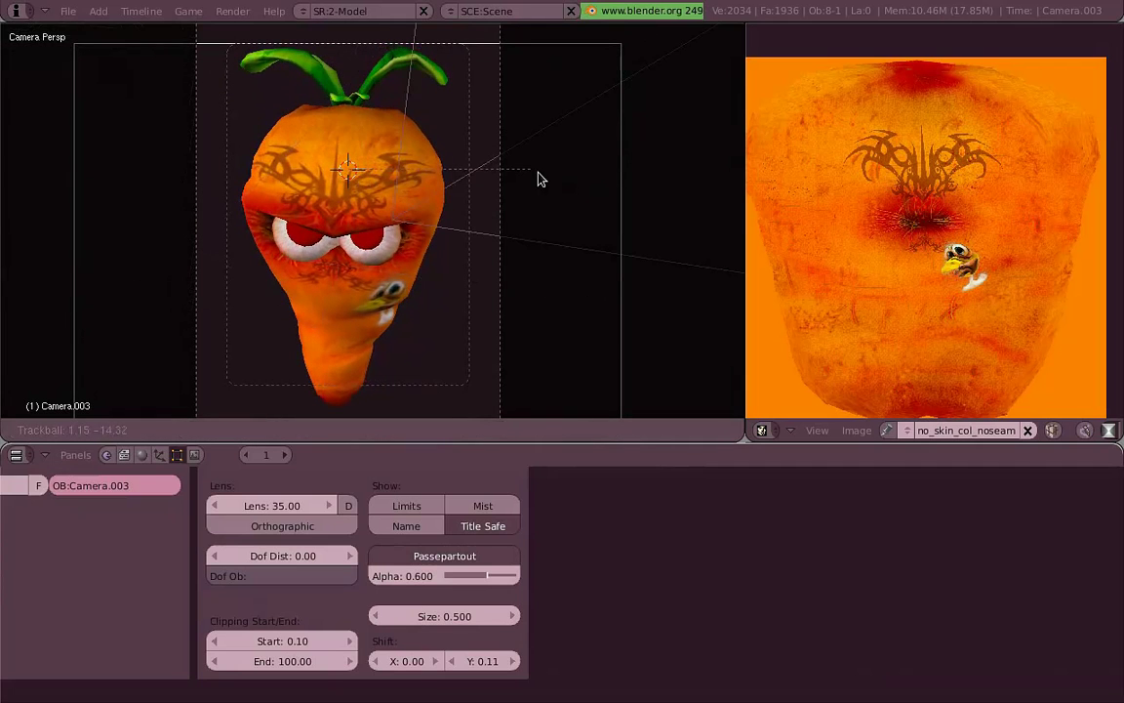
left_click(548, 177)
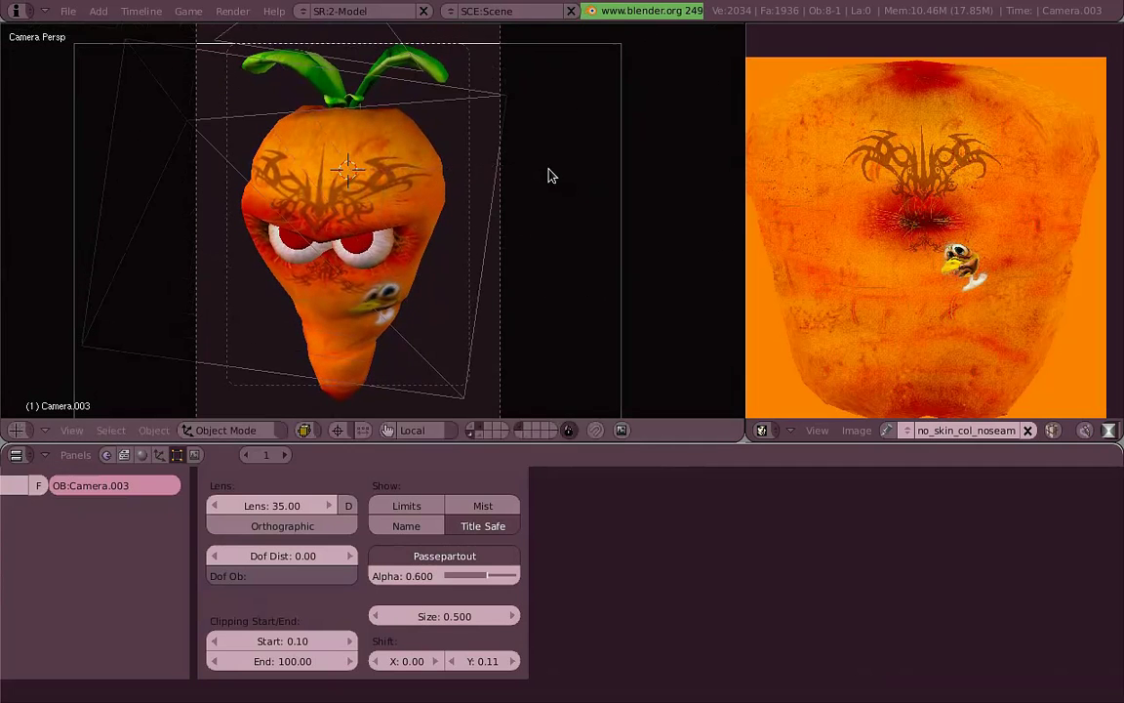
Step: Show the lamp layer and display the scene's render settings
left_click(477, 430)
key("Home")
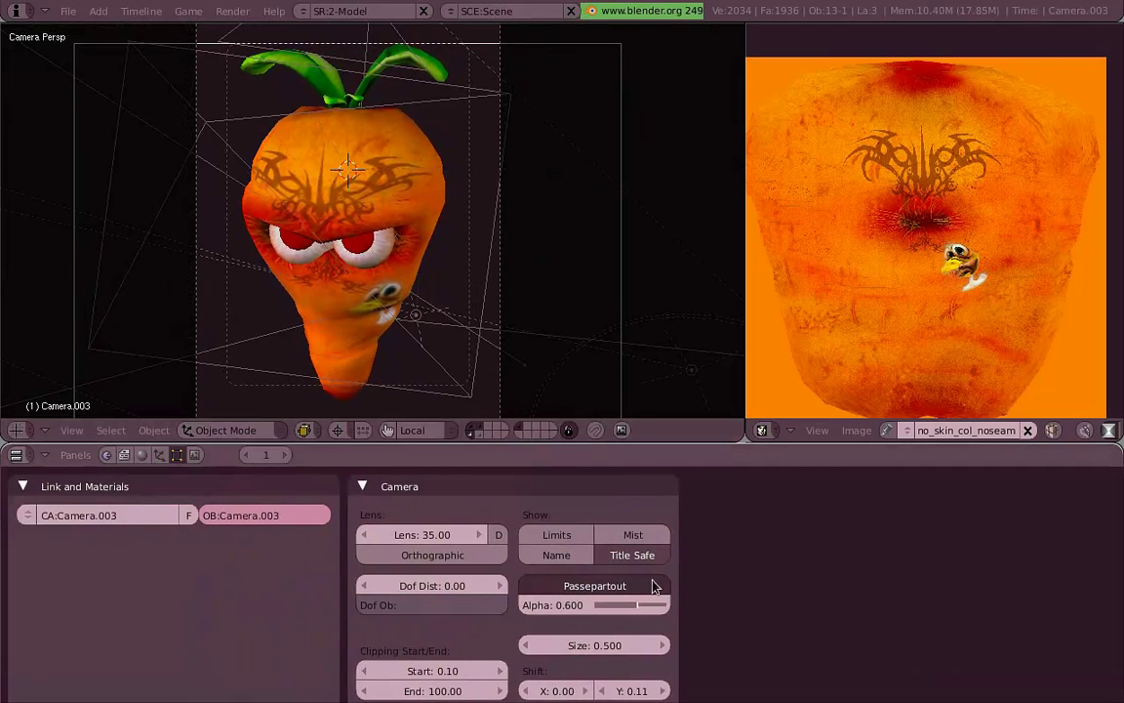
left_click(200, 457)
key("Home")
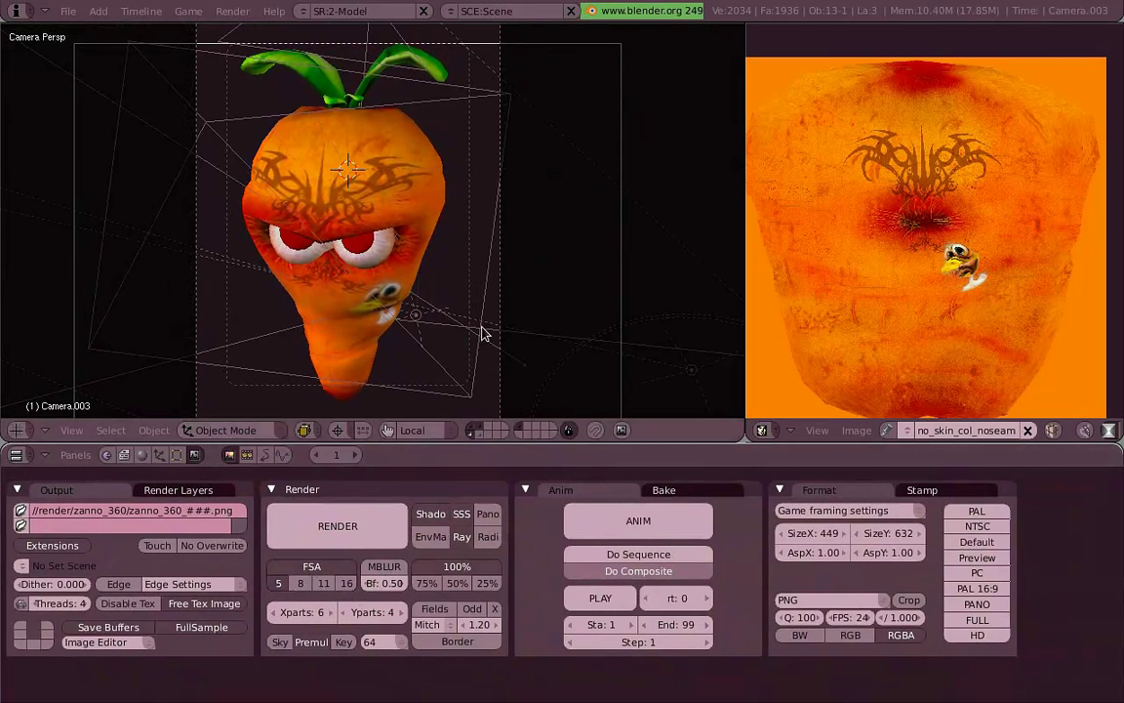
Step: Render frame 1 of the tattooed carrot with F12
key("F12")
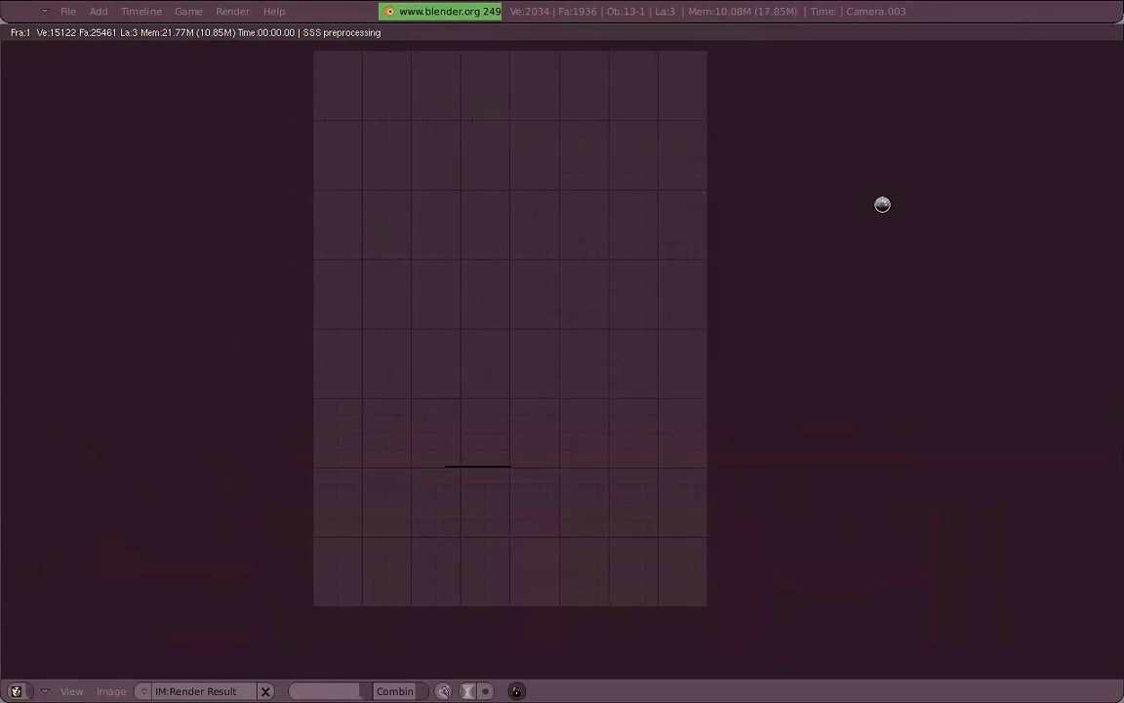